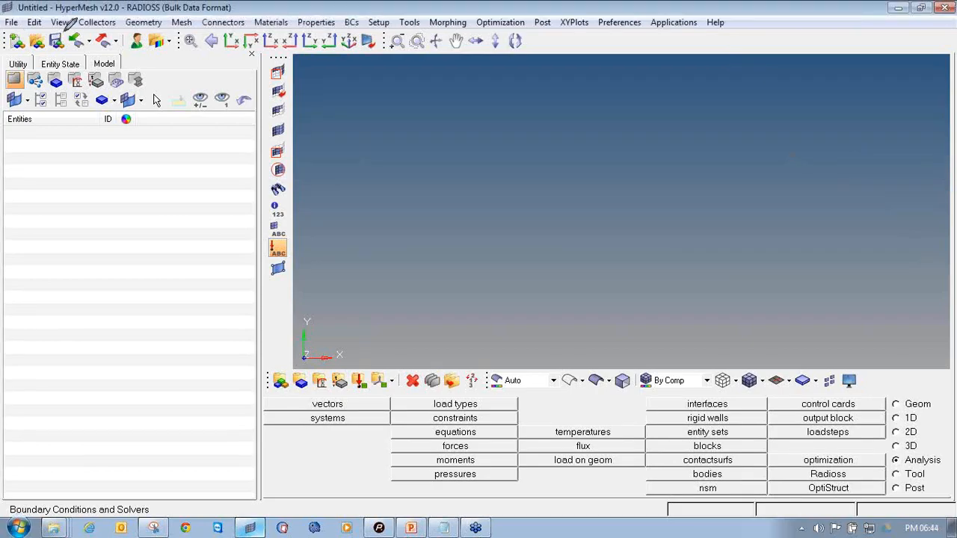
Confirm the RADIOSS user profile with the BulkData template
mouse_move(77, 27)
left_mouse_down()
mouse_move(61, 47)
mouse_move(91, 55)
mouse_move(96, 27)
mouse_move(73, 25)
left_mouse_up()
right_click(941, 159)
left_click(904, 178)
left_click(75, 42)
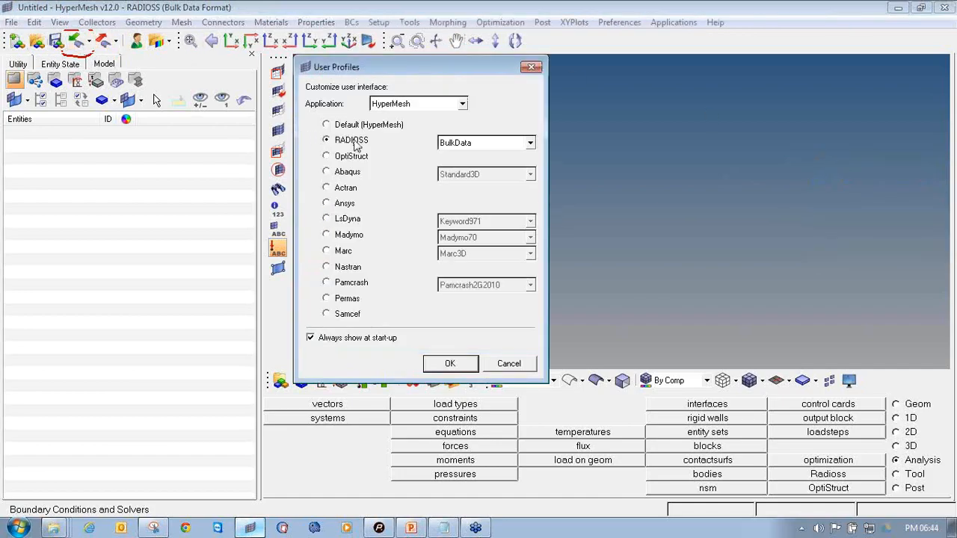
left_click(482, 146)
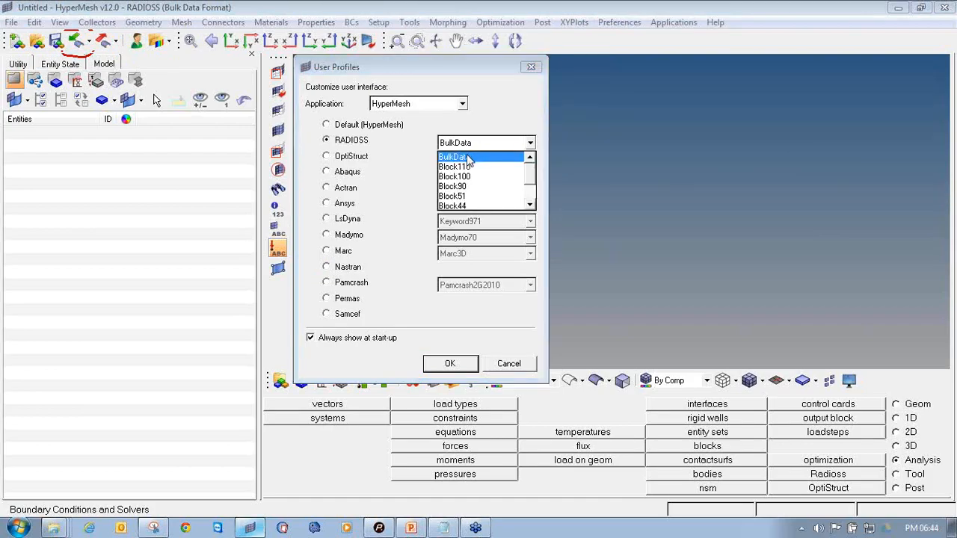
left_click(472, 159)
left_click(451, 364)
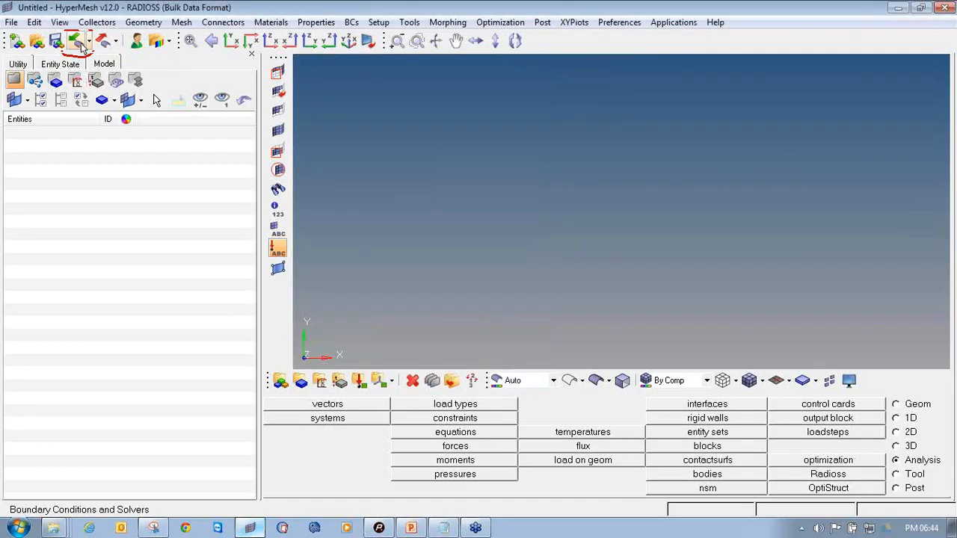
Open the geometry import panel with the IGES file type
left_click(77, 41)
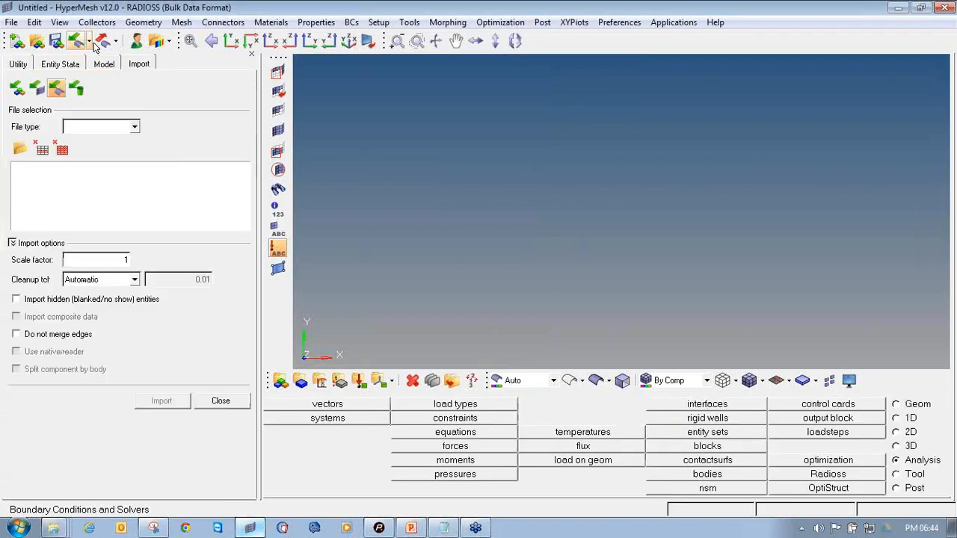
left_click(88, 41)
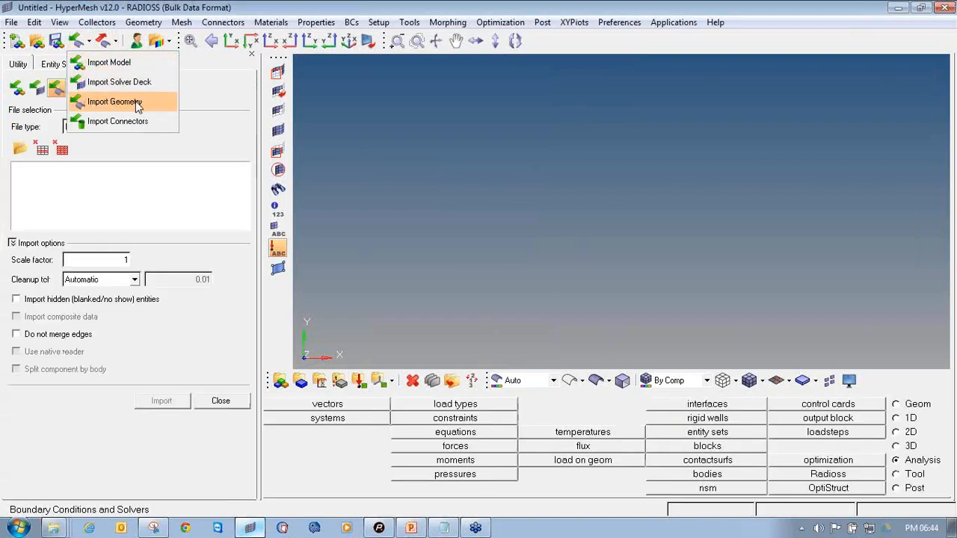
left_click(115, 102)
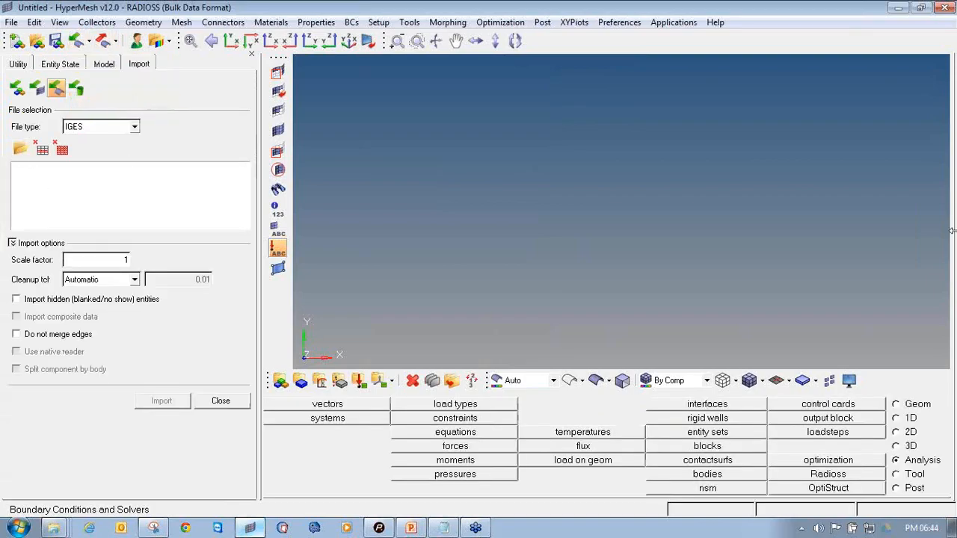
mouse_move(26, 137)
left_mouse_down()
mouse_move(10, 154)
mouse_move(30, 143)
mouse_move(143, 135)
left_mouse_up()
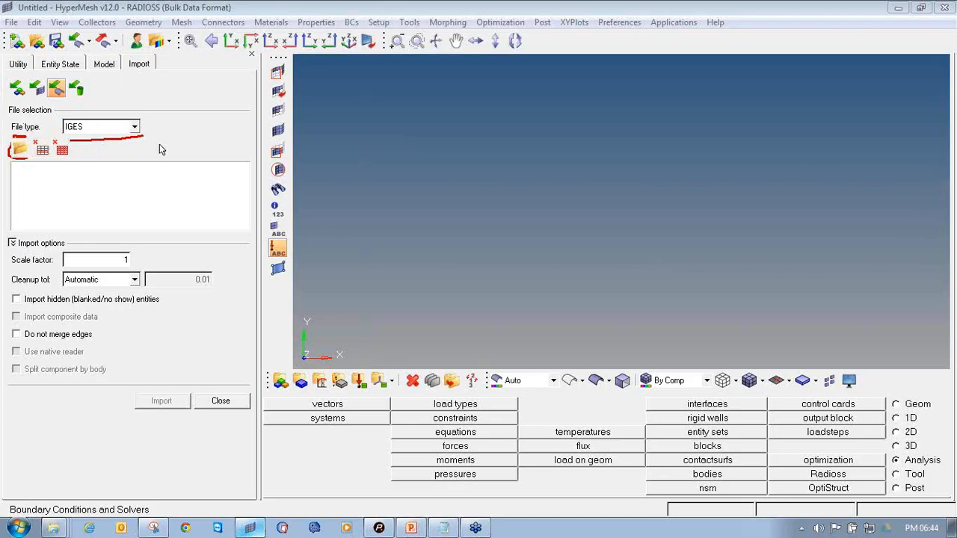
Browse the list of available geometry file types
left_click(135, 128)
scroll(137, 145, "up", 2)
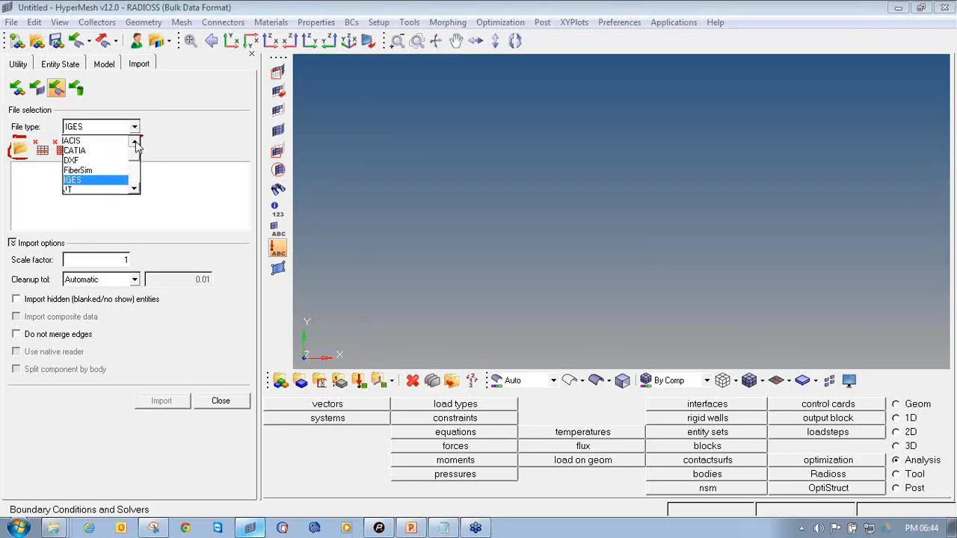
left_click(133, 189)
left_click(134, 190)
left_click(133, 190)
left_click(133, 190)
left_click(133, 190)
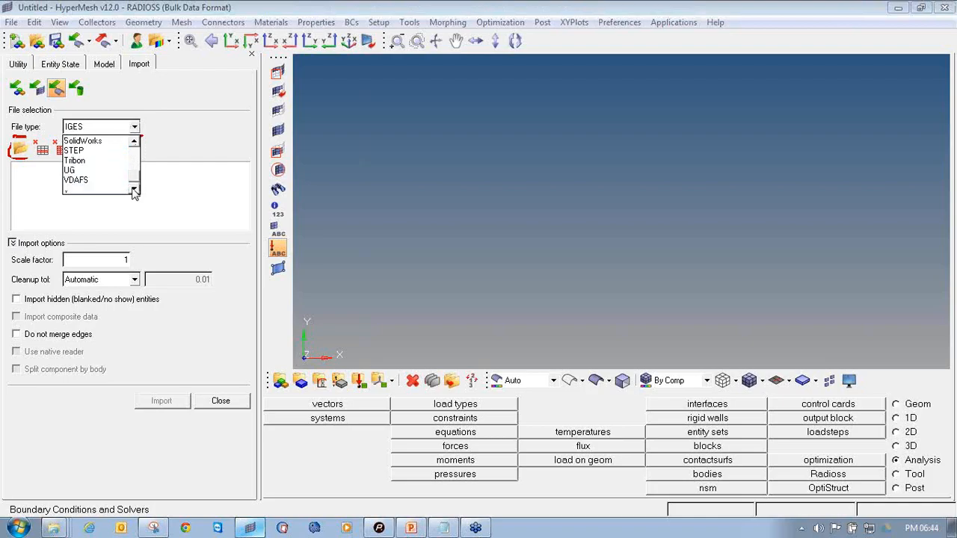
left_click(136, 144)
left_click(137, 143)
left_click(95, 163)
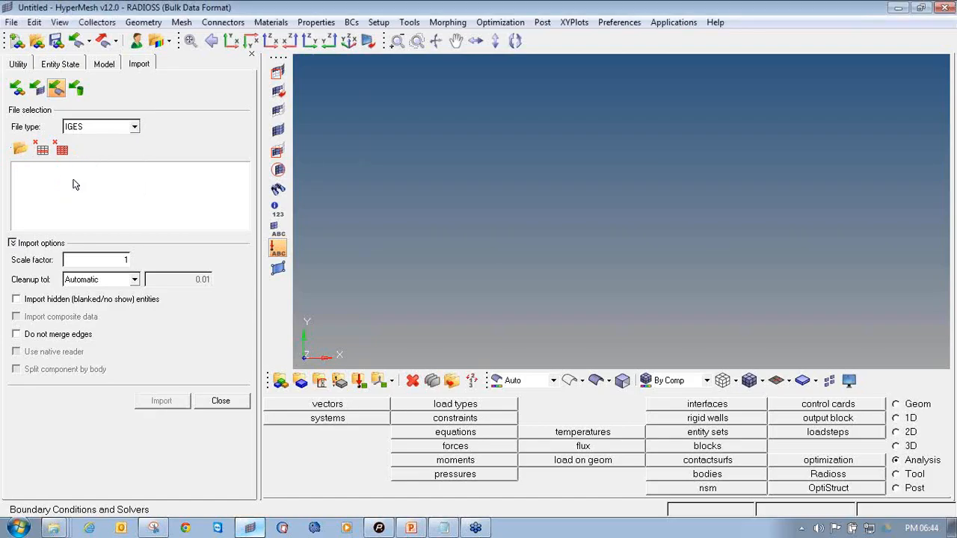
Import the IGES file roll_cage_line_data.iges
left_click(21, 151)
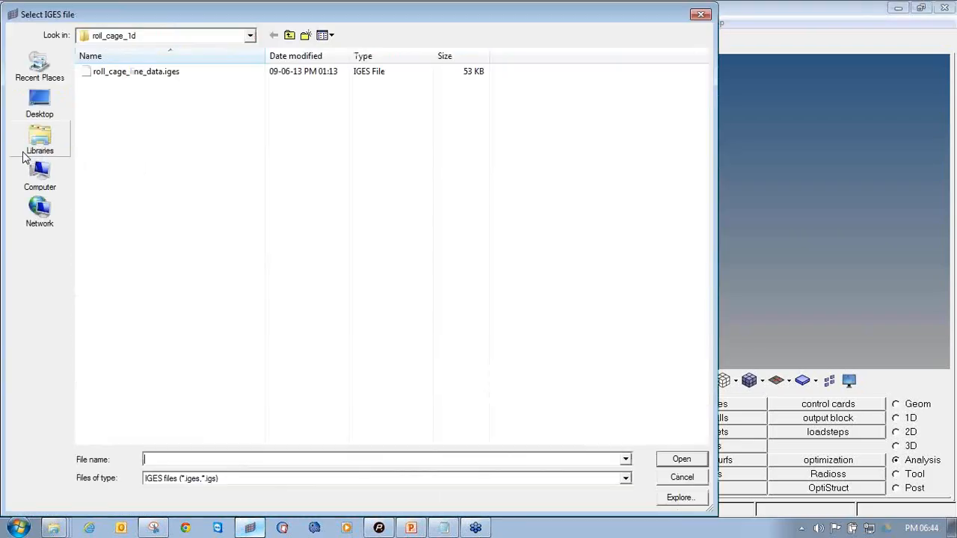
left_click(152, 75)
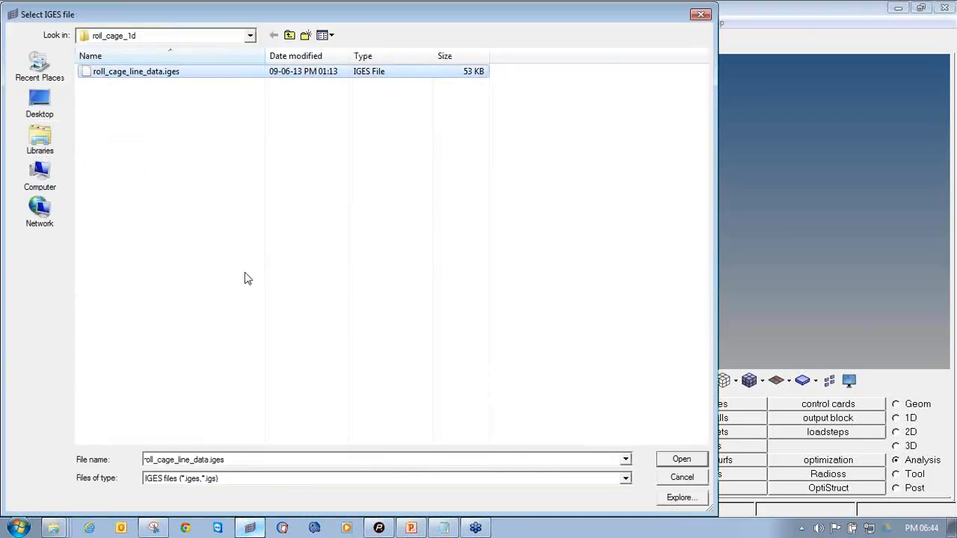
left_click(679, 460)
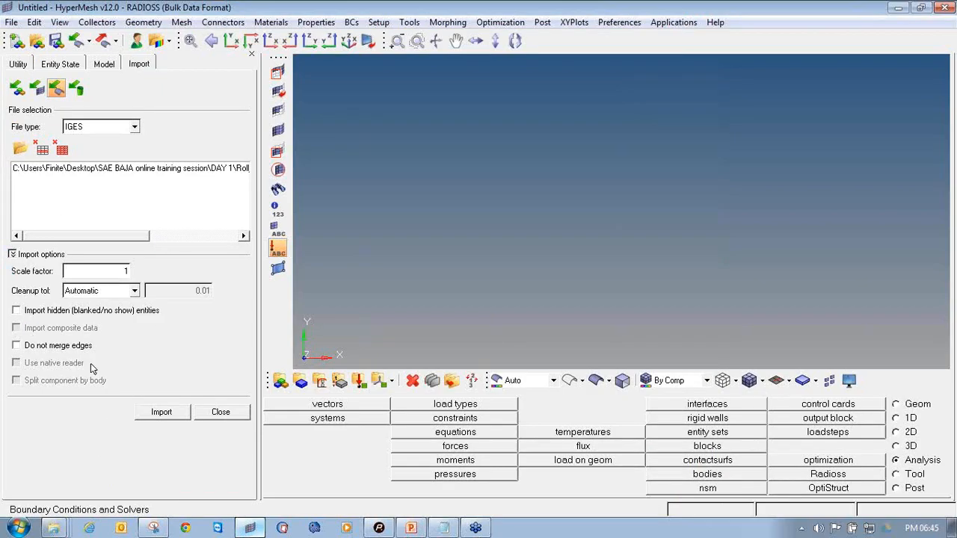
left_click(159, 415)
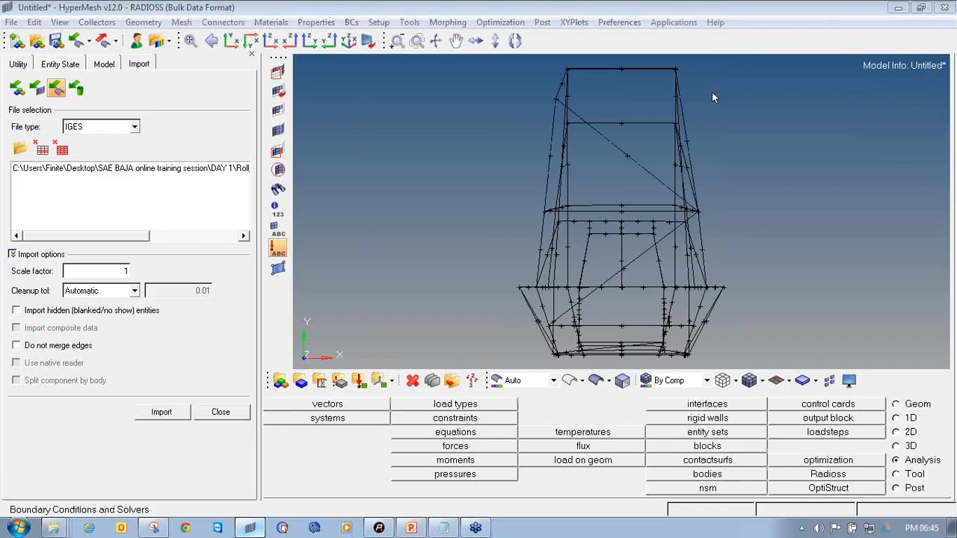
Close the import panel and rotate to inspect the imported roll cage frame
mouse_move(745, 199)
left_mouse_down("ctrl")
mouse_move(622, 211)
mouse_move(630, 218)
mouse_move(610, 251)
mouse_move(554, 220)
mouse_move(575, 253)
left_mouse_up("ctrl")
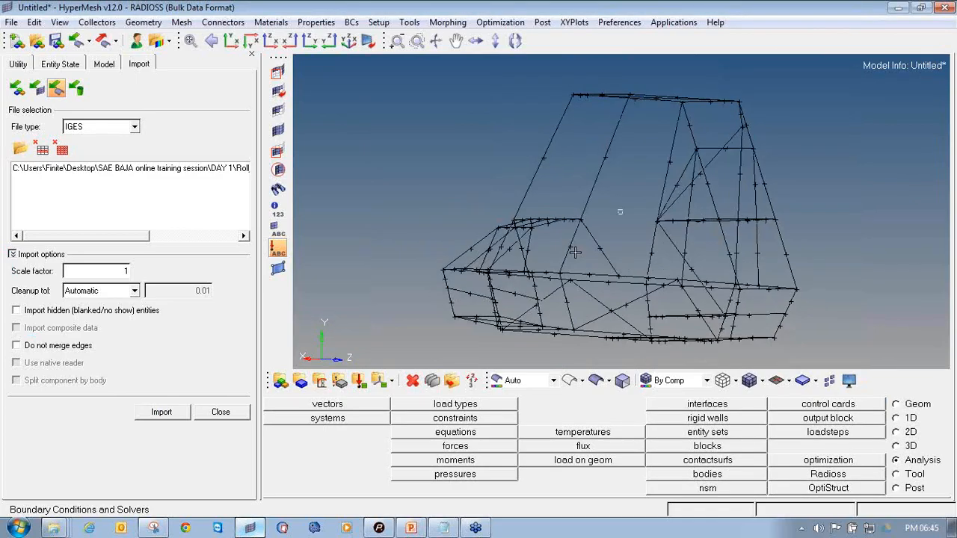
left_click(218, 413)
left_click_drag(494, 180, 619, 209, "ctrl")
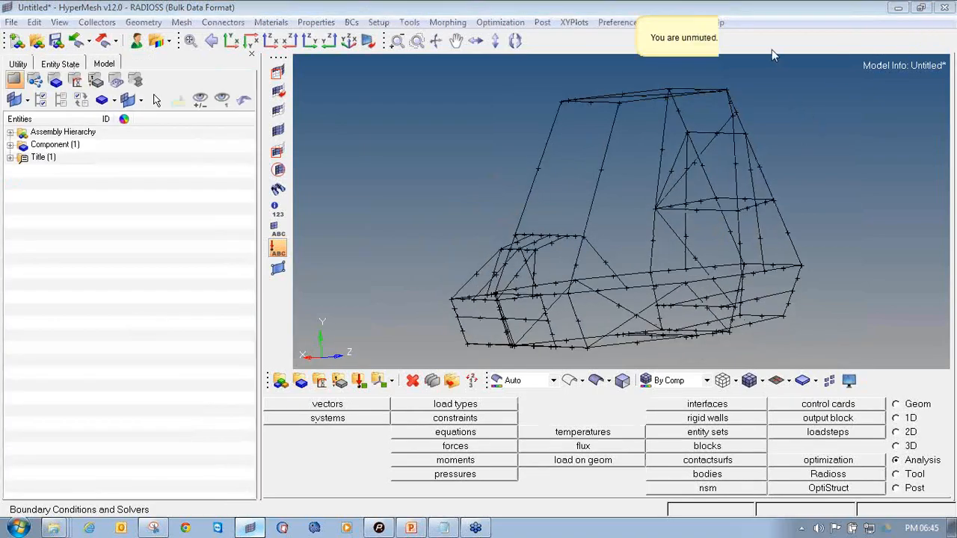
left_click_drag(746, 169, 560, 210, "ctrl")
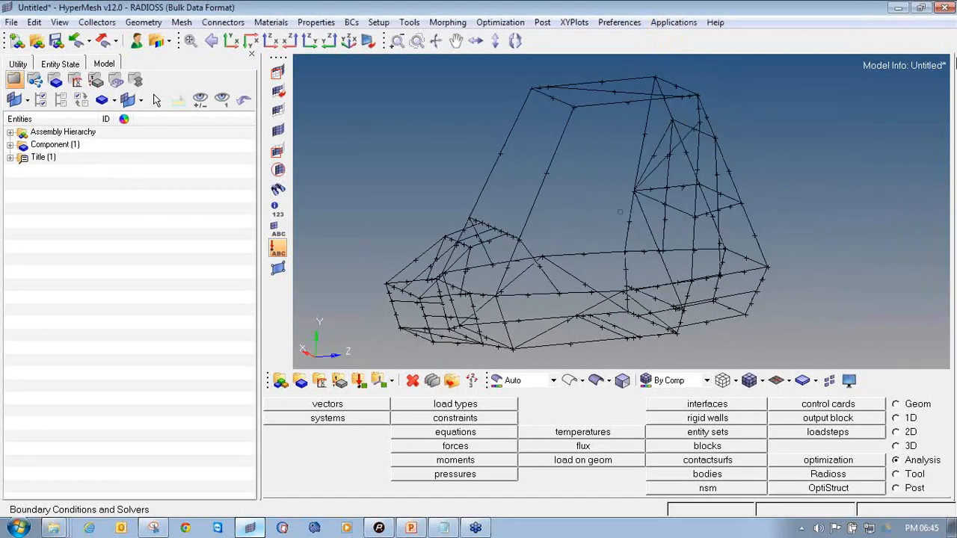
Delete a line from the roll cage geometry
left_click(942, 28)
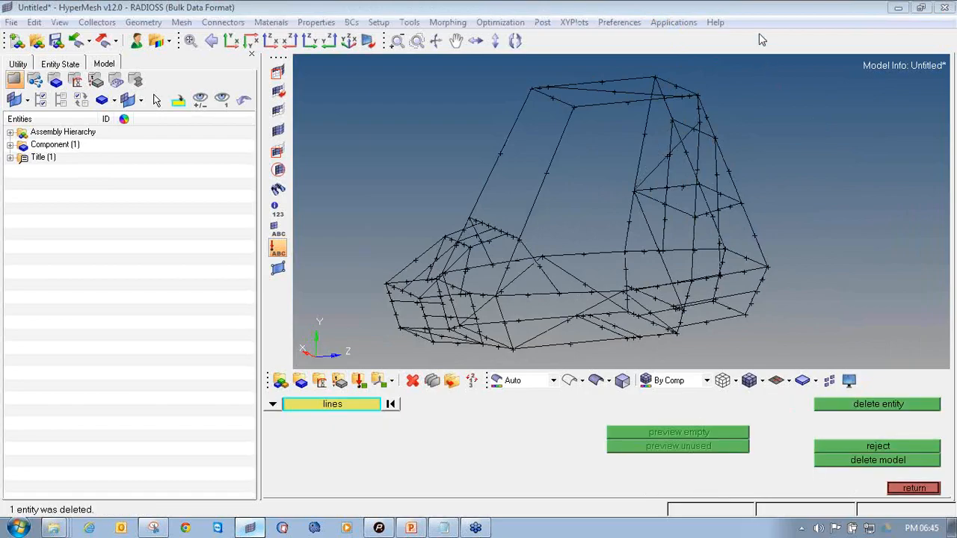
mouse_move(622, 169)
left_mouse_down("ctrl")
mouse_move(598, 157)
mouse_move(647, 252)
mouse_move(662, 251)
mouse_move(588, 259)
mouse_move(560, 228)
mouse_move(614, 238)
mouse_move(621, 253)
mouse_move(609, 266)
left_mouse_up("ctrl")
left_click(914, 487)
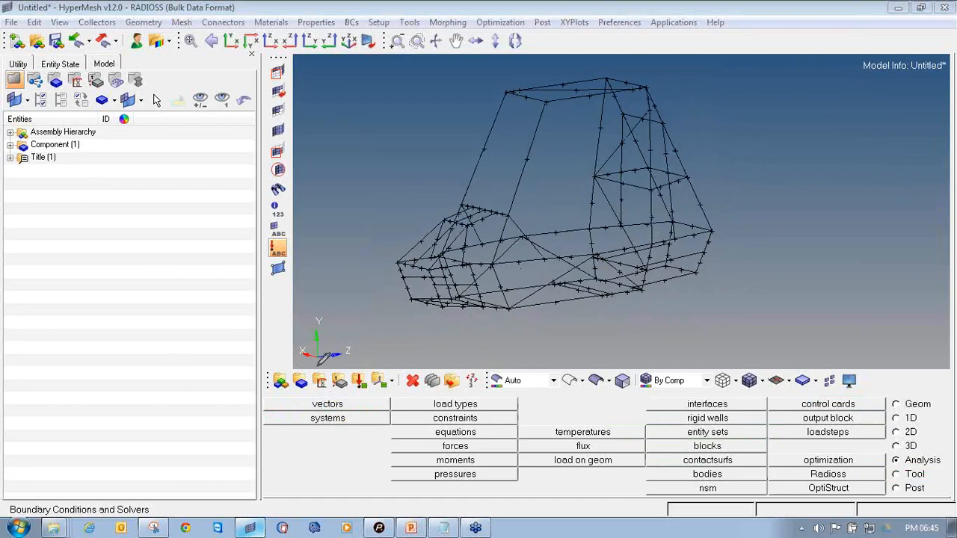
Create a material named Steel and give it a brown colour
mouse_move(309, 387)
left_mouse_down()
mouse_move(323, 396)
mouse_move(331, 376)
mouse_move(308, 369)
left_mouse_up()
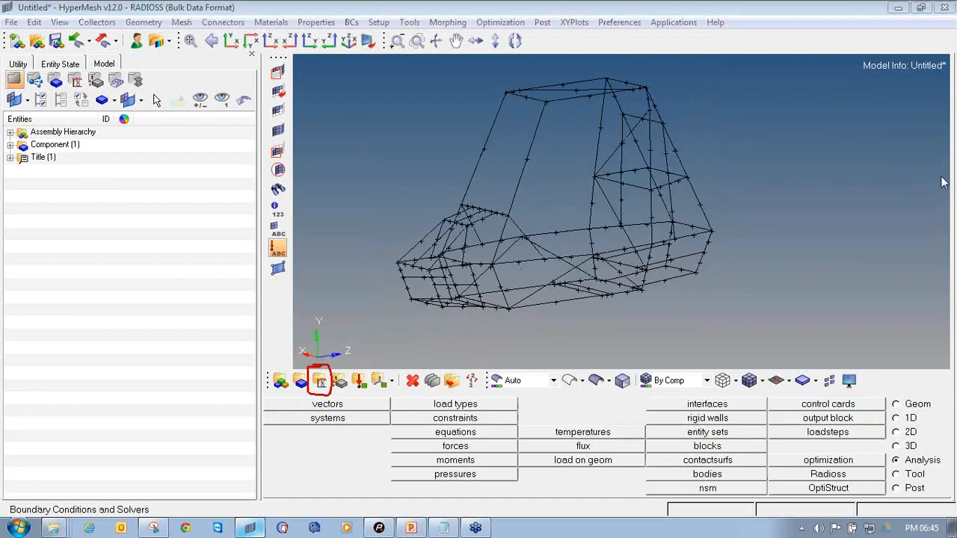
left_click(320, 381)
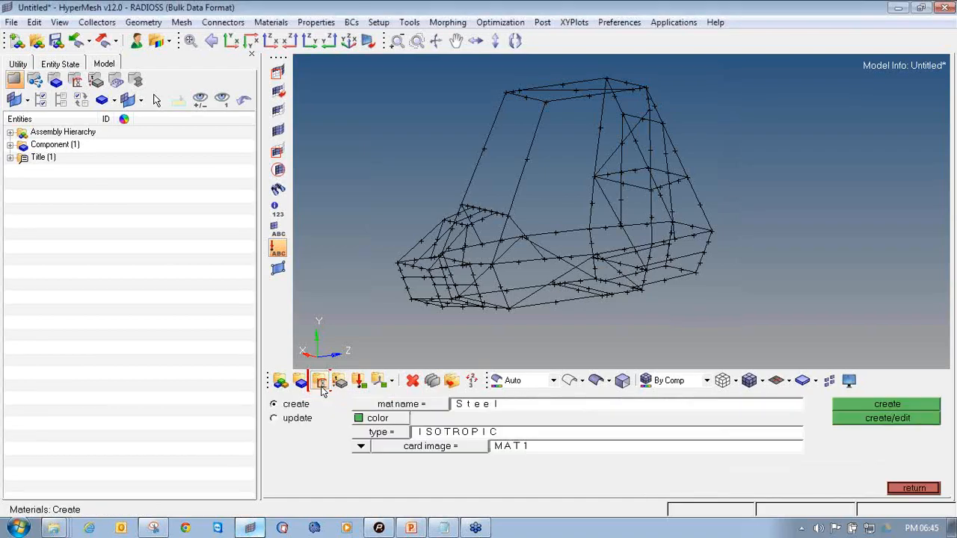
left_click(482, 407)
type("S")
left_click(367, 419)
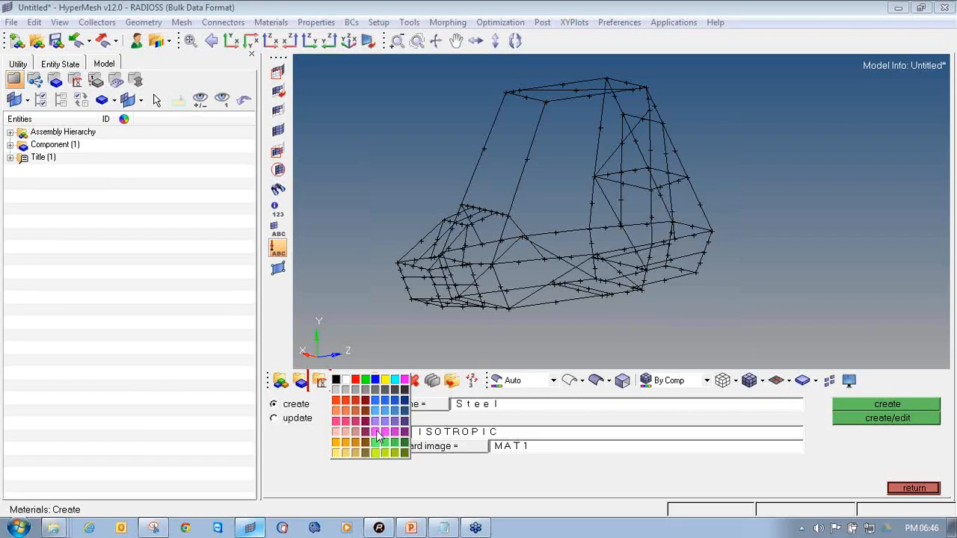
left_click(367, 444)
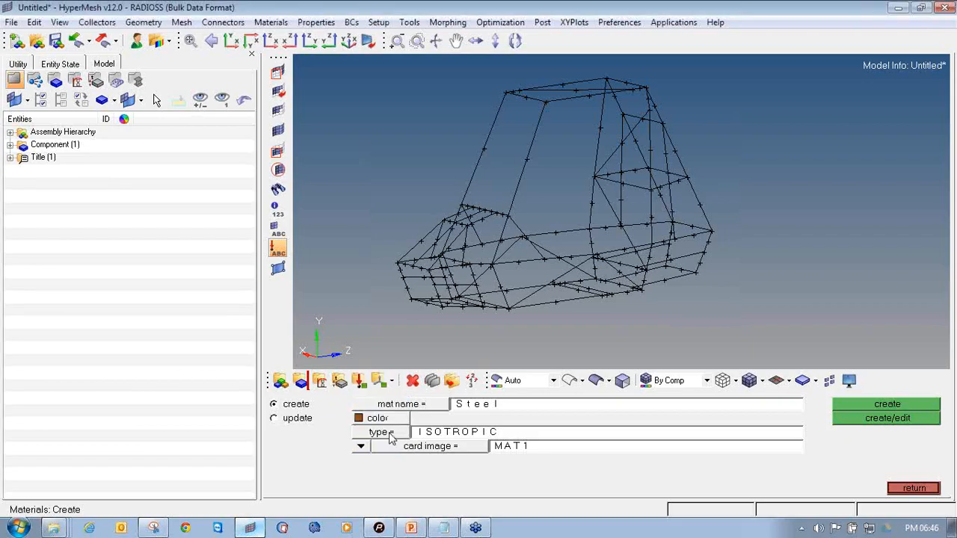
Set the material type to ISOTROPIC with card image MAT1 and create it for editing
left_click(390, 438)
left_click(441, 469)
left_click(459, 450)
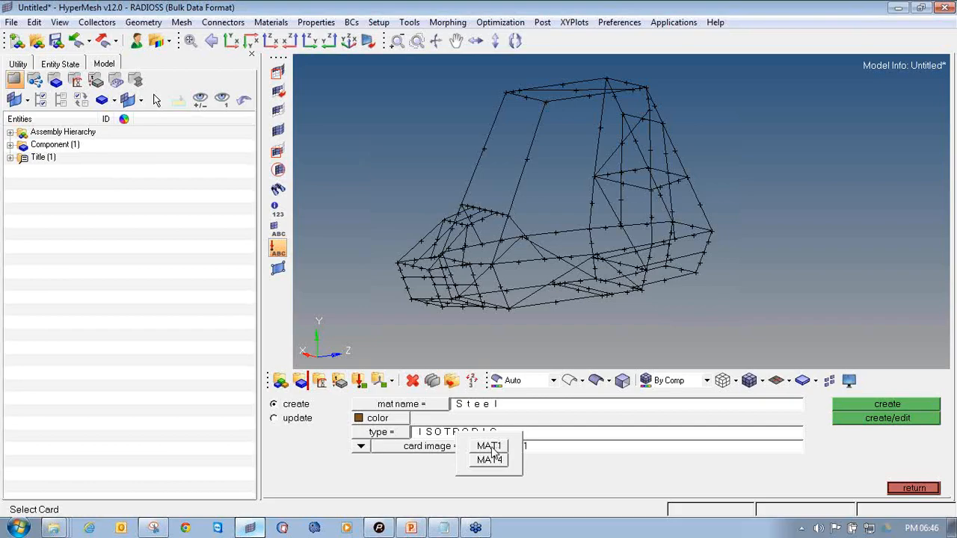
left_click(490, 447)
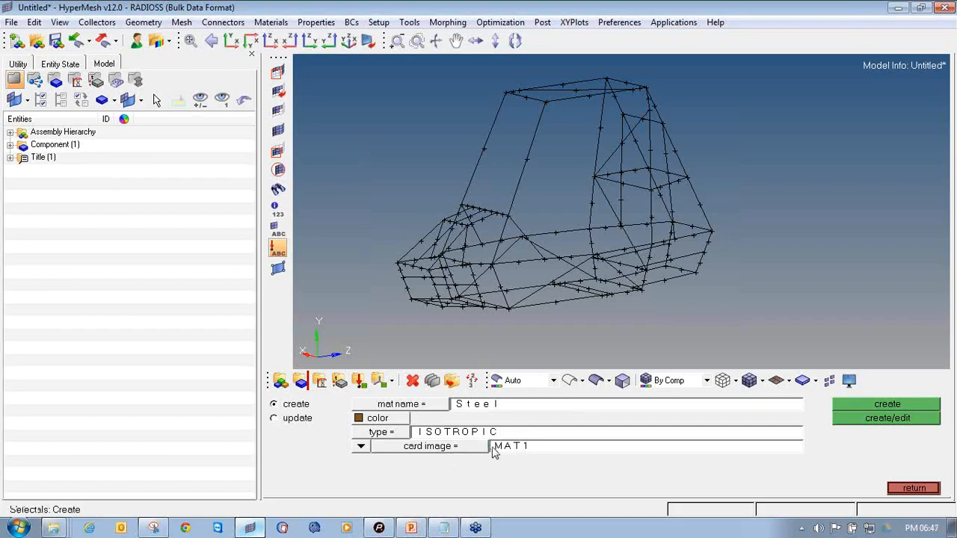
left_click(888, 419)
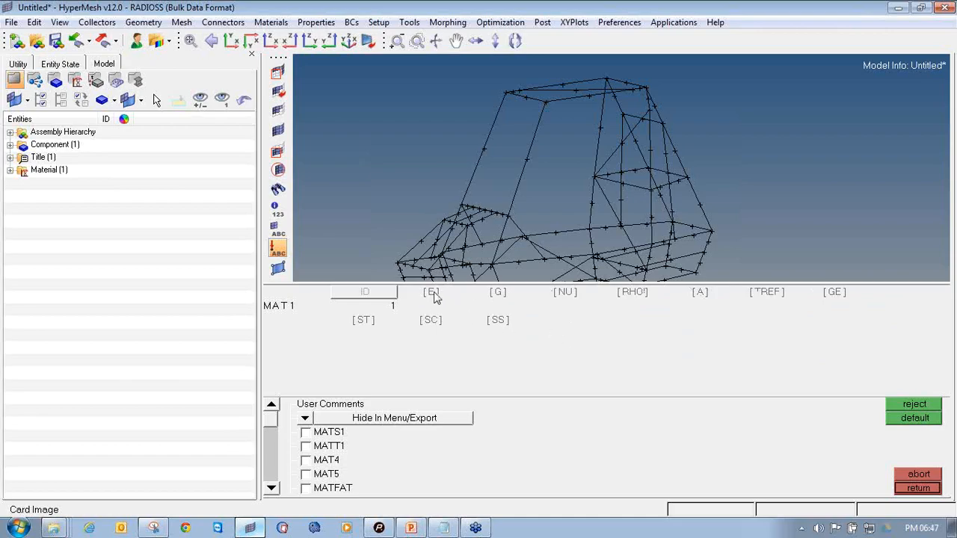
Enter E 2.1e+05, NU 0.300 and RHO 7.9e-09 in the MAT1 card and leave the materials panel
left_click(574, 293)
left_click(636, 292)
left_click(608, 386)
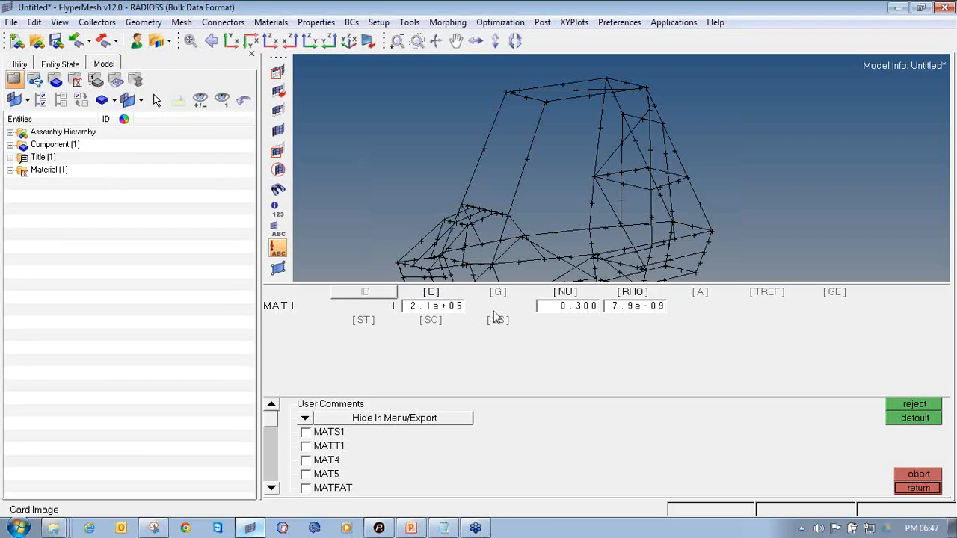
left_click(918, 489)
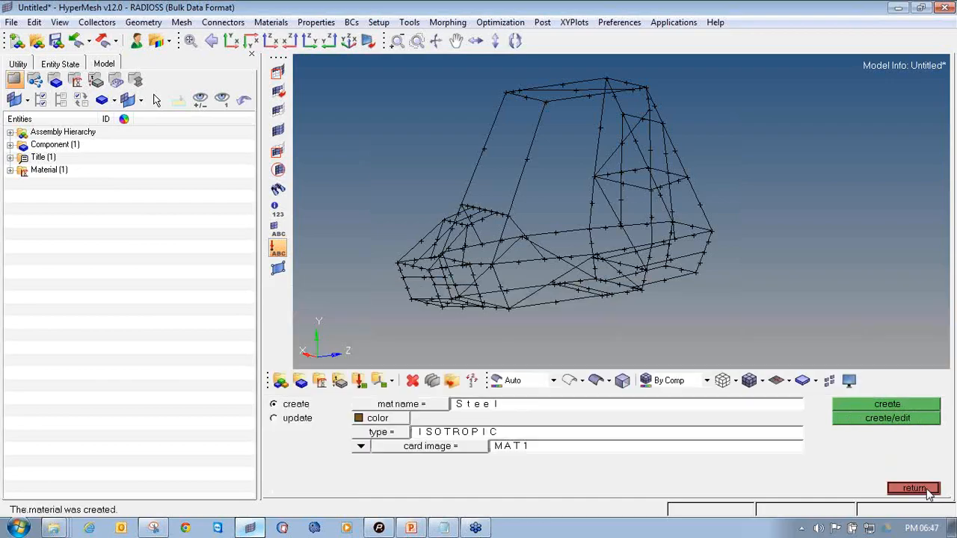
left_click(918, 489)
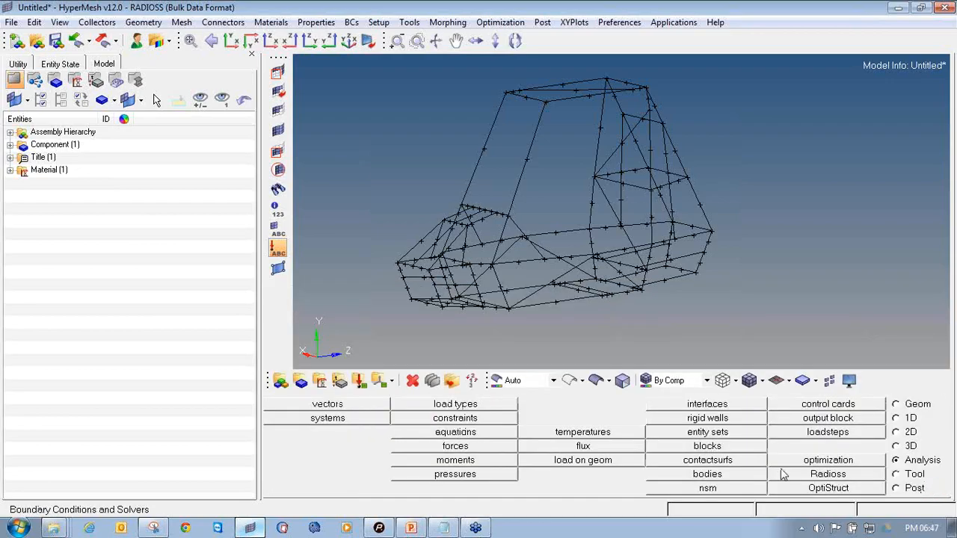
Expand the Material folder in the model browser to check the Steel entry
left_click(10, 171)
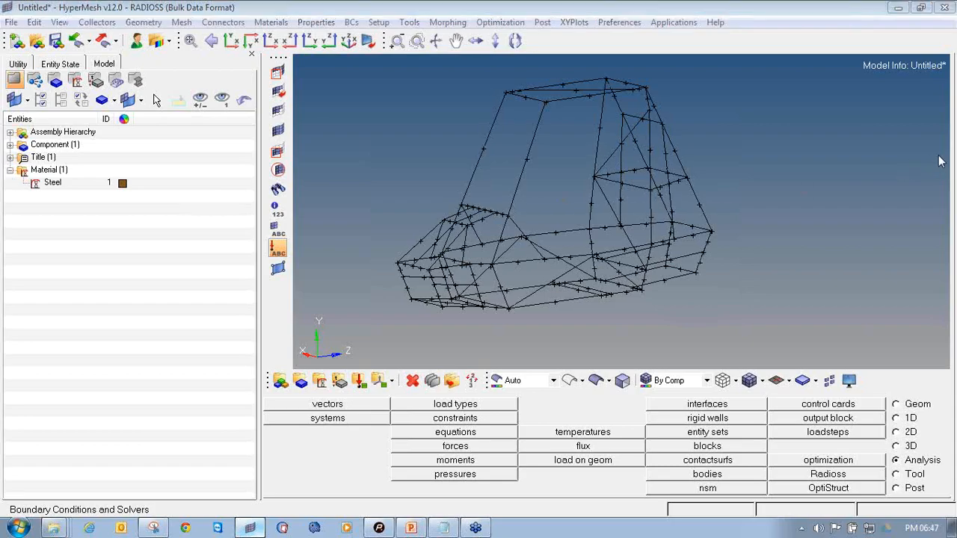
mouse_move(5, 196)
left_mouse_down()
mouse_move(79, 195)
mouse_move(144, 168)
mouse_move(49, 160)
mouse_move(3, 177)
mouse_move(10, 196)
mouse_move(22, 196)
left_mouse_up()
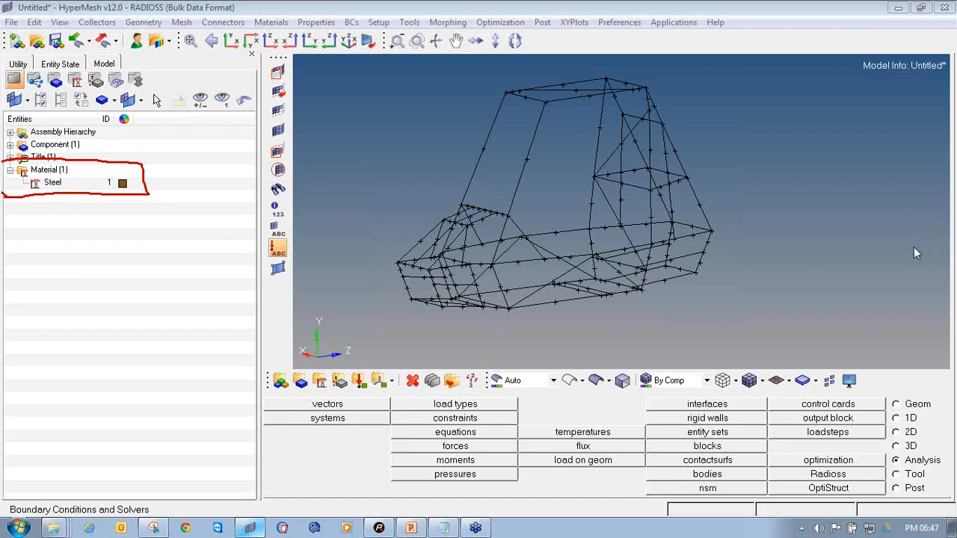
Open HyperBeam from the 1D page and create a standard thinwalled tube section from the HYPER BEAM library
key("Escape")
left_click(903, 420)
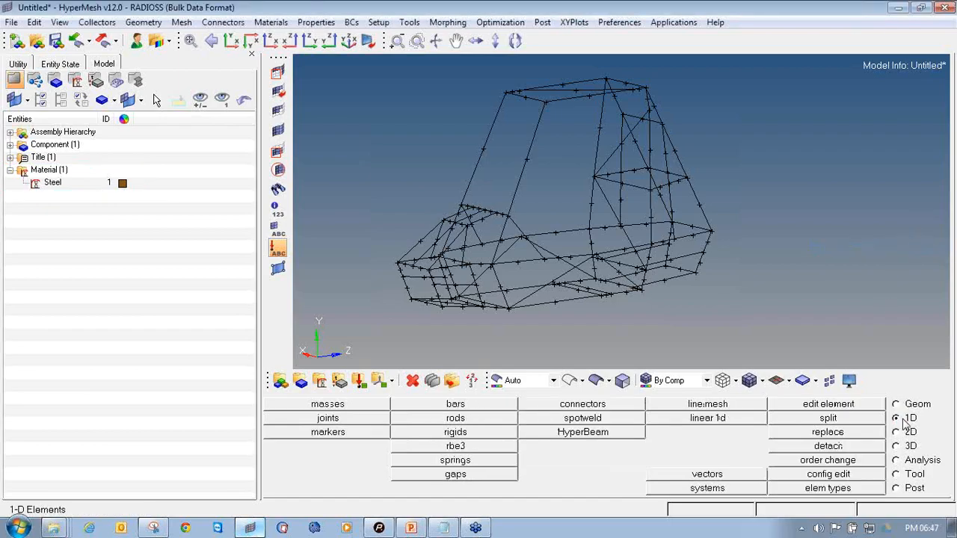
left_click(951, 157)
left_click(891, 194)
left_click(892, 194)
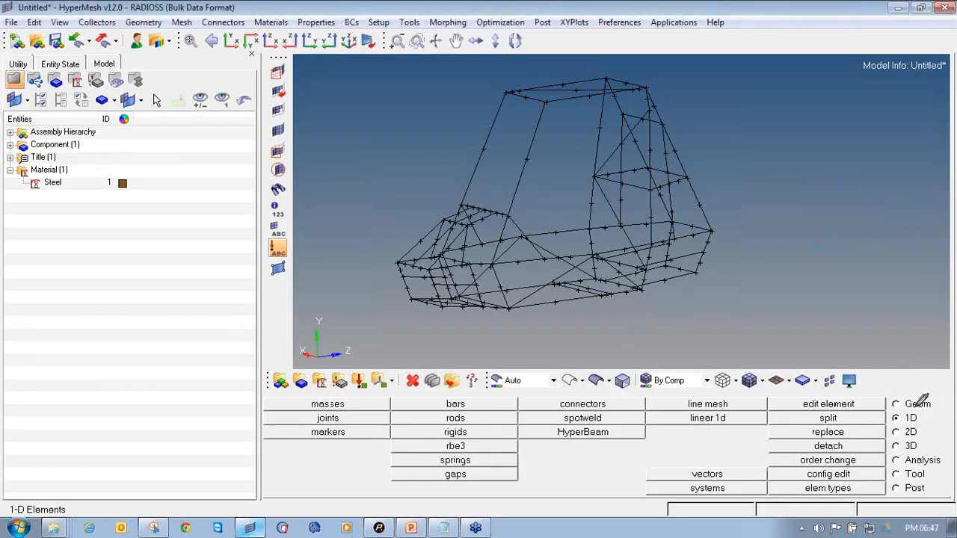
mouse_move(889, 409)
left_mouse_down()
mouse_move(891, 423)
mouse_move(929, 423)
mouse_move(929, 408)
mouse_move(909, 408)
left_mouse_up()
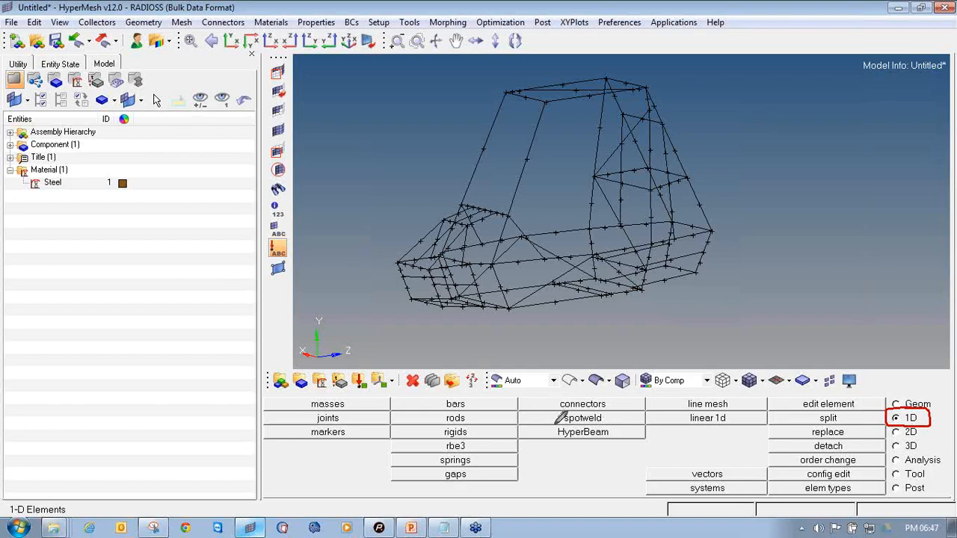
mouse_move(518, 427)
left_mouse_down()
mouse_move(568, 438)
mouse_move(642, 437)
mouse_move(649, 425)
mouse_move(515, 426)
left_mouse_up()
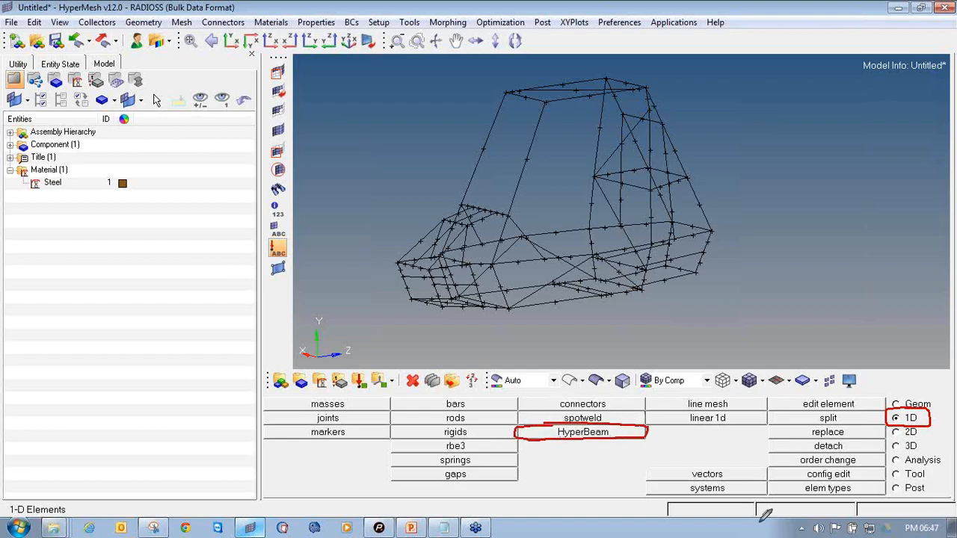
mouse_move(656, 433)
left_mouse_down()
mouse_move(680, 433)
mouse_move(668, 438)
mouse_move(670, 425)
left_mouse_up()
left_click(953, 165)
left_click(829, 179)
left_click(619, 433)
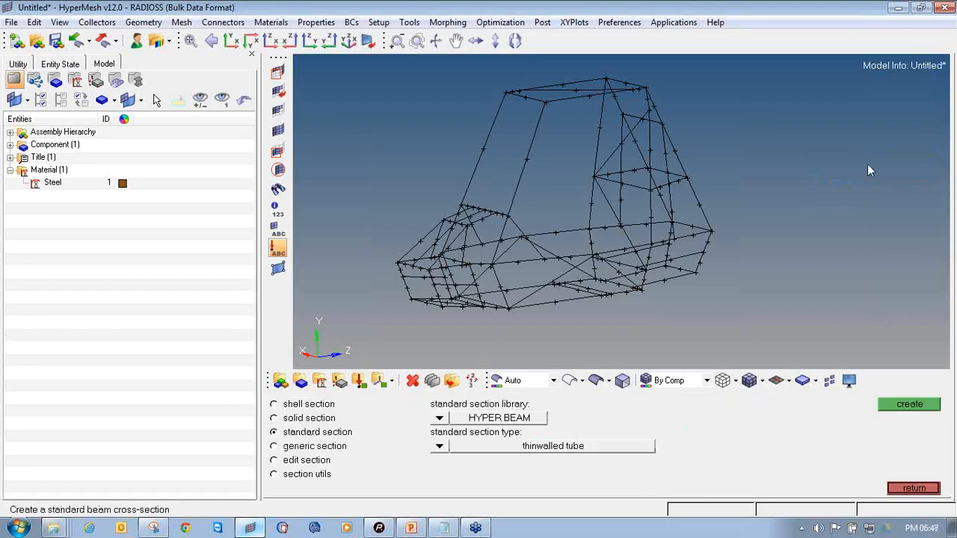
left_click(952, 157)
left_click(926, 192)
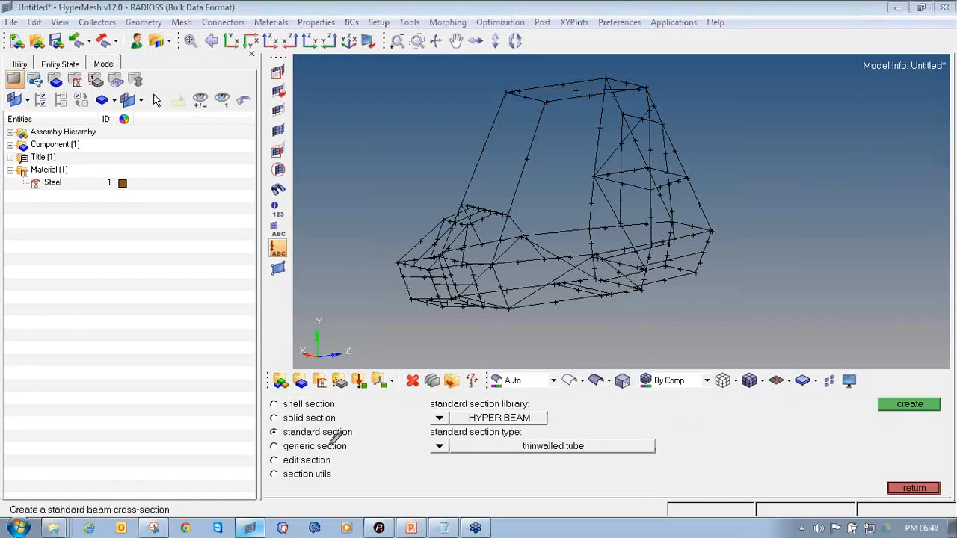
mouse_move(301, 424)
left_mouse_down()
mouse_move(278, 424)
mouse_move(268, 435)
mouse_move(351, 433)
mouse_move(302, 424)
left_mouse_up()
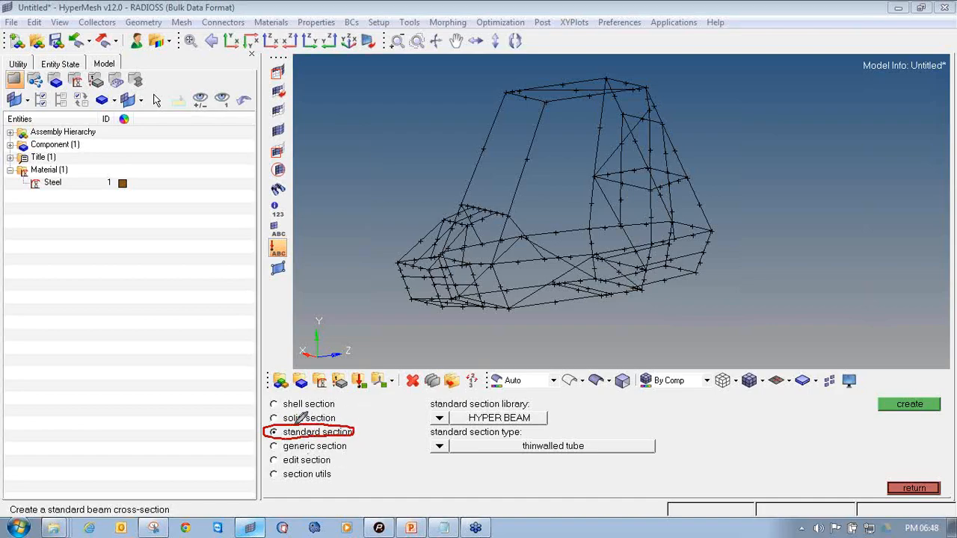
left_click_drag(431, 427, 552, 425)
left_click_drag(431, 458, 664, 458)
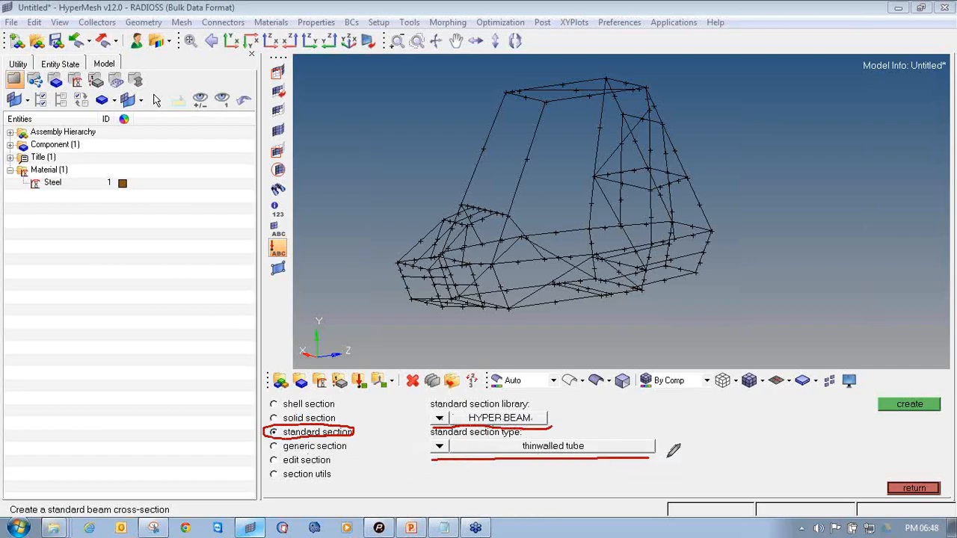
left_click(829, 178)
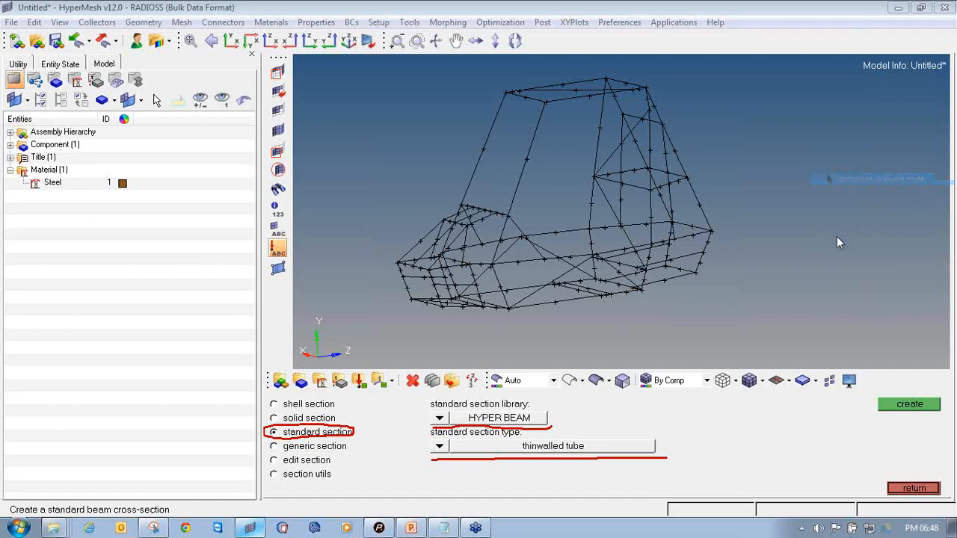
left_click(924, 405)
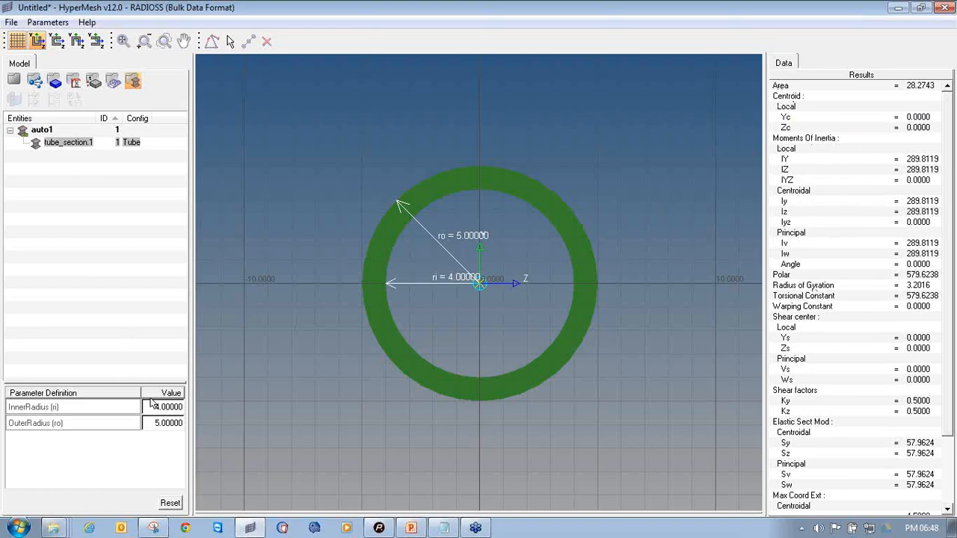
Set the tube section's outer radius to 12.7 and its inner radius to 11.2
double_click(166, 407)
left_click(312, 454)
type("12.7")
key("Return")
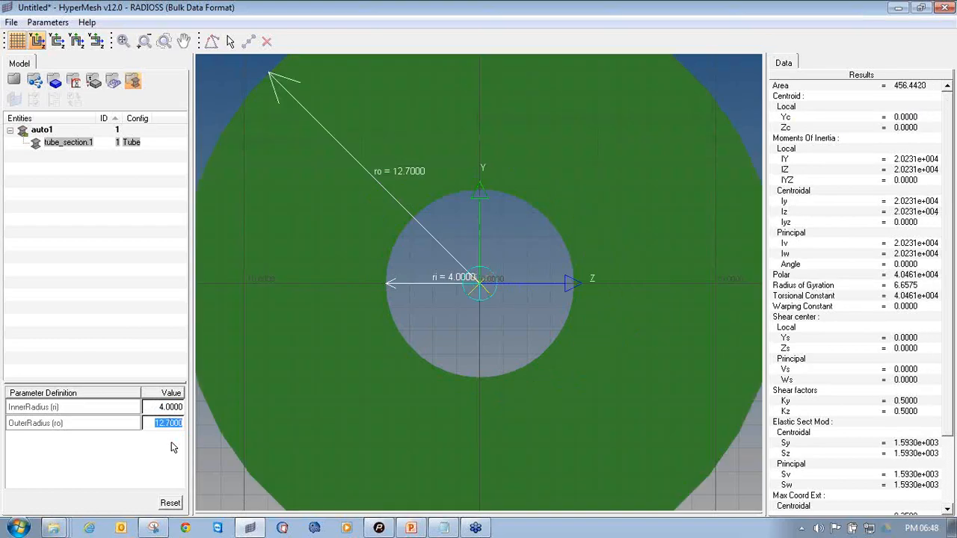
left_click(399, 372)
left_click(158, 406)
type("11.2")
key("Return")
left_click(411, 359)
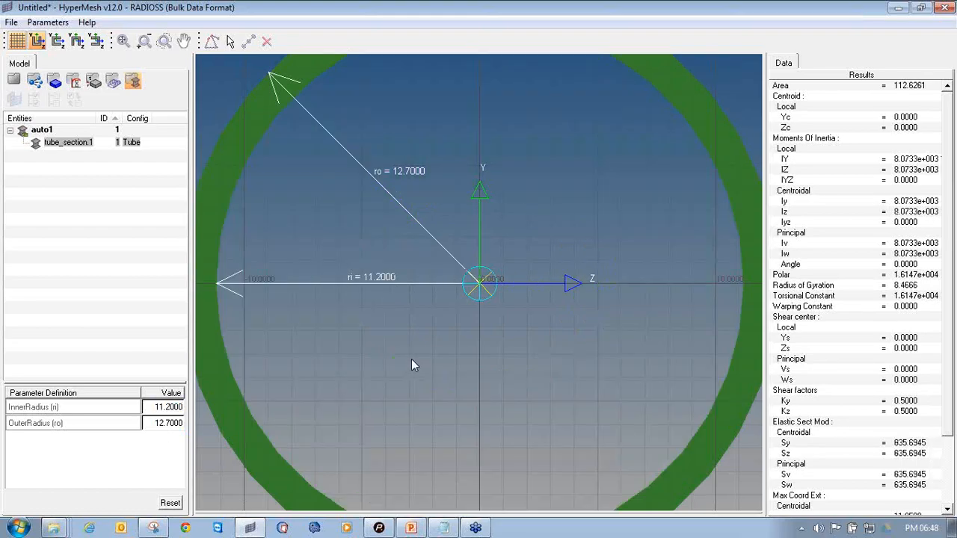
Inspect the tube section's computed area in the results list
scroll(412, 359, "down", 5)
right_click_drag(427, 342, 465, 303, "ctrl")
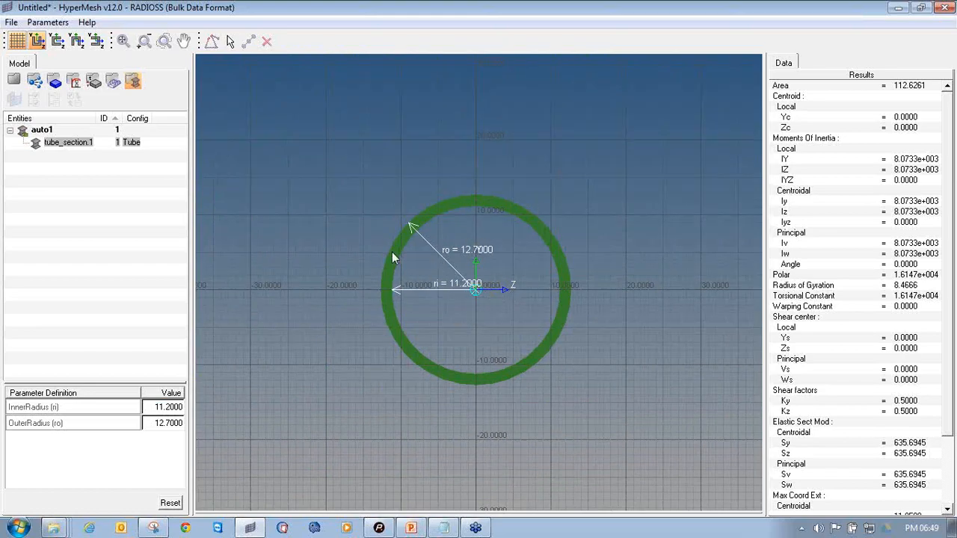
right_click(937, 164)
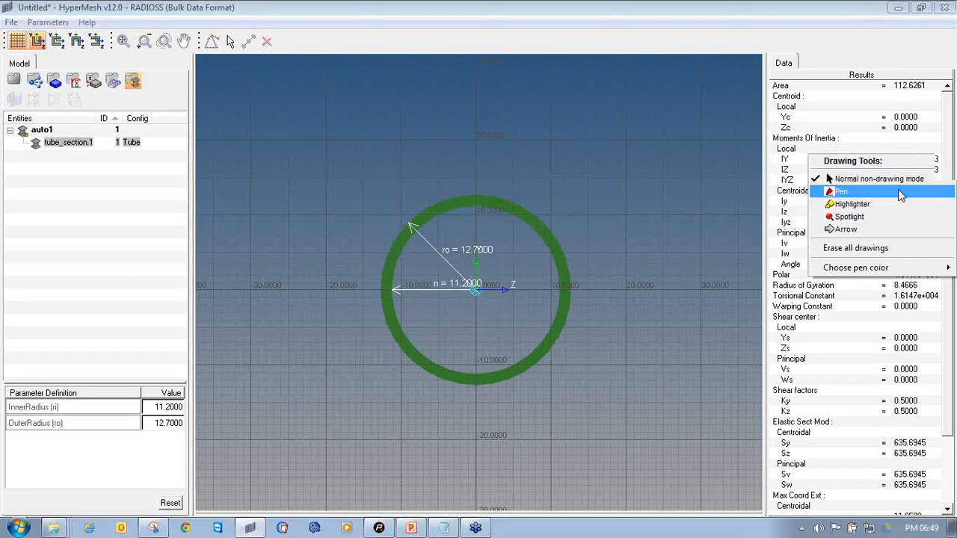
left_click(838, 191)
left_click_drag(894, 90, 925, 88)
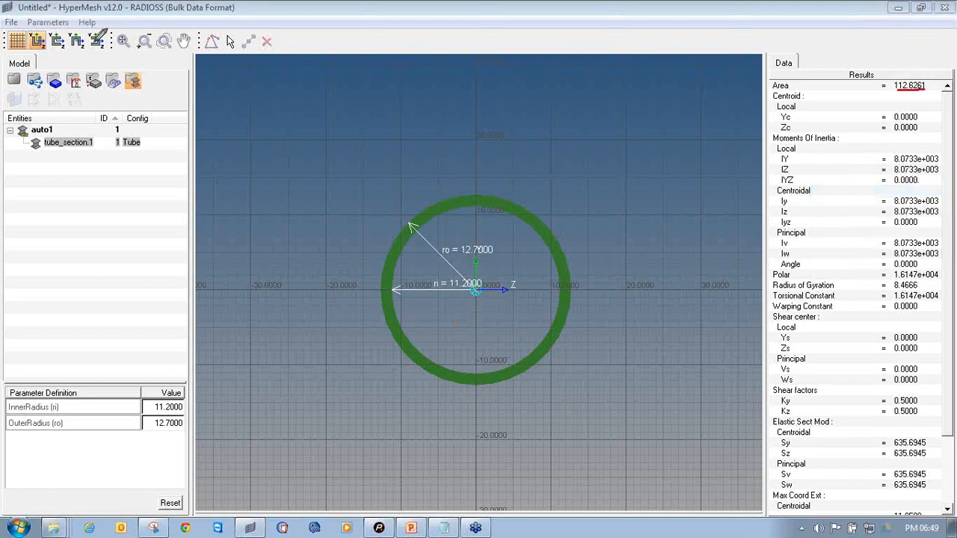
mouse_move(23, 71)
left_mouse_down()
mouse_move(6, 71)
mouse_move(11, 88)
mouse_move(25, 83)
mouse_move(23, 72)
left_mouse_up()
left_click(950, 160)
left_click(919, 179)
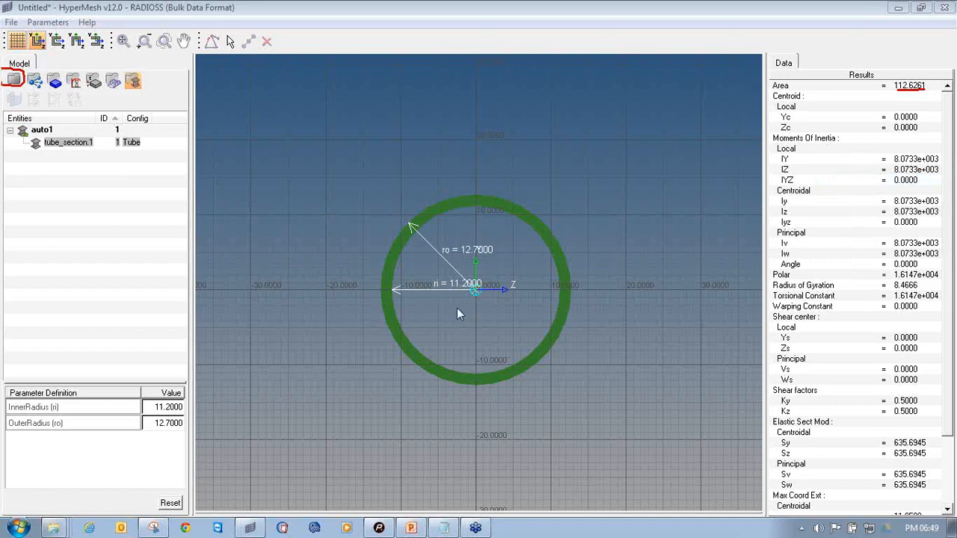
Return from HyperBeam to the model, expand the Beam Section folder, and leave the section panel
left_click(13, 82)
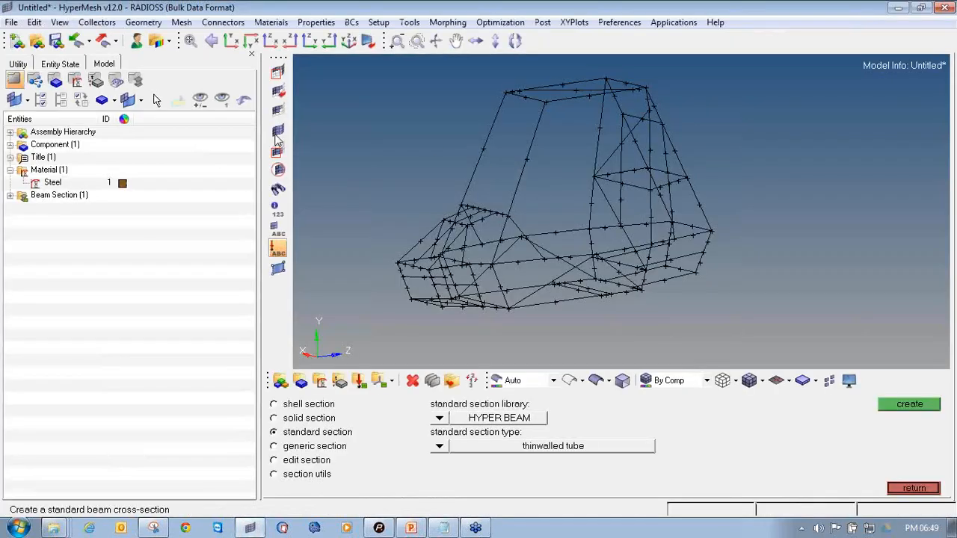
left_click(10, 196)
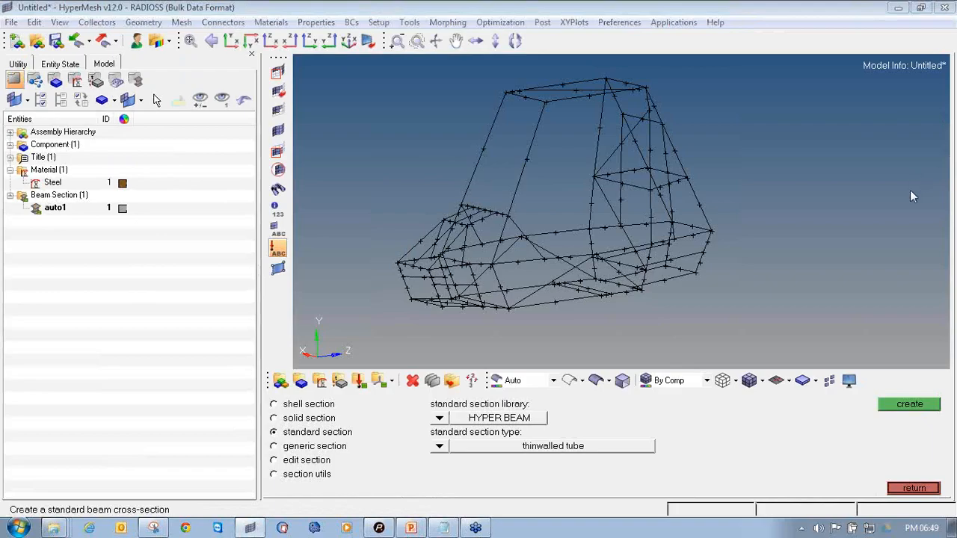
left_click_drag(12, 226, 150, 229)
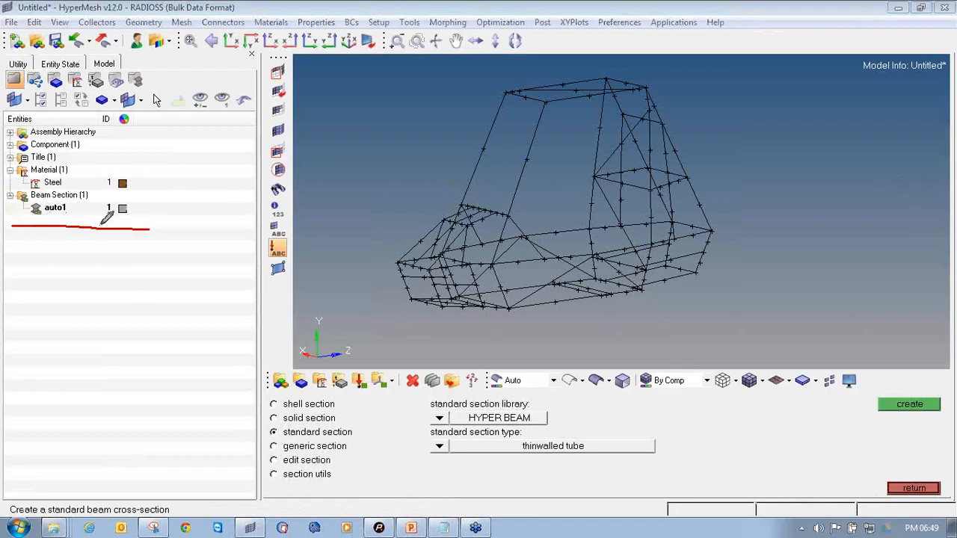
mouse_move(13, 187)
left_mouse_down()
mouse_move(12, 217)
mouse_move(80, 188)
mouse_move(150, 217)
mouse_move(150, 230)
left_mouse_up()
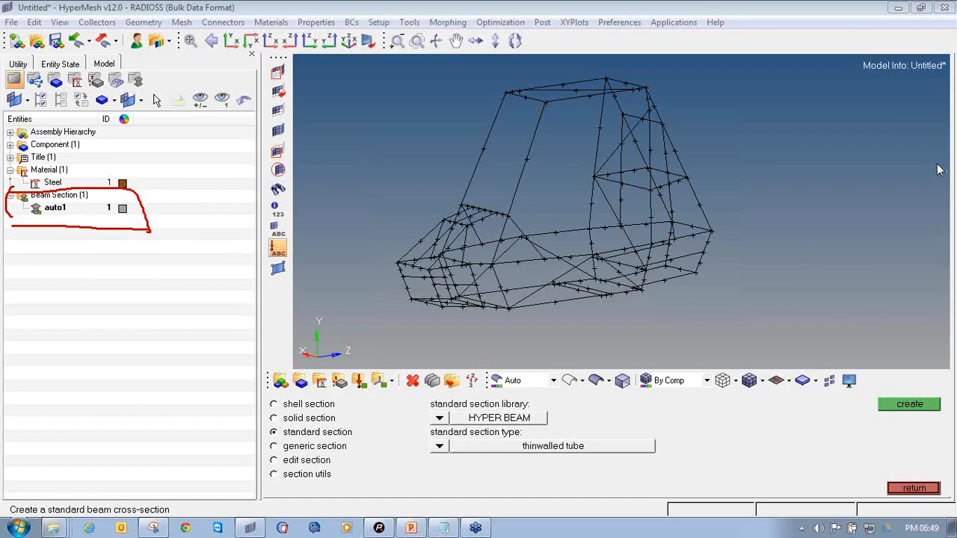
right_click(896, 245)
left_click(896, 245)
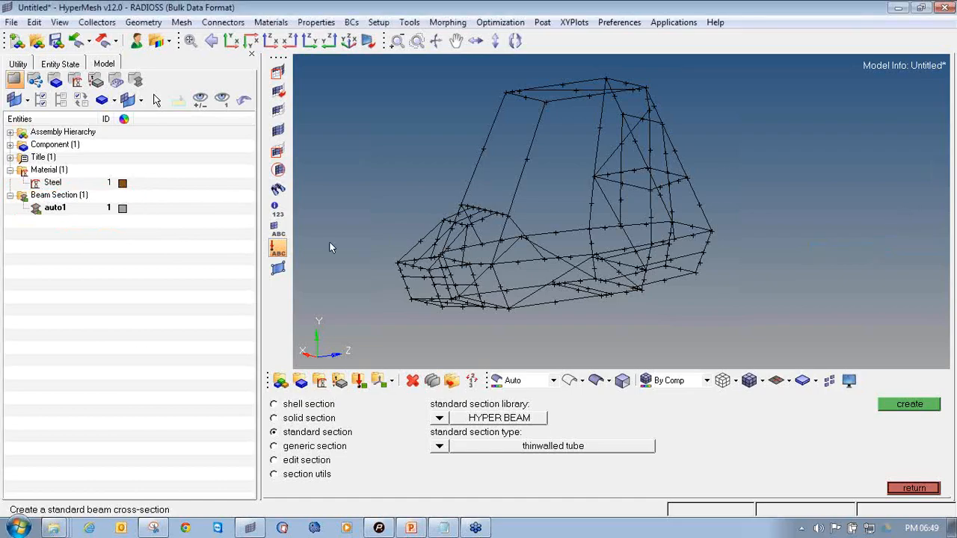
left_click(913, 488)
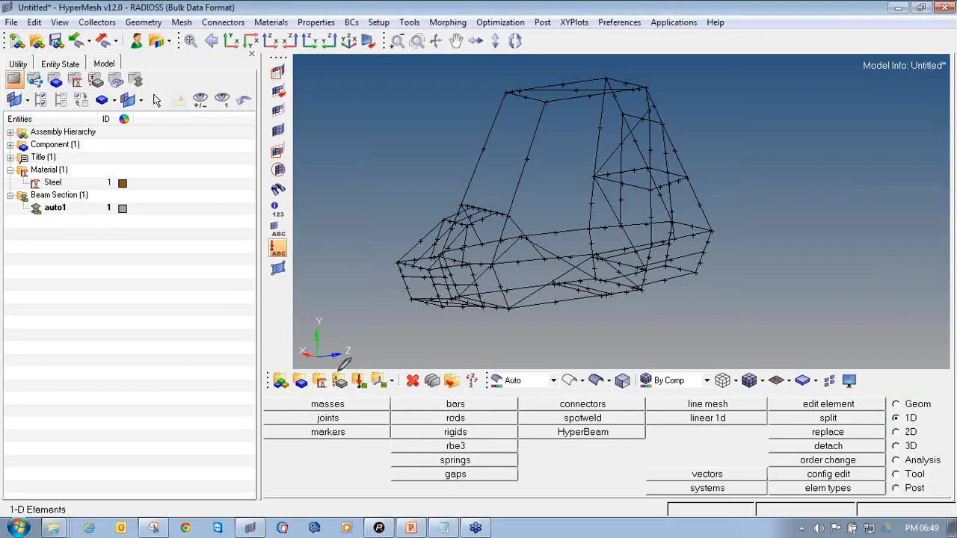
Start a new property named Roll_cage_1d and give it a green colour
mouse_move(331, 367)
left_mouse_down()
mouse_move(343, 385)
mouse_move(358, 374)
mouse_move(337, 365)
left_mouse_up()
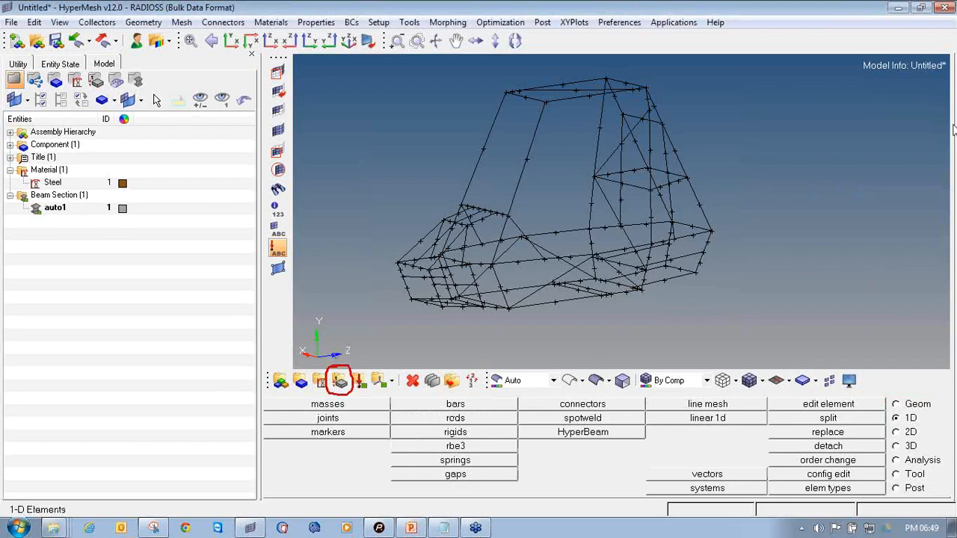
left_click(340, 381)
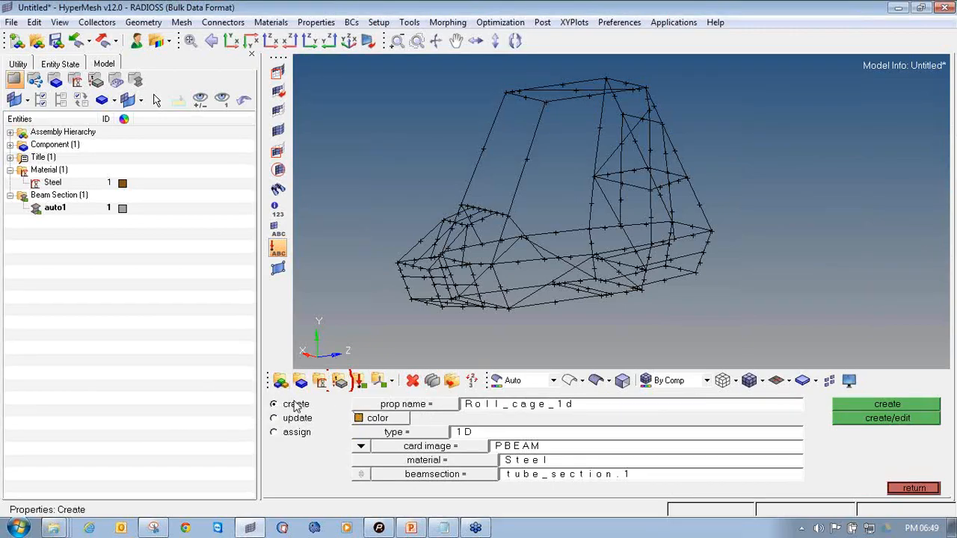
left_click(506, 407)
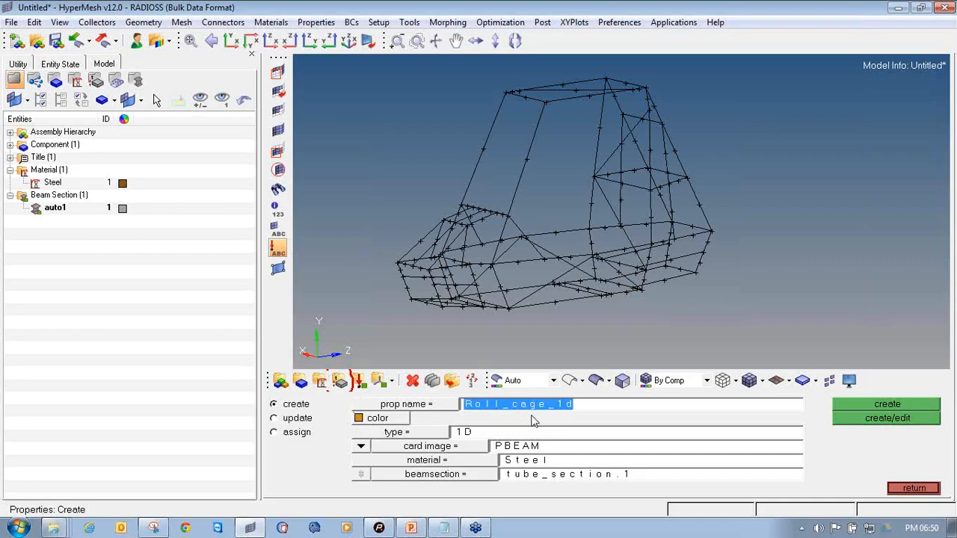
type("Rol")
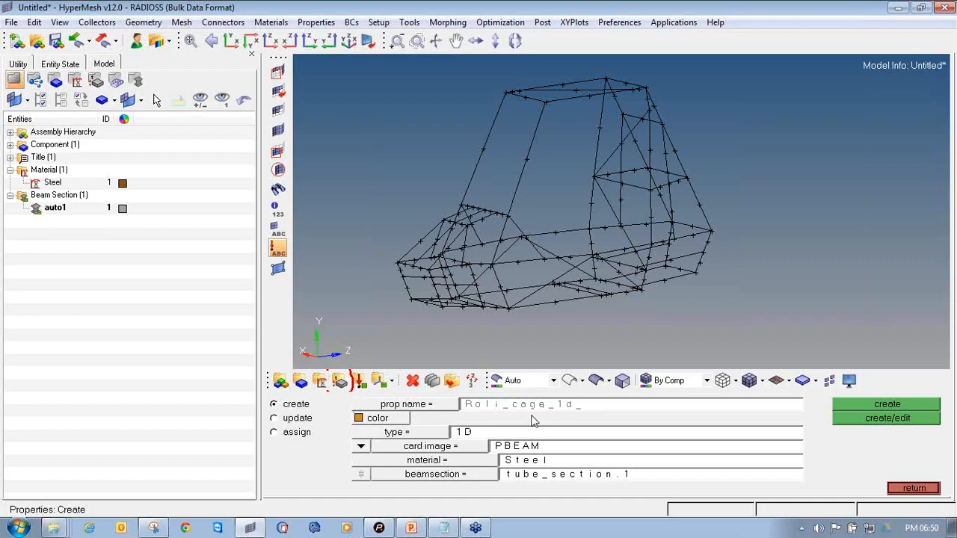
left_click(390, 422)
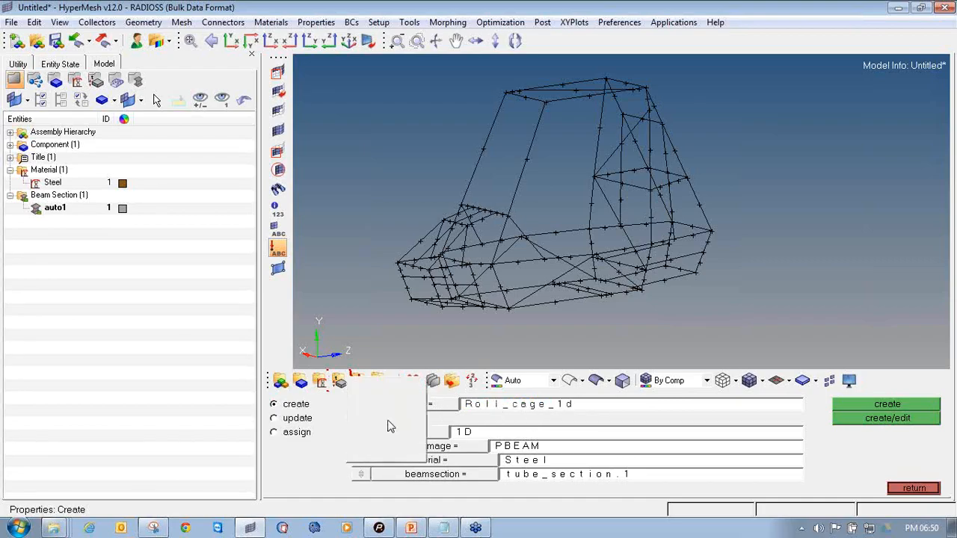
left_click(402, 447)
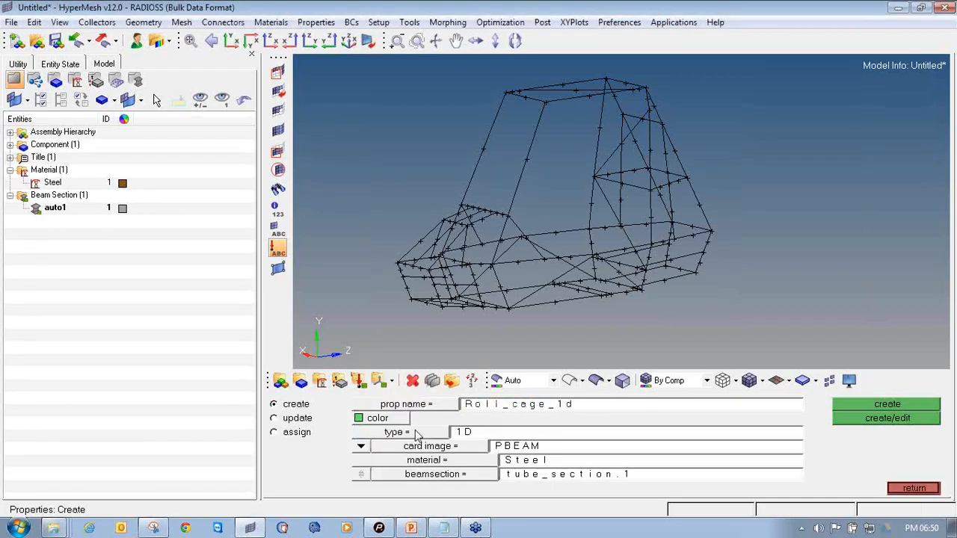
Set the property type to 1D, card image PBEAM, material Steel and beam section tube_section.1
left_click(417, 434)
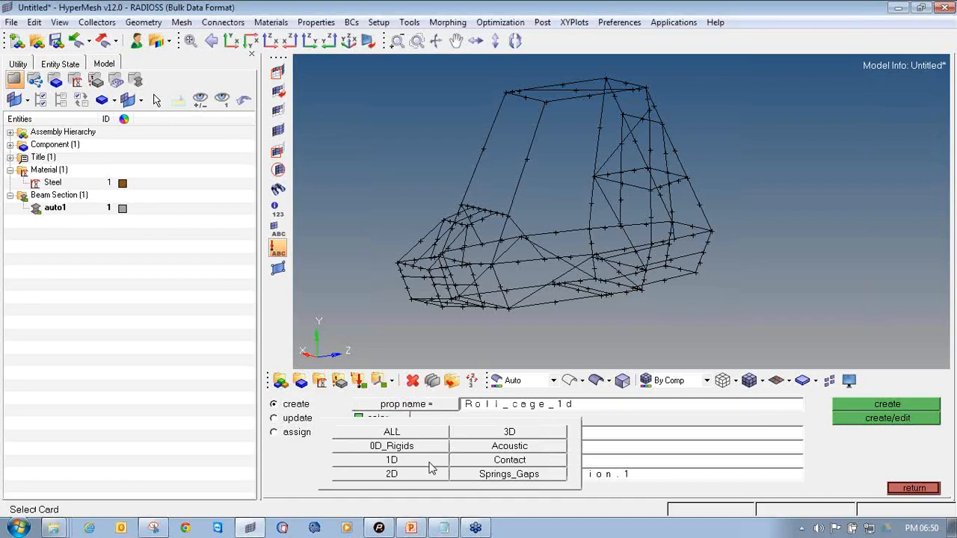
left_click(430, 465)
left_click(433, 446)
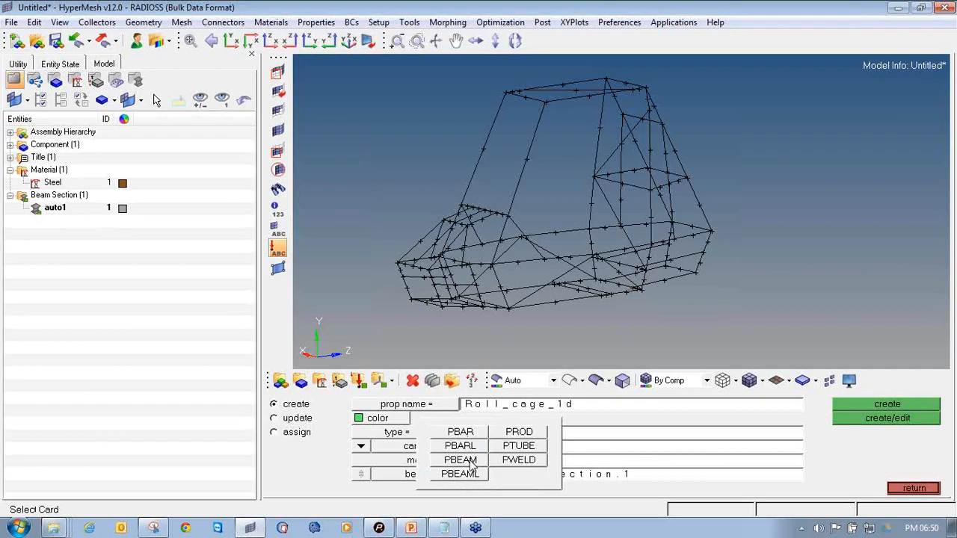
left_click(471, 462)
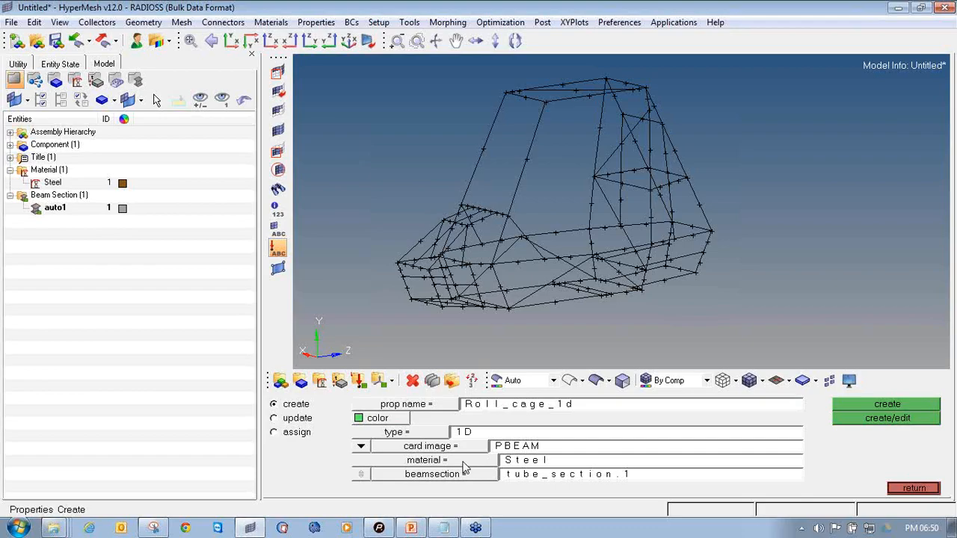
left_click(463, 467)
left_click(331, 408)
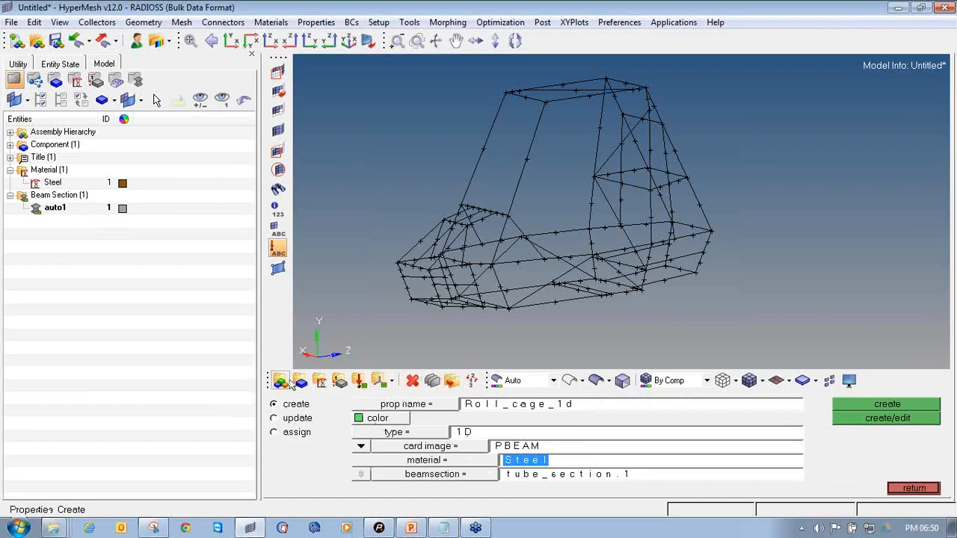
left_click(482, 474)
left_click(395, 408)
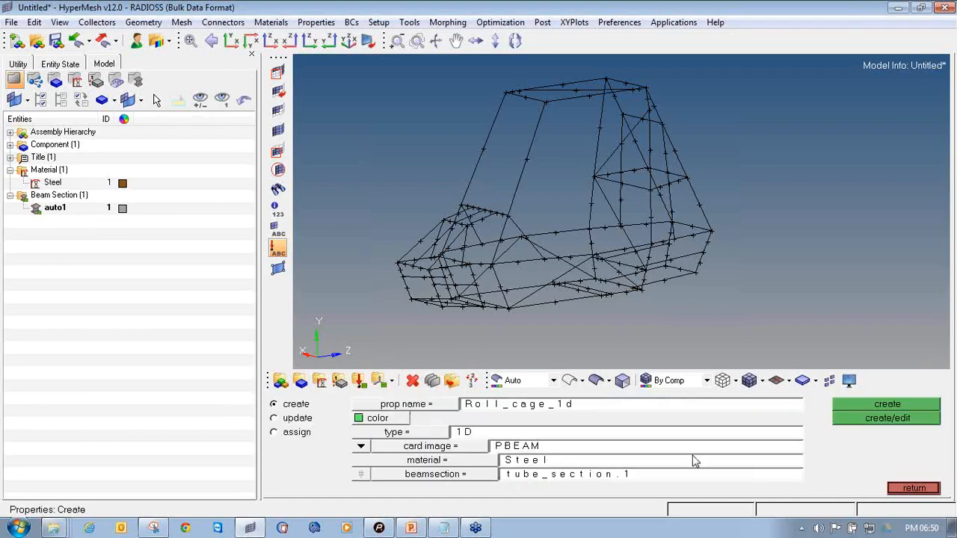
Create the property for editing, close its PBEAM card and the panel, and expand the Property folder
left_click(902, 422)
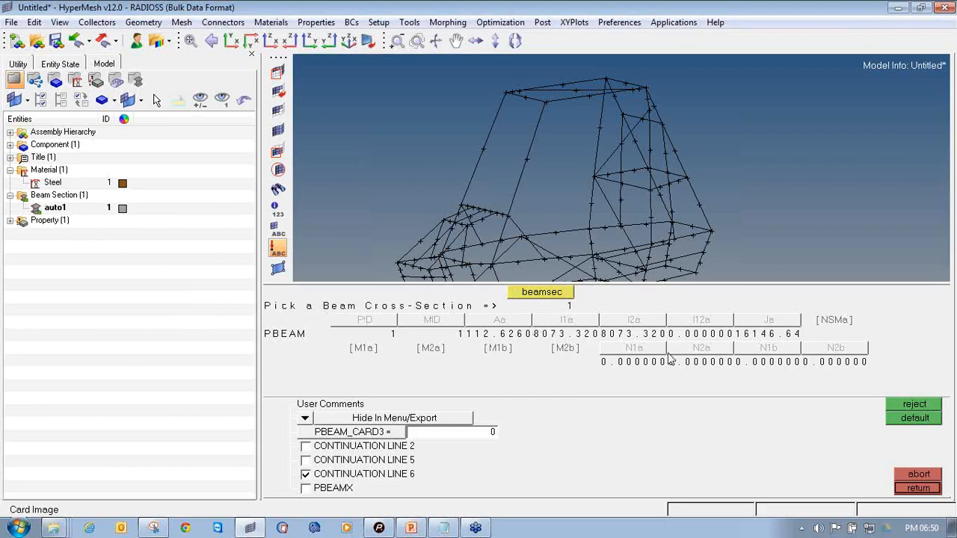
left_click(924, 492)
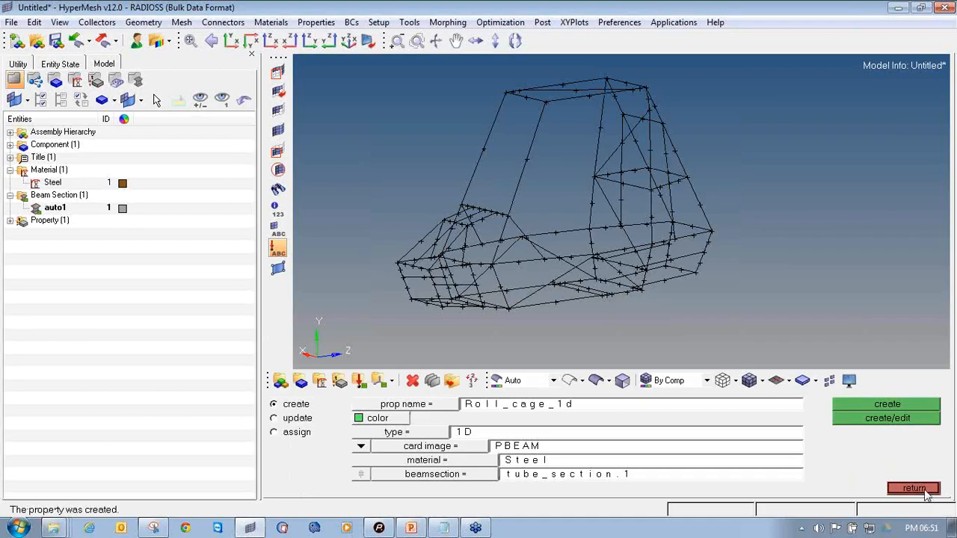
left_click(924, 491)
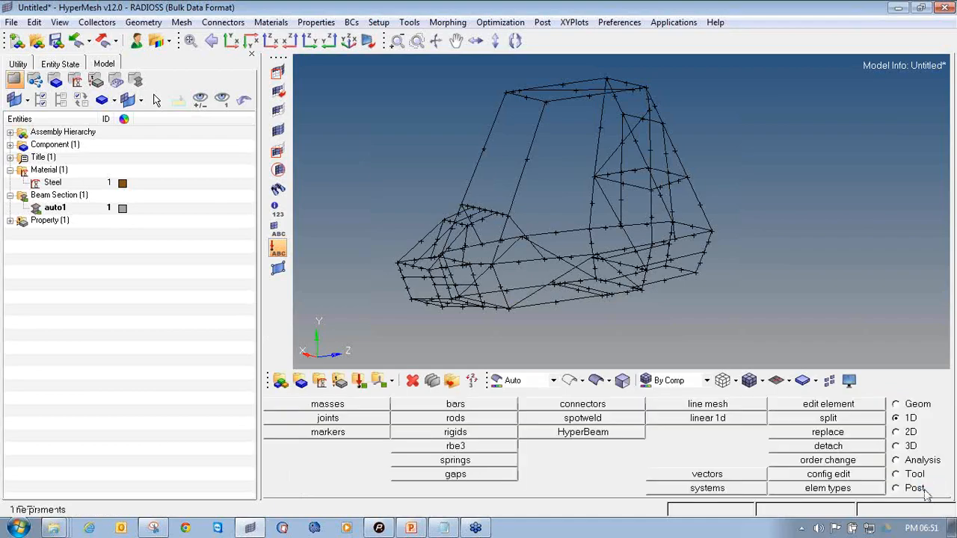
left_click(10, 219)
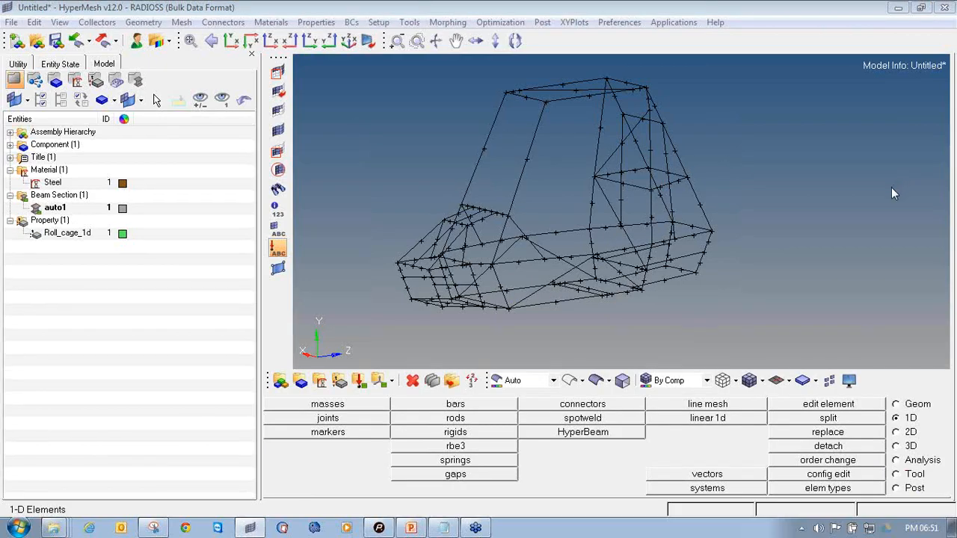
Assign the Roll_cage_1d property to the lvl1 component, expand the Component folder, and close the panel
mouse_move(304, 368)
left_mouse_down()
mouse_move(289, 387)
mouse_move(303, 392)
mouse_move(314, 379)
mouse_move(304, 369)
left_mouse_up()
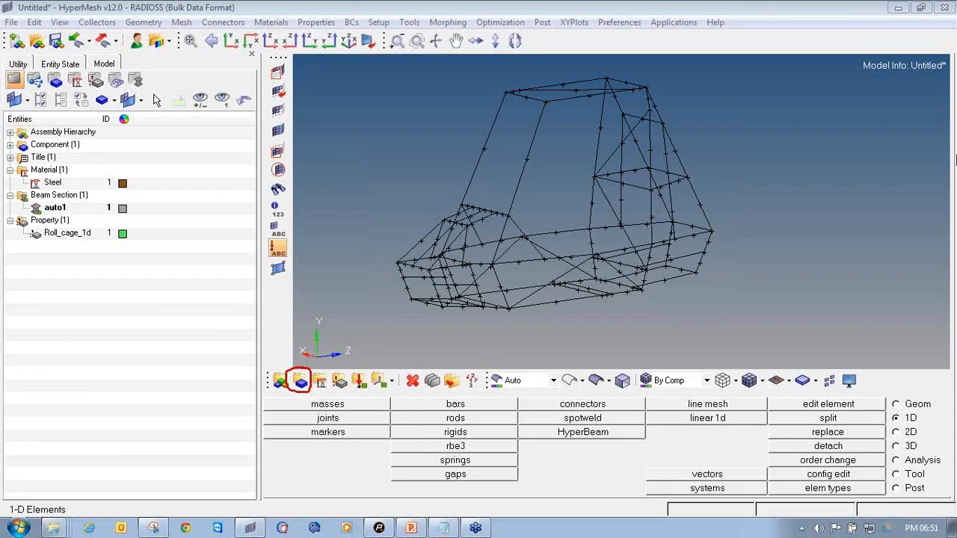
left_click(310, 382)
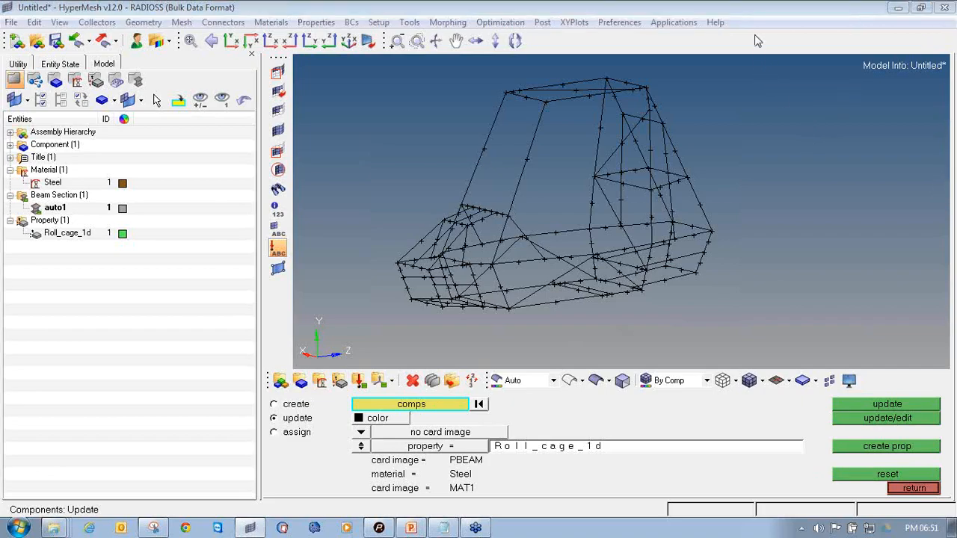
left_click(415, 405)
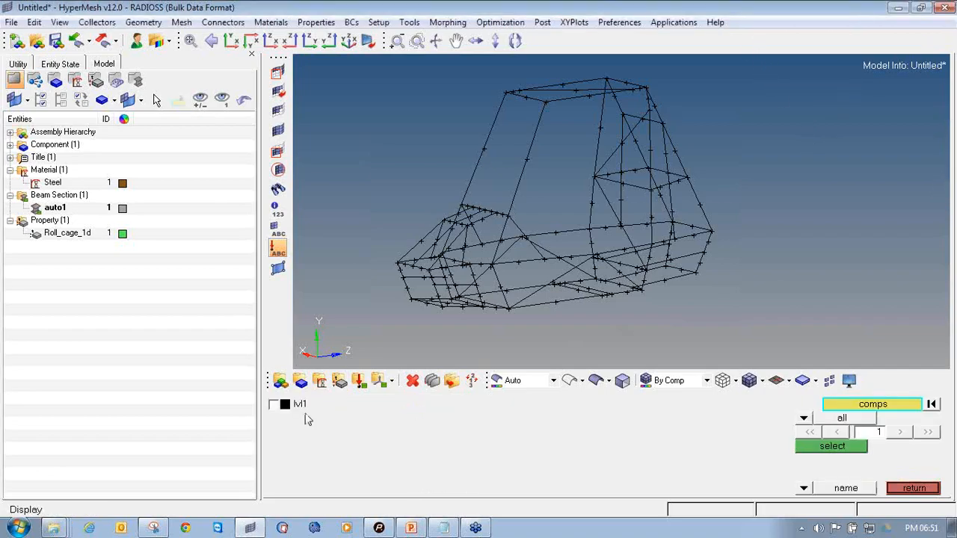
left_click(284, 404)
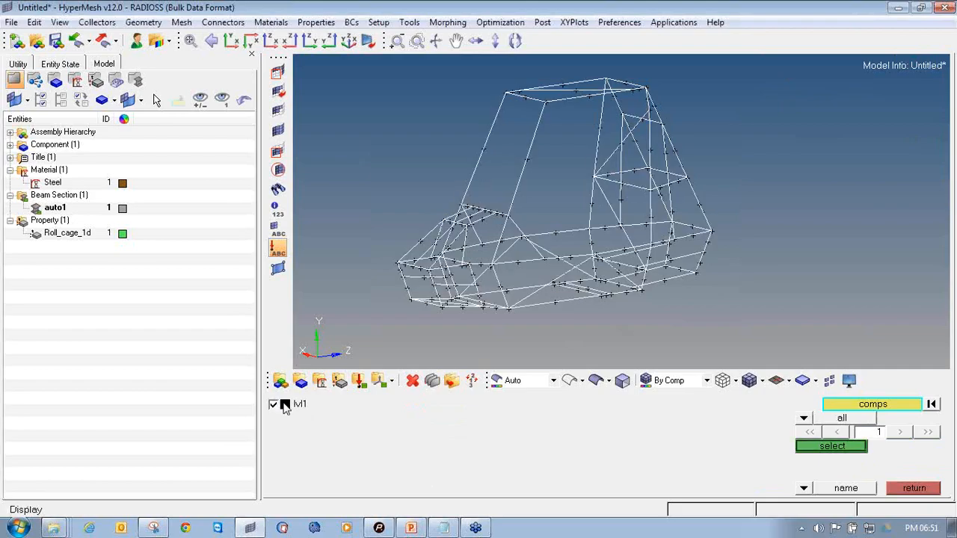
left_click(813, 448)
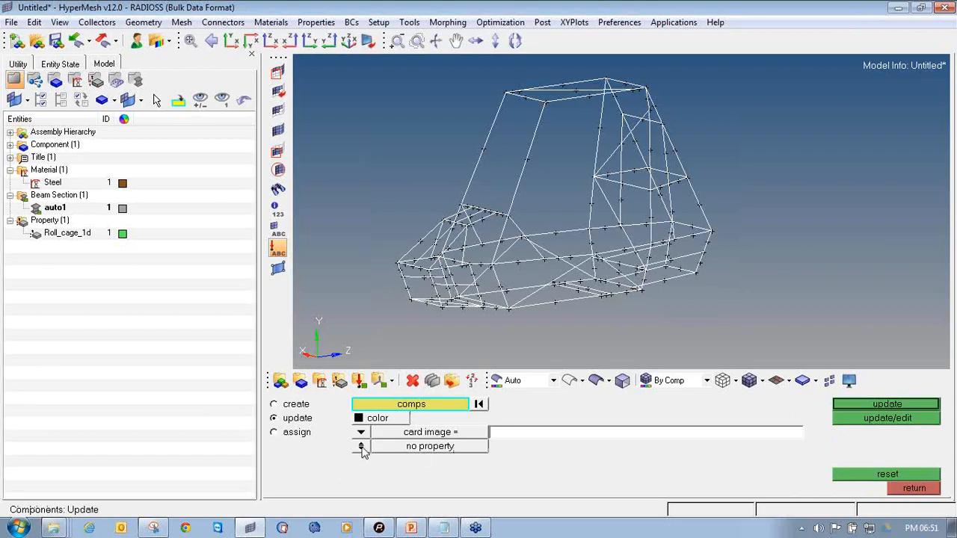
left_click(361, 447)
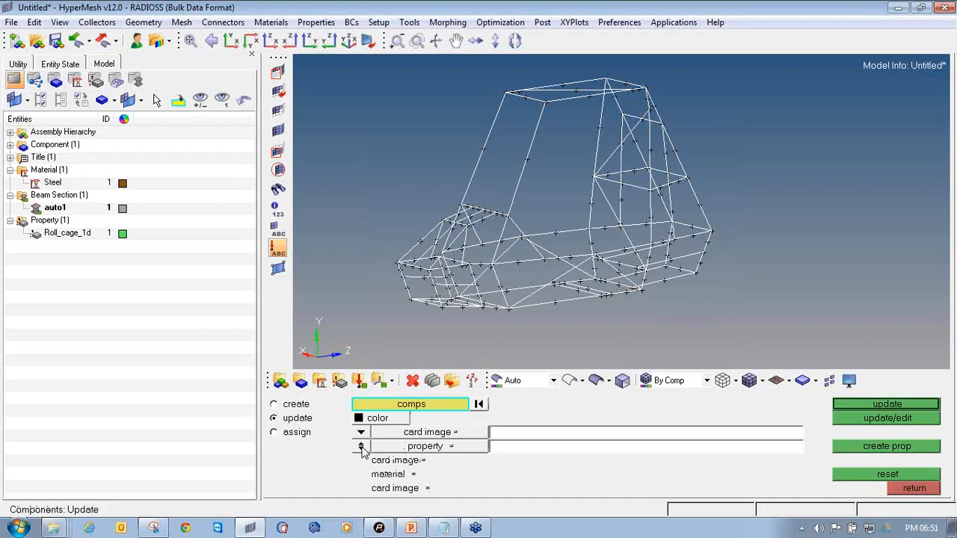
left_click(431, 448)
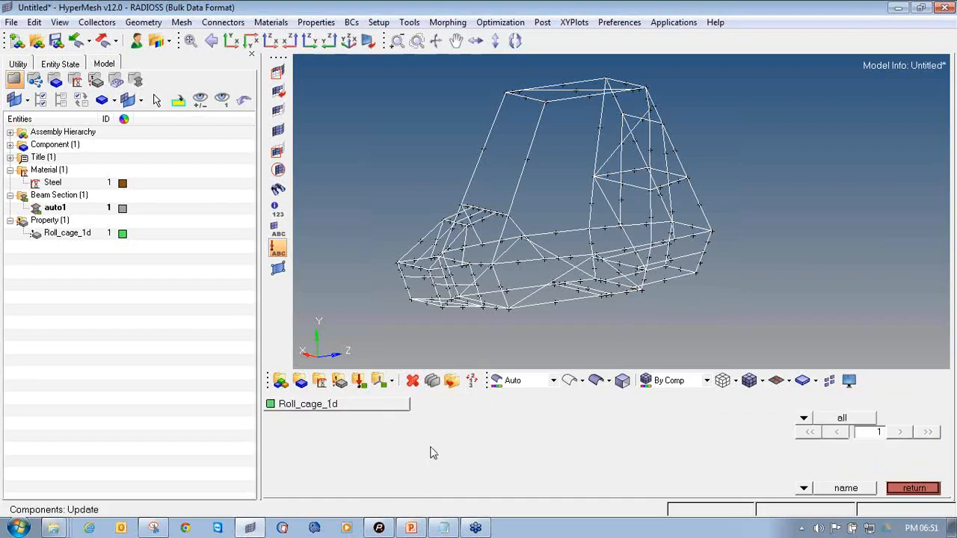
left_click(375, 409)
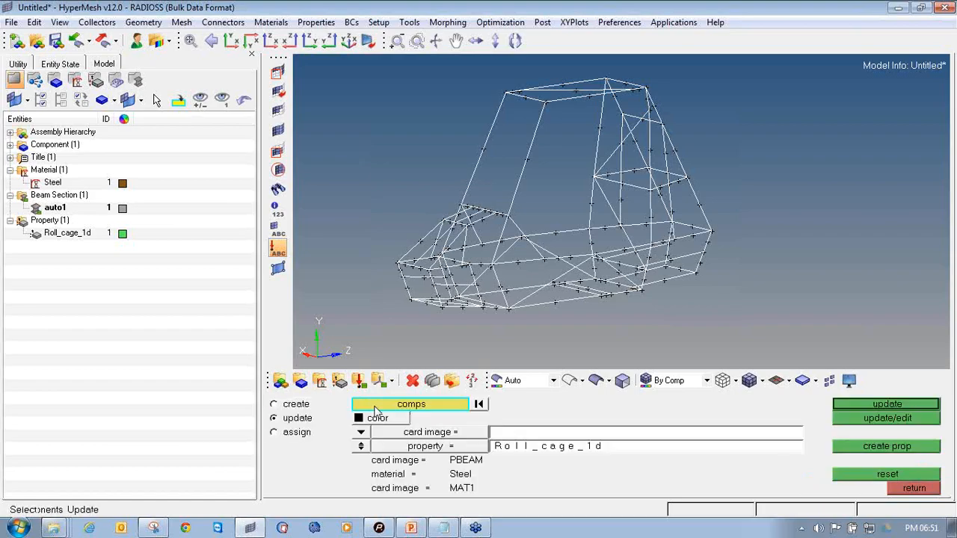
left_click(845, 408)
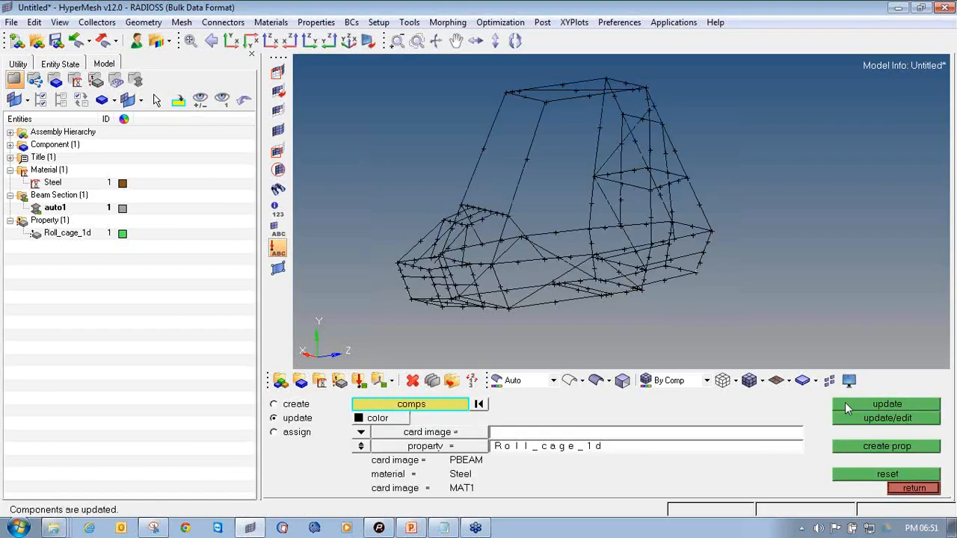
left_click(10, 145)
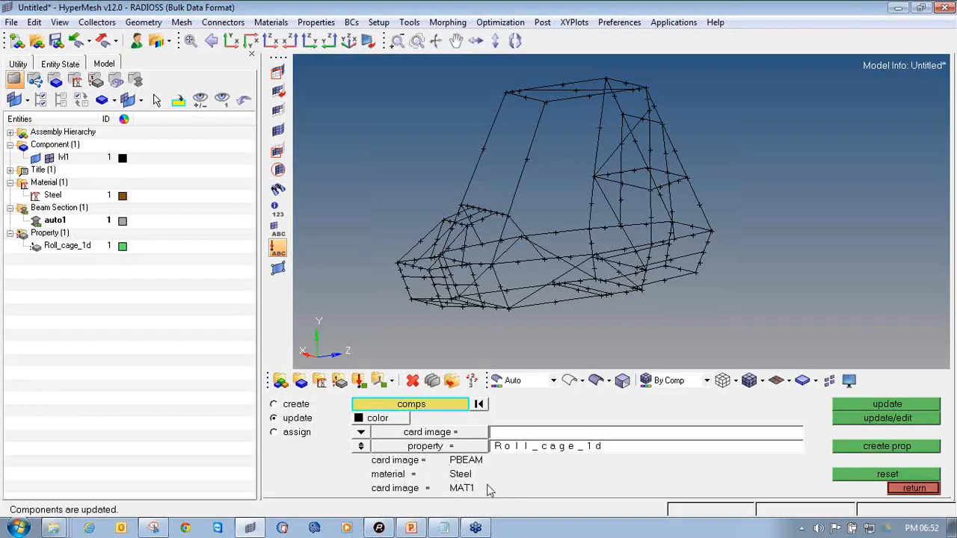
left_click(914, 488)
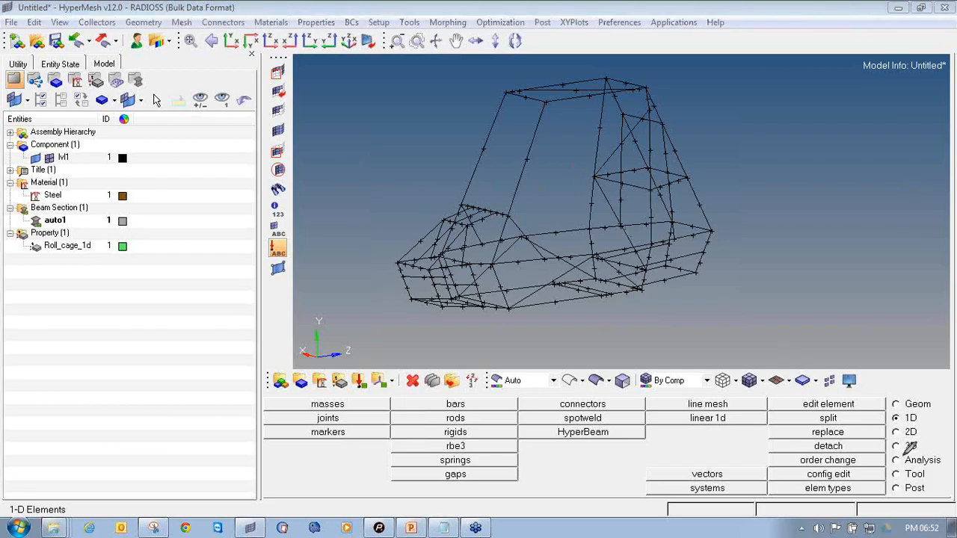
Start a line mesh on all displayed lines and set the element size to 50
mouse_move(893, 404)
left_mouse_down()
mouse_move(892, 417)
mouse_move(906, 426)
mouse_move(931, 418)
mouse_move(913, 408)
left_mouse_up()
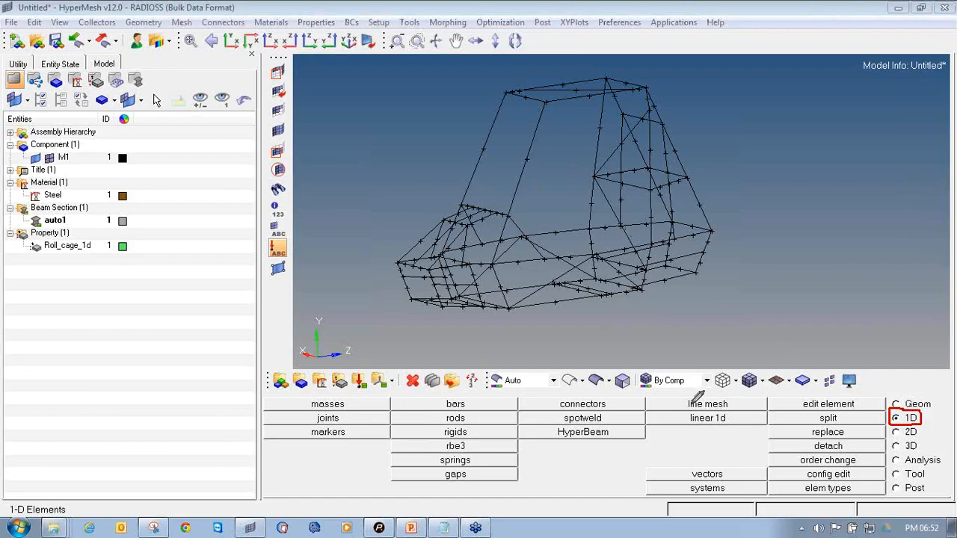
mouse_move(685, 397)
left_mouse_down()
mouse_move(654, 396)
mouse_move(643, 409)
mouse_move(757, 409)
mouse_move(768, 395)
mouse_move(643, 397)
left_mouse_up()
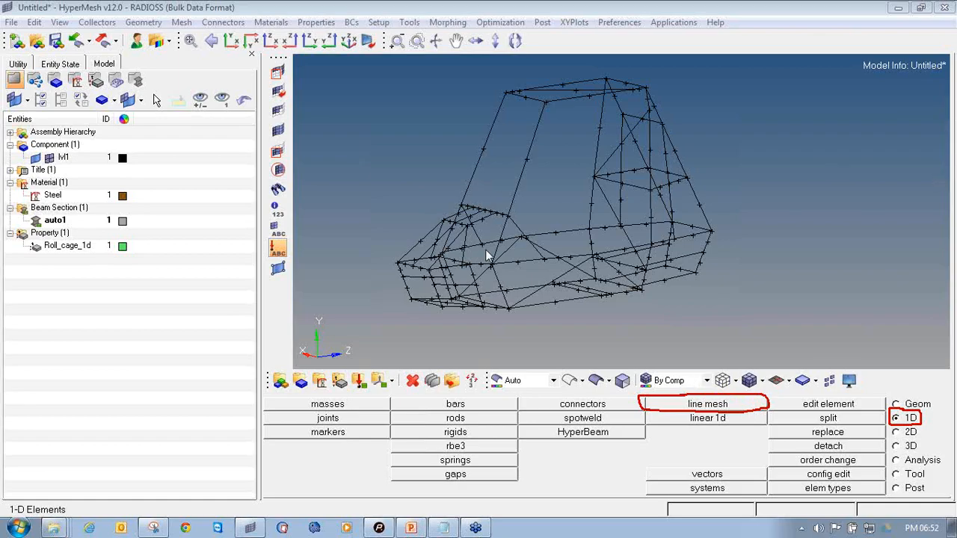
left_click(699, 408)
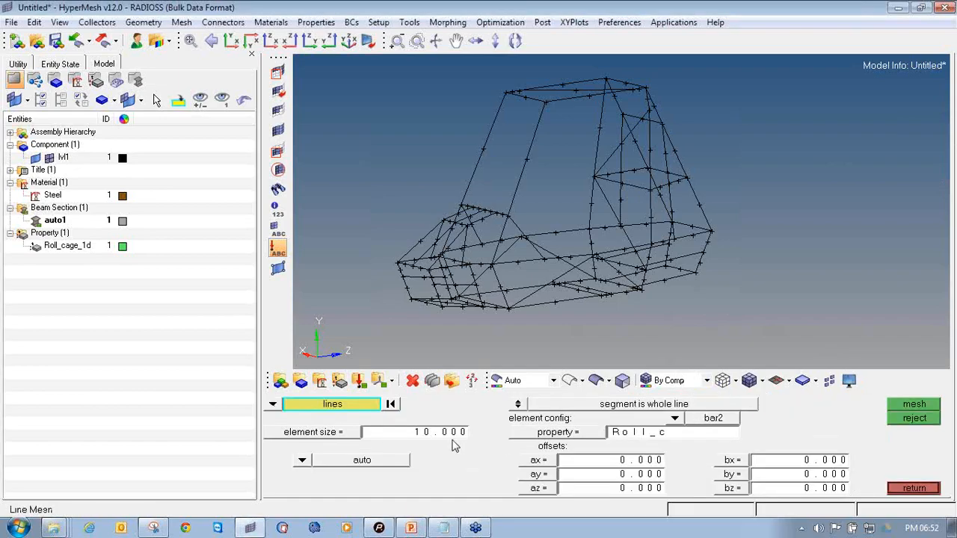
left_click(273, 405)
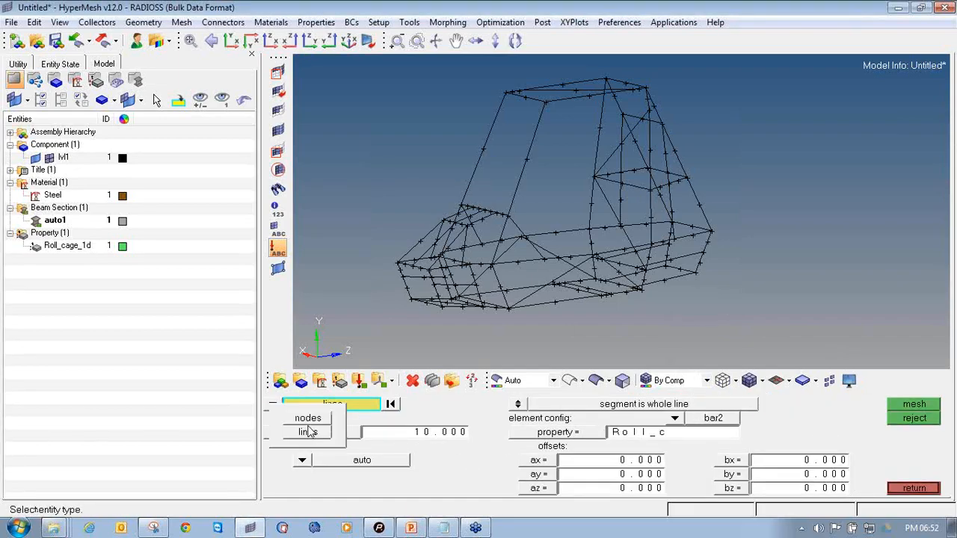
left_click(313, 433)
left_click(326, 408)
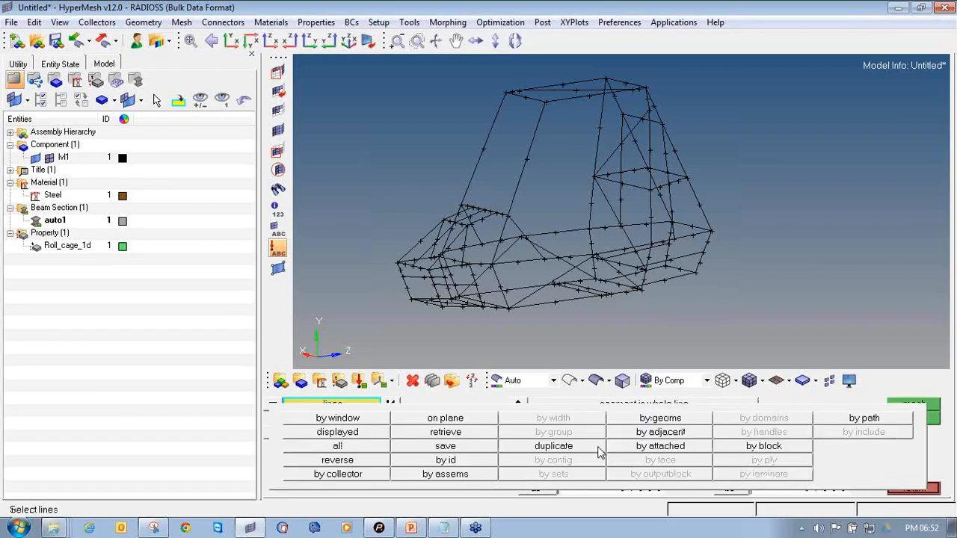
left_click(387, 436)
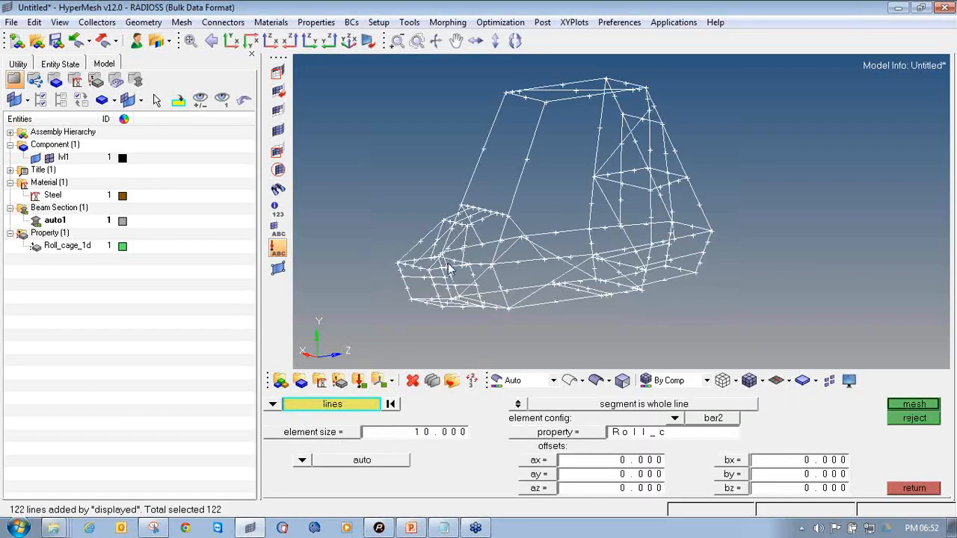
mouse_move(665, 218)
left_mouse_down("ctrl")
mouse_move(641, 222)
mouse_move(665, 224)
left_mouse_up("ctrl")
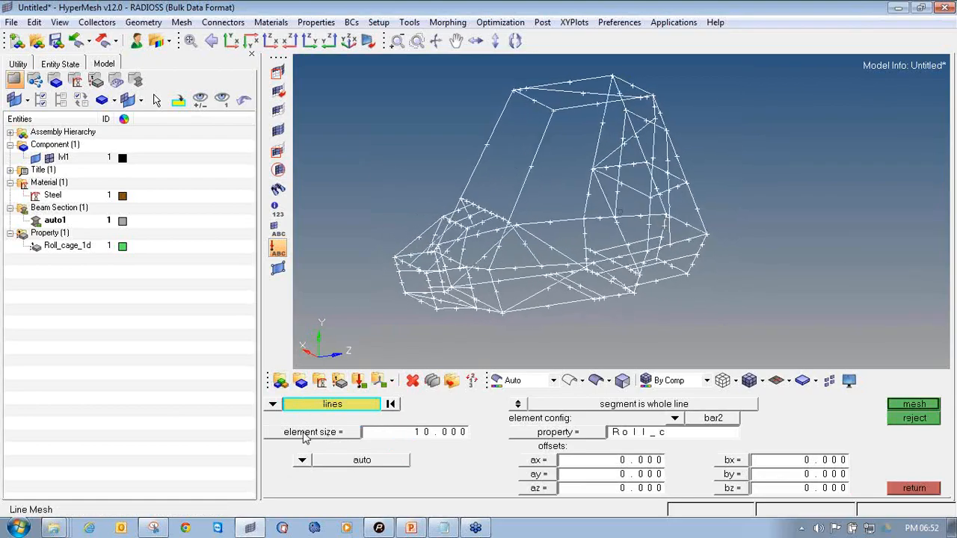
left_click(403, 435)
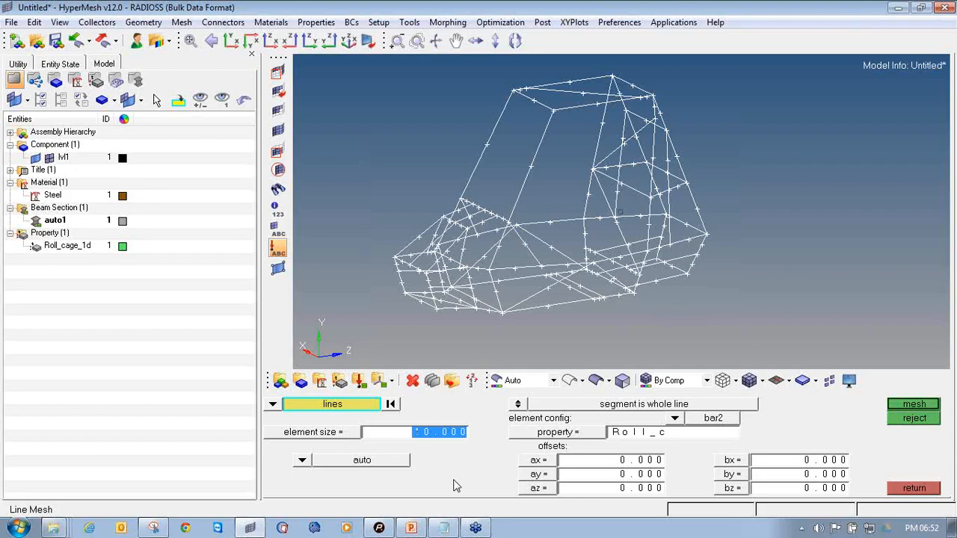
type("5")
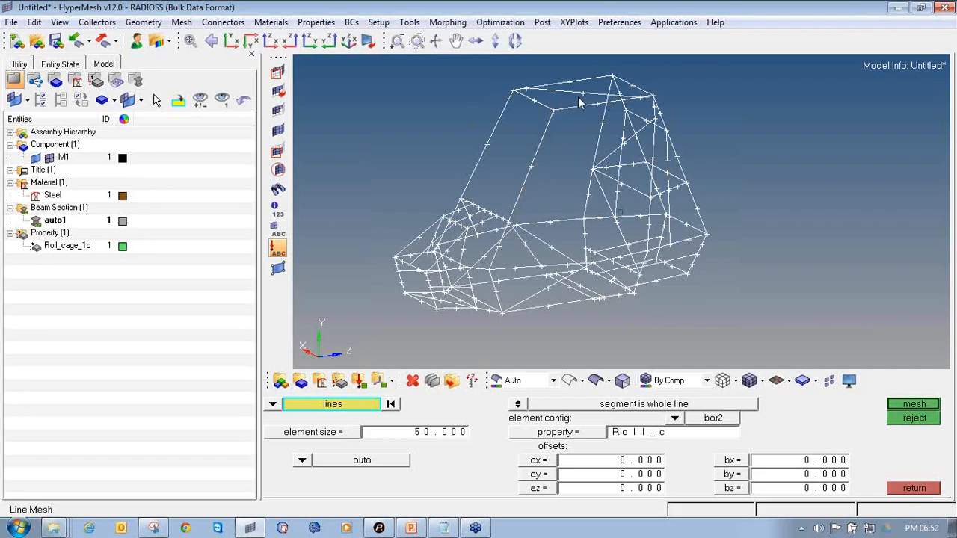
Choose bar2 elements with property Roll_cage_1d and mesh the lines
left_click(676, 419)
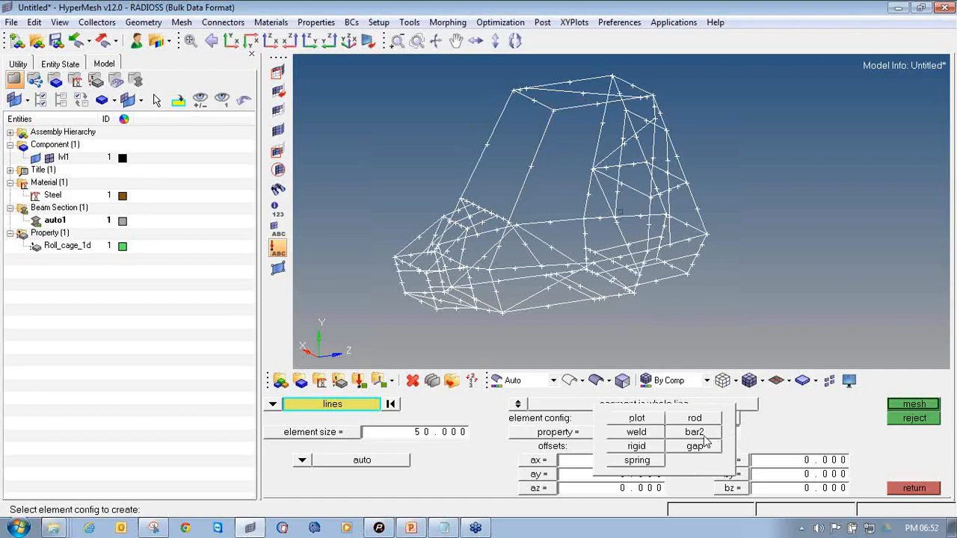
left_click(695, 432)
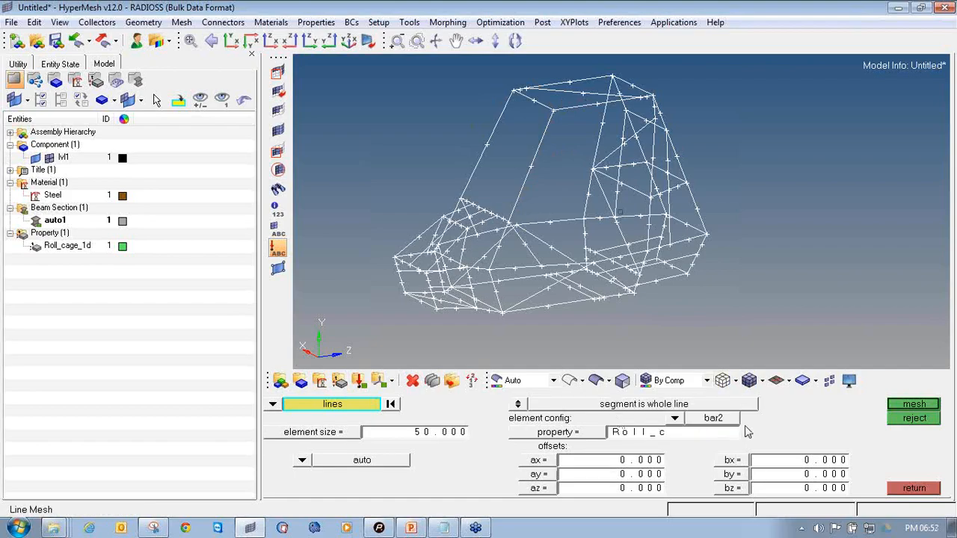
left_click(566, 434)
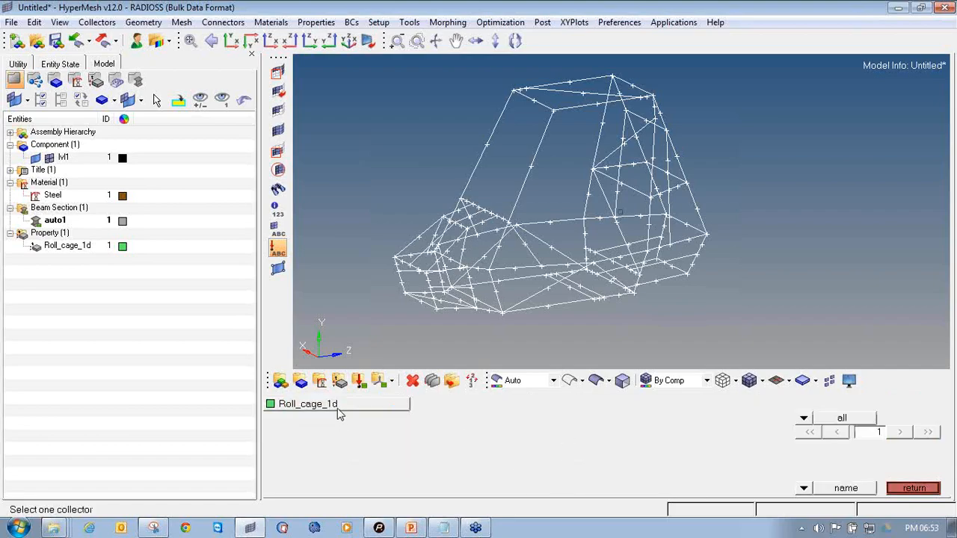
left_click(336, 408)
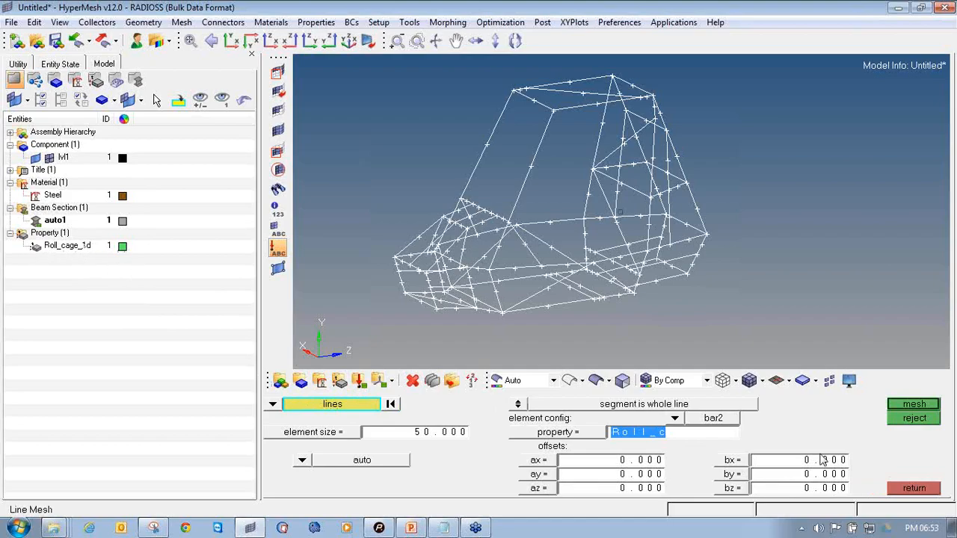
left_click(914, 405)
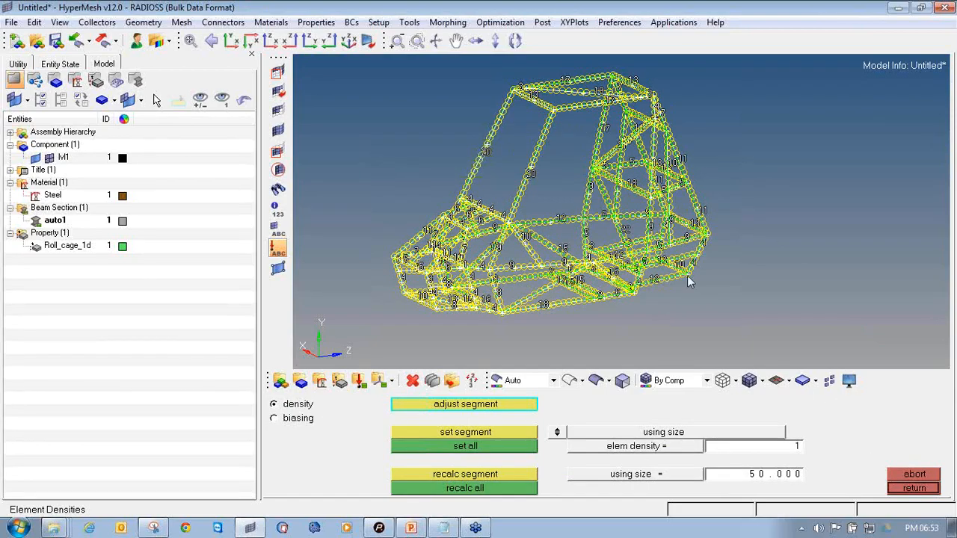
left_click(928, 489)
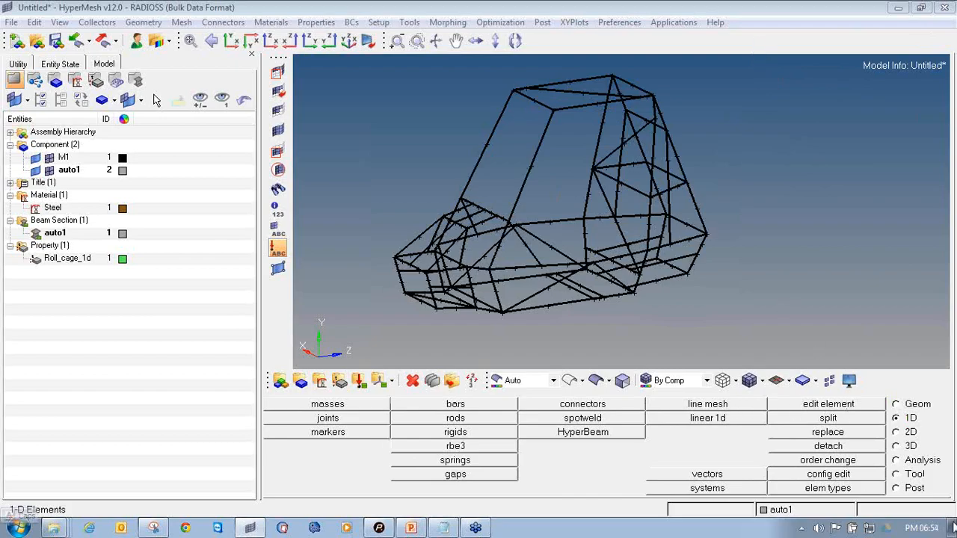
Delete the extra auto1 component from the model browser
left_click_drag(693, 227, 636, 224, "ctrl")
left_click(68, 169)
right_click(68, 171)
left_click(105, 243)
left_click(193, 314)
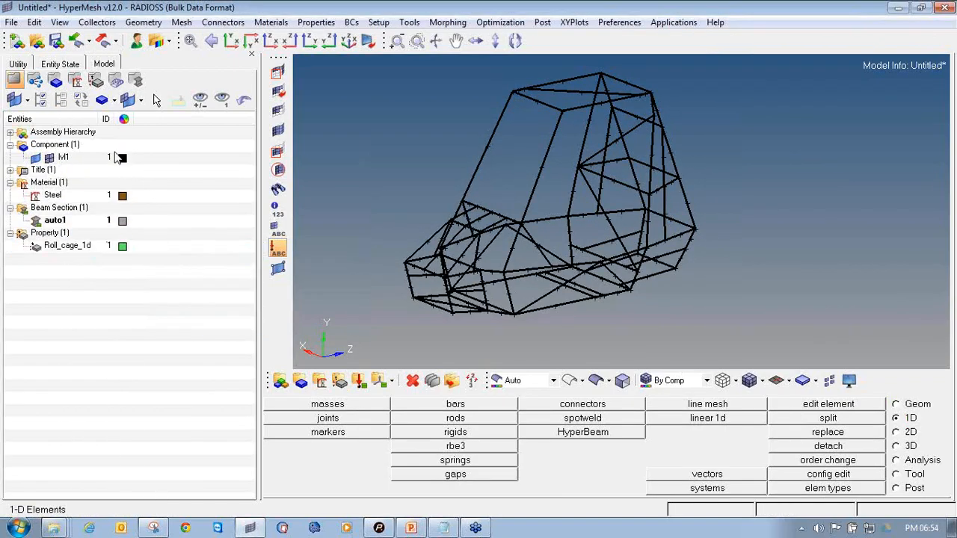
Change the lvl1 component's colour to red
left_click(123, 159)
left_click(118, 119)
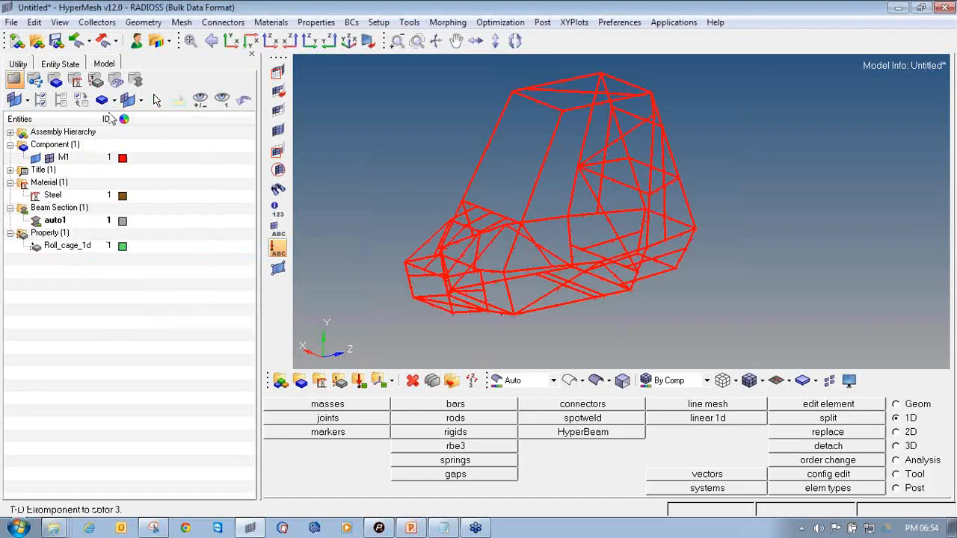
left_click_drag(687, 244, 598, 238, "ctrl")
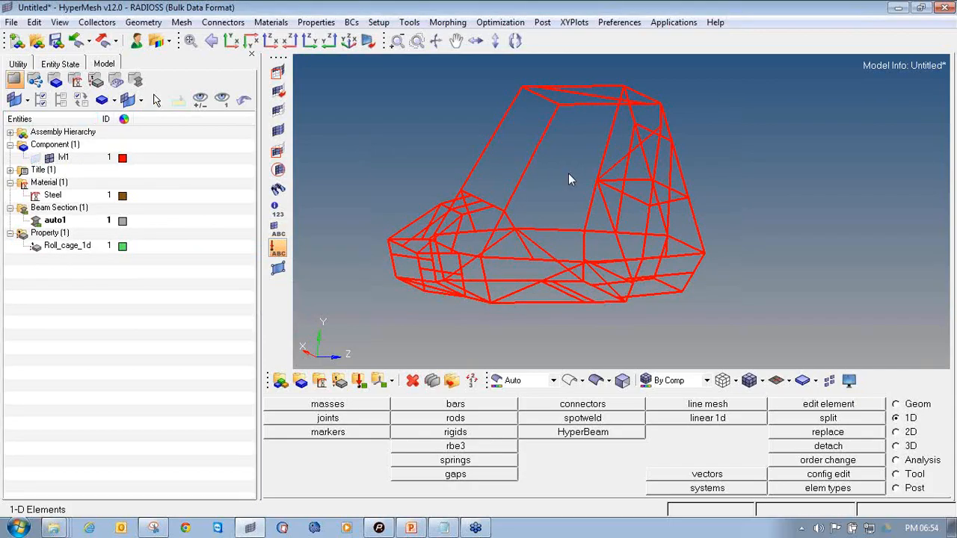
Switch the beam elements to 3D element representation and examine the rendered tubes
left_click(789, 381)
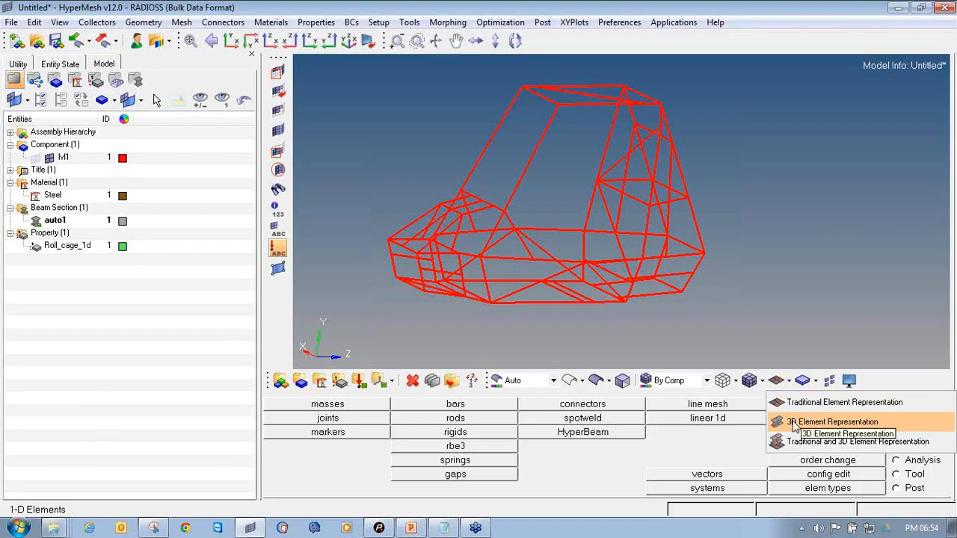
left_click(794, 424)
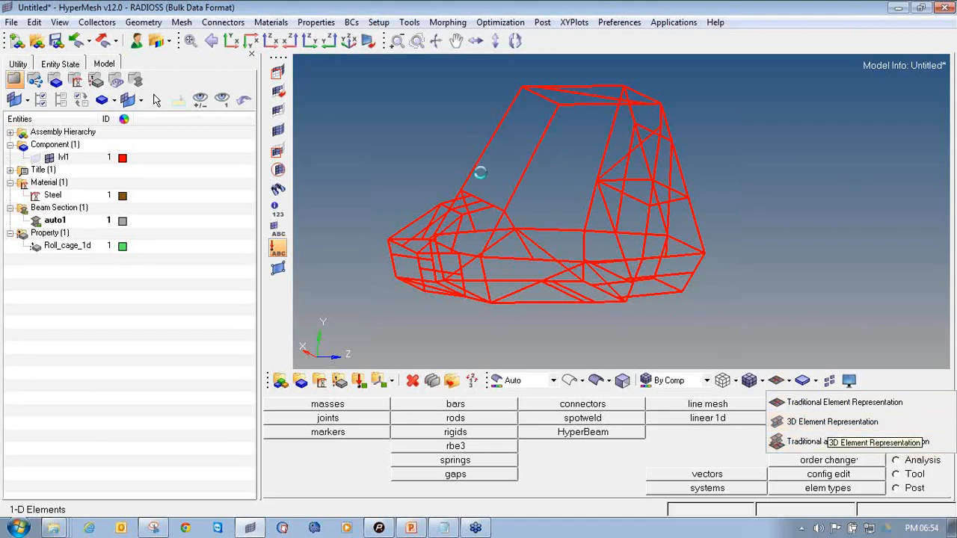
mouse_move(519, 180)
left_mouse_down("ctrl")
mouse_move(516, 219)
mouse_move(609, 256)
left_mouse_up("ctrl")
scroll(498, 175, "up", 3, "ctrl")
scroll(498, 176, "down", 4, "ctrl")
left_click_drag(549, 232, 428, 220, "ctrl")
scroll(427, 219, "up", 3, "ctrl")
scroll(427, 219, "up", 2, "ctrl")
left_click_drag(462, 260, 584, 273, "ctrl")
scroll(584, 273, "down", 3, "ctrl")
right_click_drag(768, 295, 687, 293, "ctrl")
scroll(611, 123, "up", 3, "ctrl")
left_click_drag(619, 160, 377, 206, "ctrl")
right_click_drag(378, 205, 424, 169, "ctrl")
scroll(425, 169, "down", 3, "ctrl")
left_click_drag(393, 173, 459, 146, "ctrl")
right_click_drag(460, 146, 694, 154, "ctrl")
scroll(695, 155, "up", 4, "ctrl")
scroll(632, 148, "down", 1, "ctrl")
right_click_drag(632, 148, 543, 158, "ctrl")
Mask everything except one beam element to examine its tube cross-section
left_click(278, 74)
scroll(556, 173, "up", 6, "ctrl")
left_click(590, 171)
left_click(836, 404)
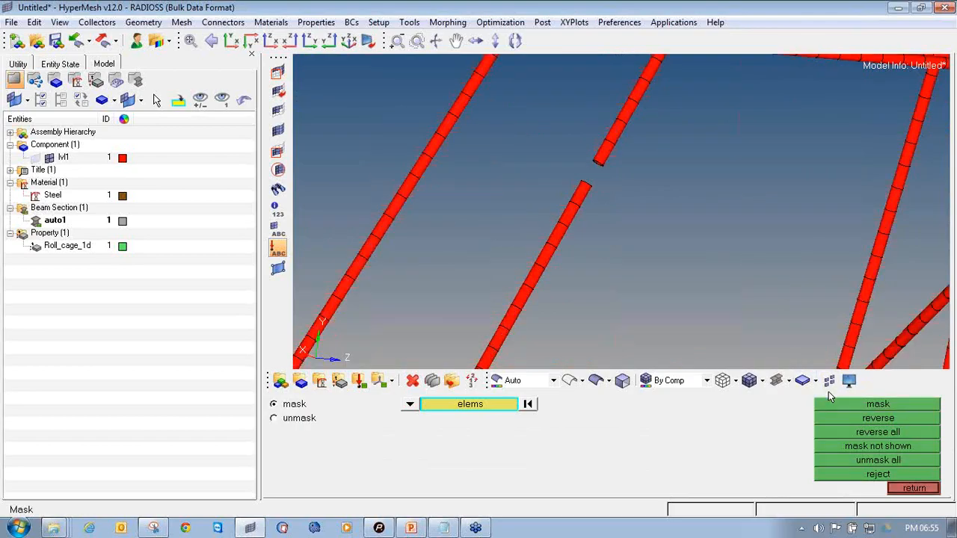
left_click(847, 418)
left_click_drag(611, 166, 623, 152, "ctrl")
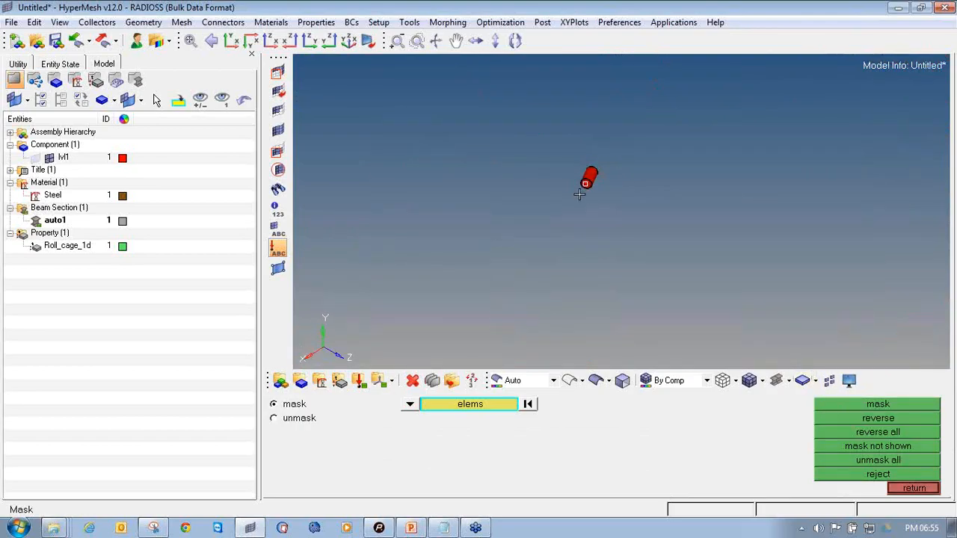
scroll(591, 154, "up", 5, "ctrl")
scroll(652, 186, "up", 2, "ctrl")
left_click_drag(666, 229, 582, 245, "ctrl")
scroll(582, 246, "down", 5, "ctrl")
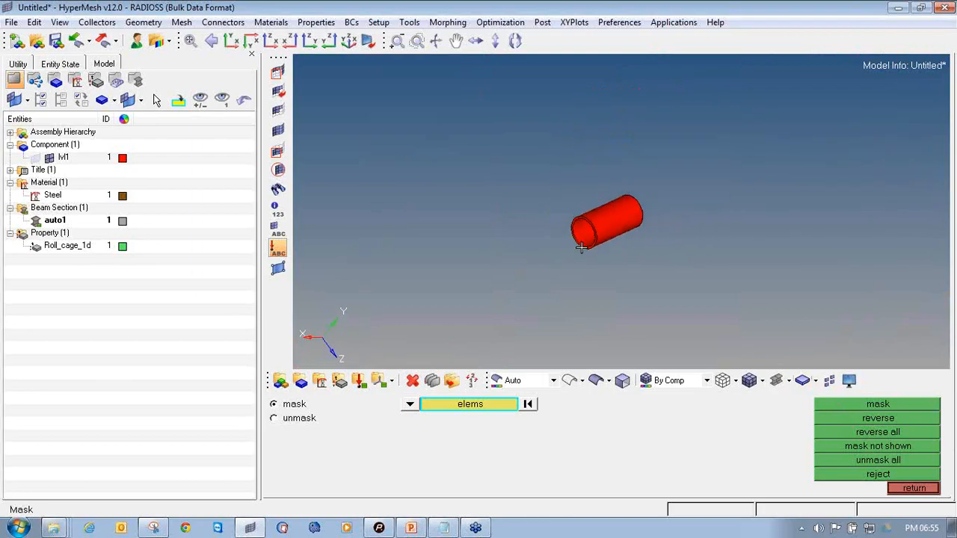
scroll(582, 247, "down", 1, "ctrl")
Unmask all elements and fit the whole roll cage in view
left_click(275, 131)
key("f")
left_click_drag(514, 199, 647, 250, "ctrl")
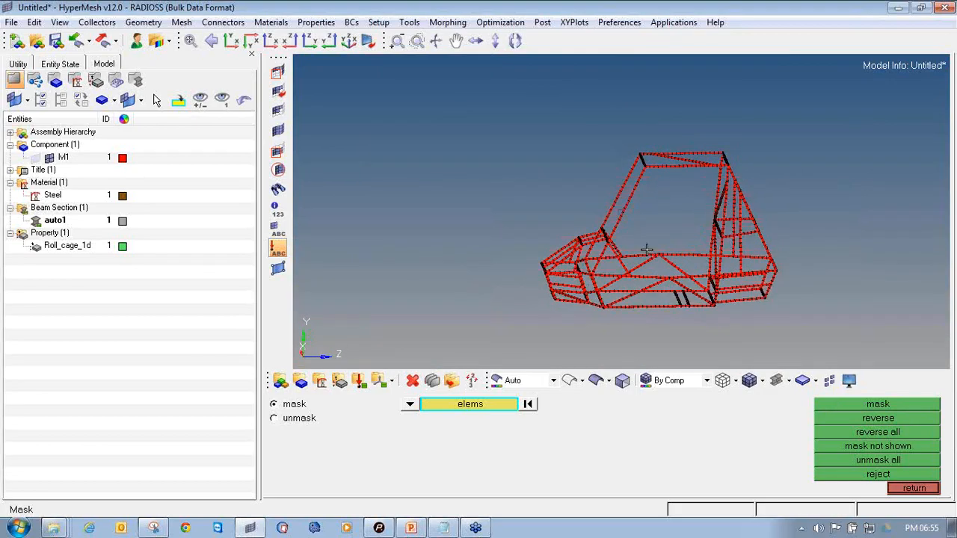
Create a load collector named SPC with a blue colour
left_click(909, 489)
left_click_drag(716, 267, 664, 234, "ctrl")
left_click_drag(613, 199, 583, 181, "ctrl")
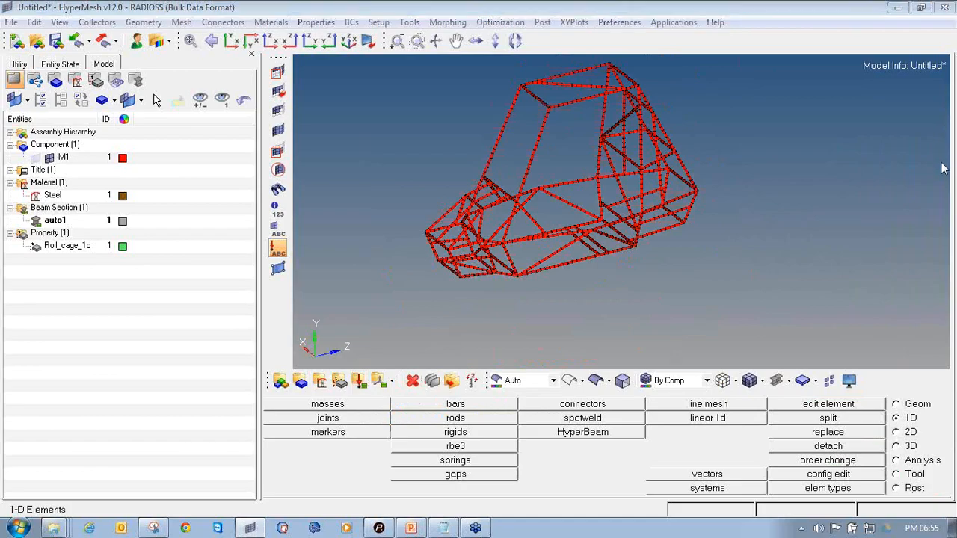
mouse_move(359, 370)
left_mouse_down()
mouse_move(346, 389)
mouse_move(378, 394)
mouse_move(372, 369)
left_mouse_up()
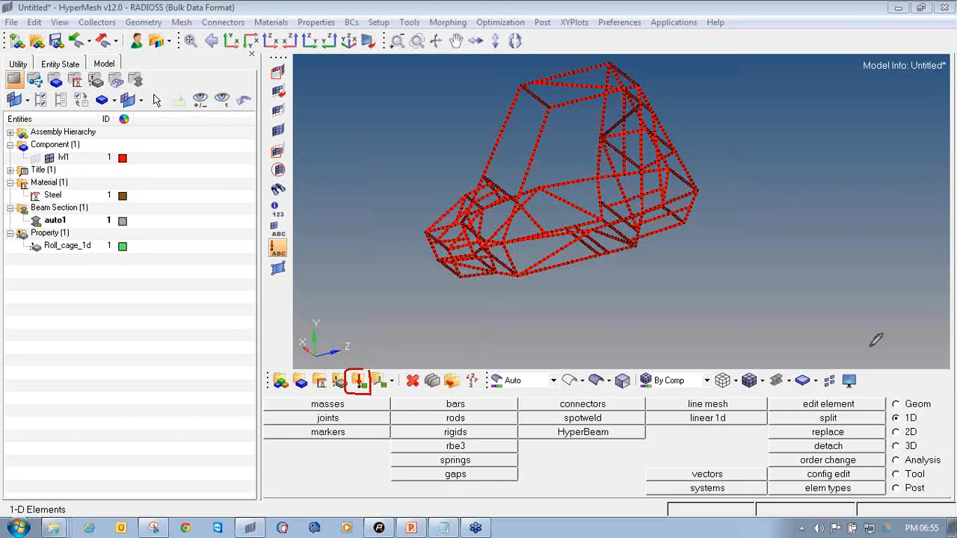
left_click(359, 380)
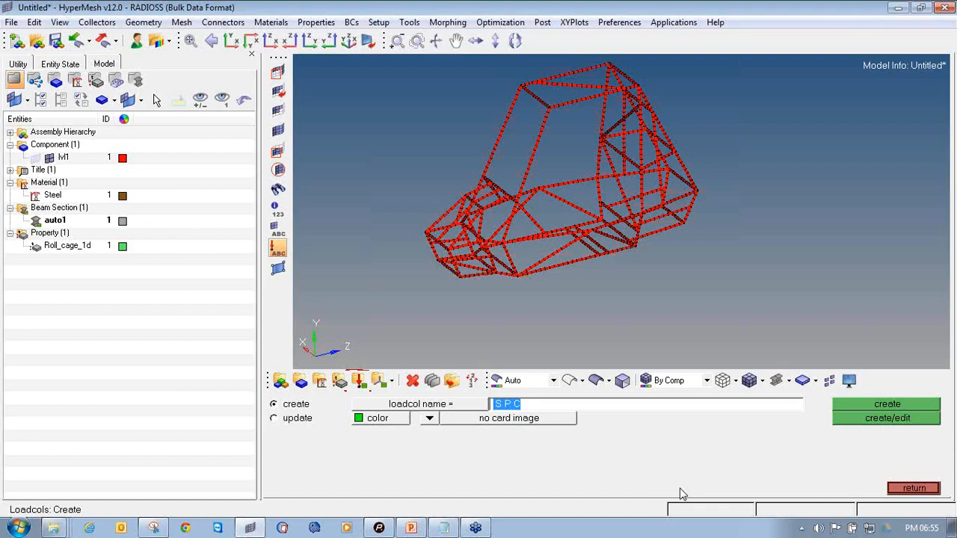
type("S")
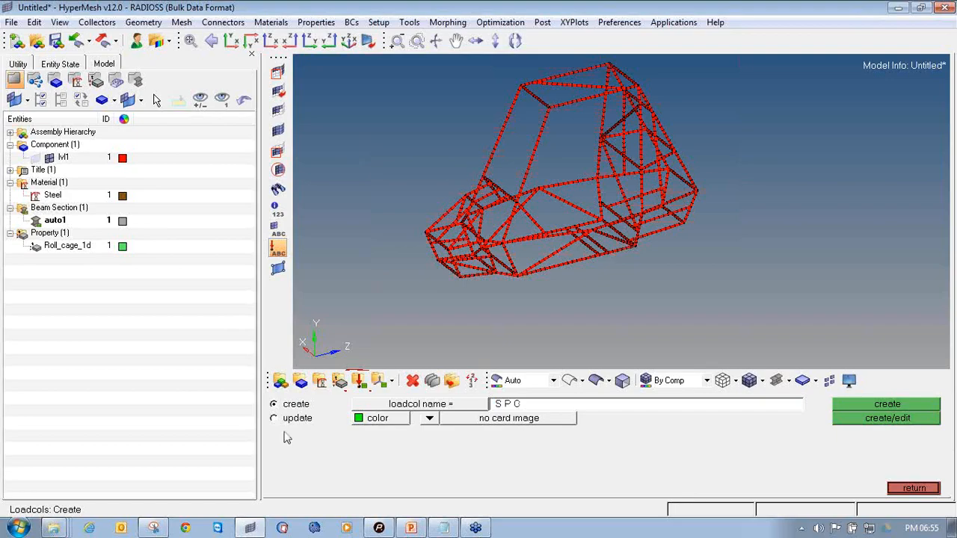
left_click(379, 420)
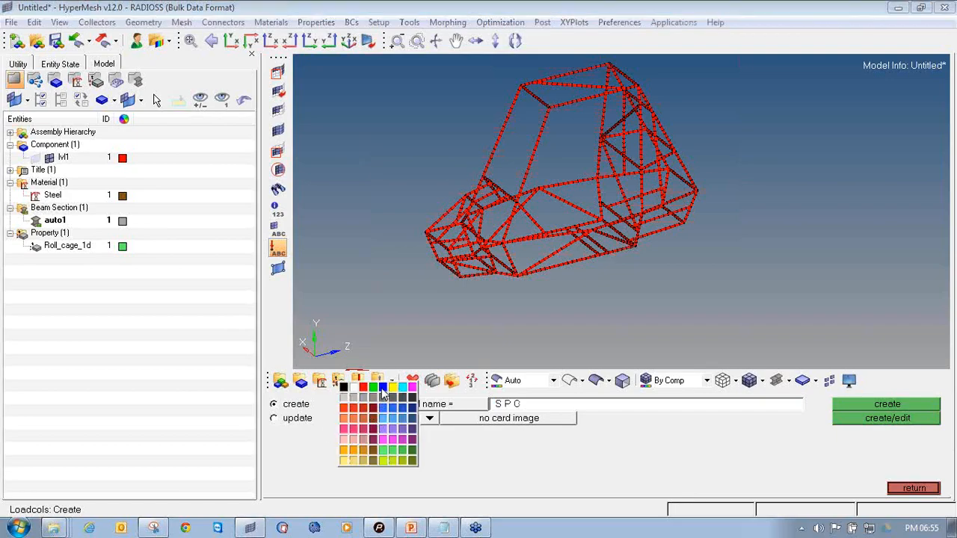
left_click(382, 387)
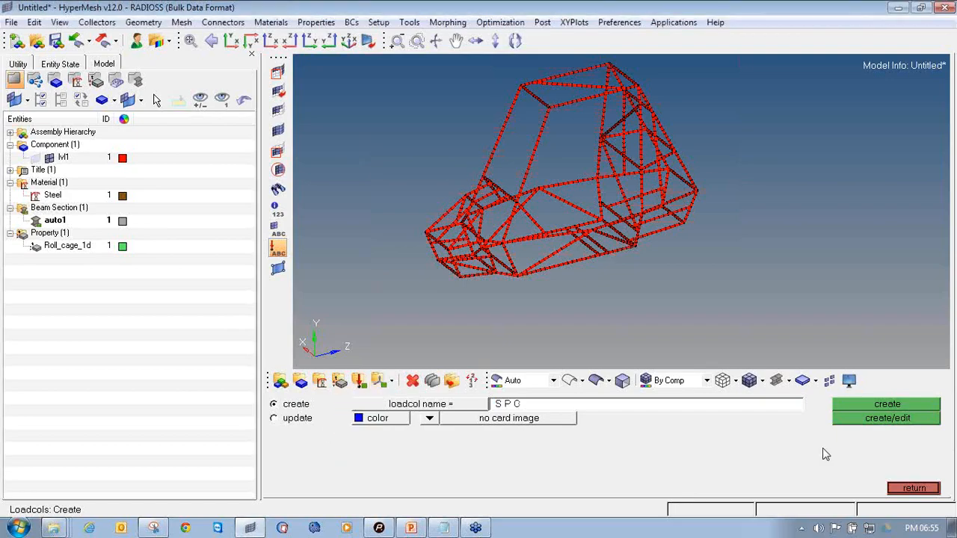
left_click(925, 408)
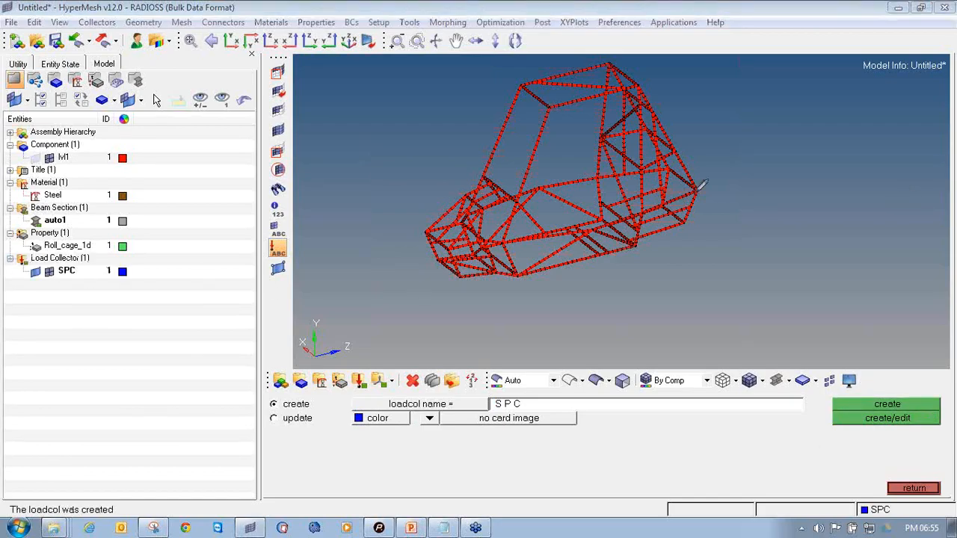
Switch the beam elements back to 1D line representation
mouse_move(1, 290)
left_mouse_down()
mouse_move(149, 274)
mouse_move(66, 238)
mouse_move(9, 251)
mouse_move(105, 286)
left_mouse_up()
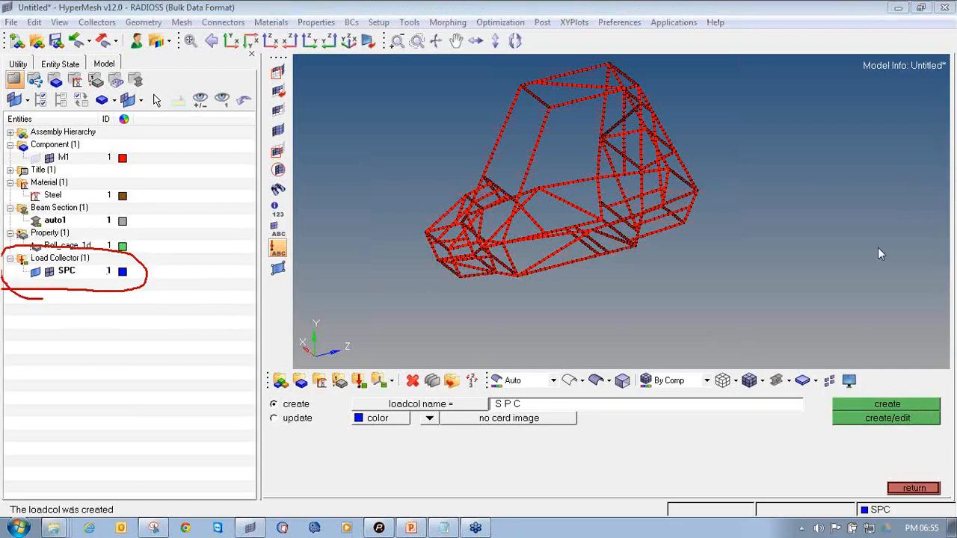
left_click(913, 490)
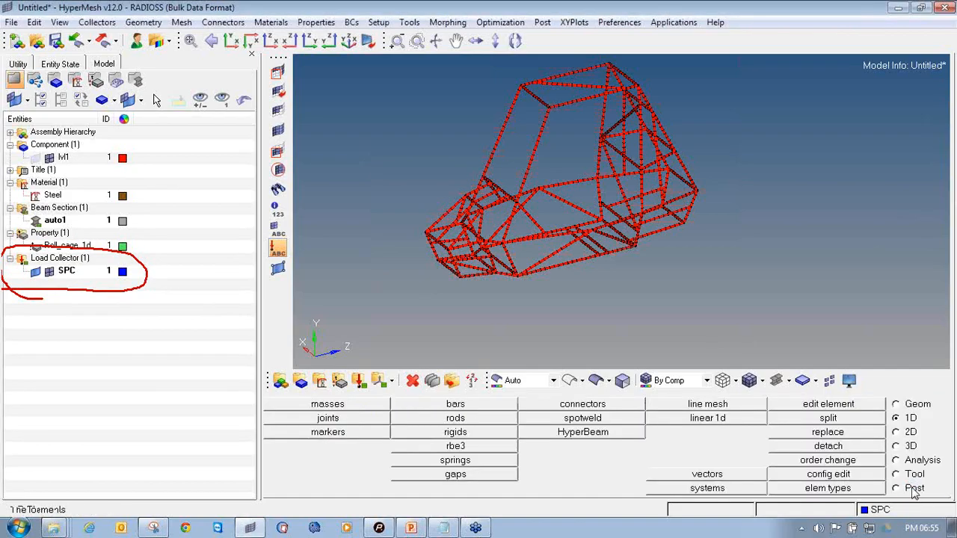
left_click(791, 381)
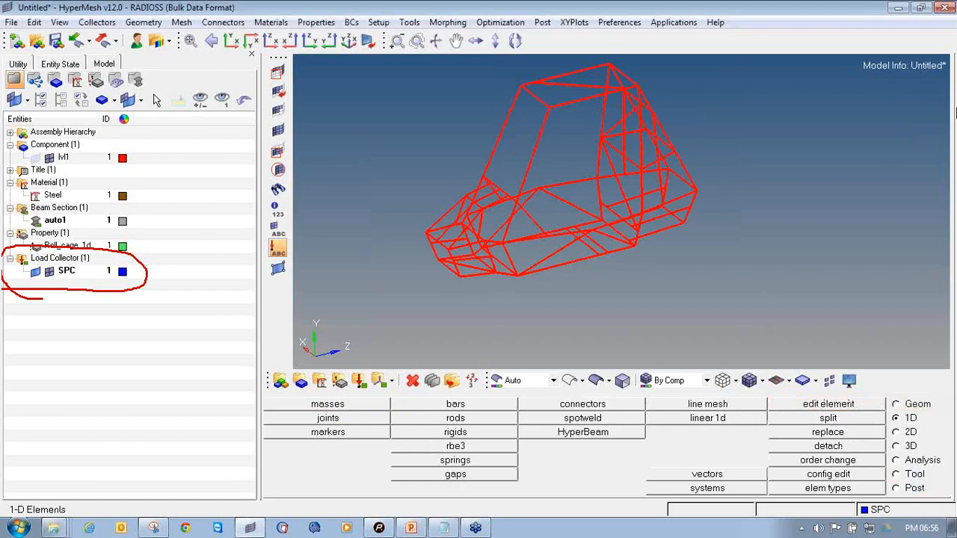
left_click(945, 40)
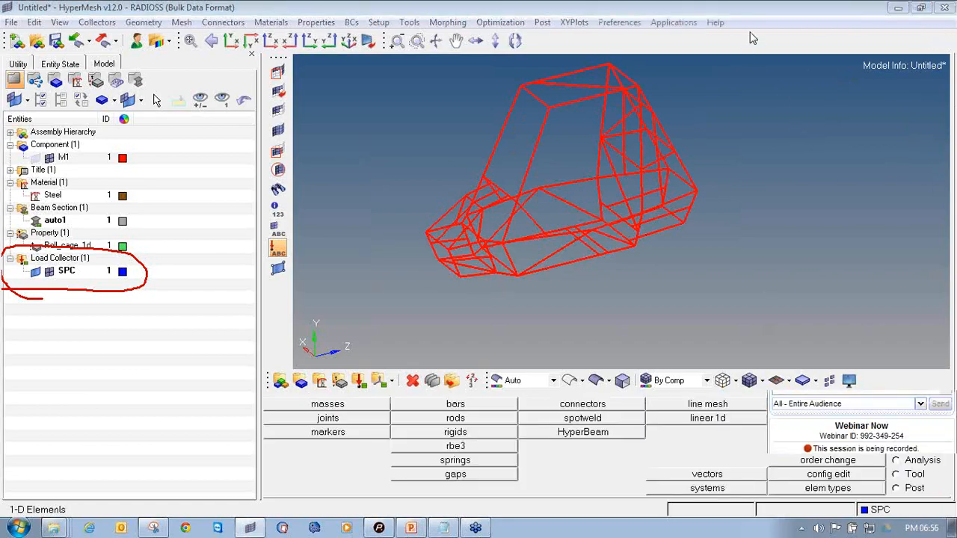
Open the Constraints panel for nodes with dof1, dof2 and dof3 fixed
left_click(910, 462)
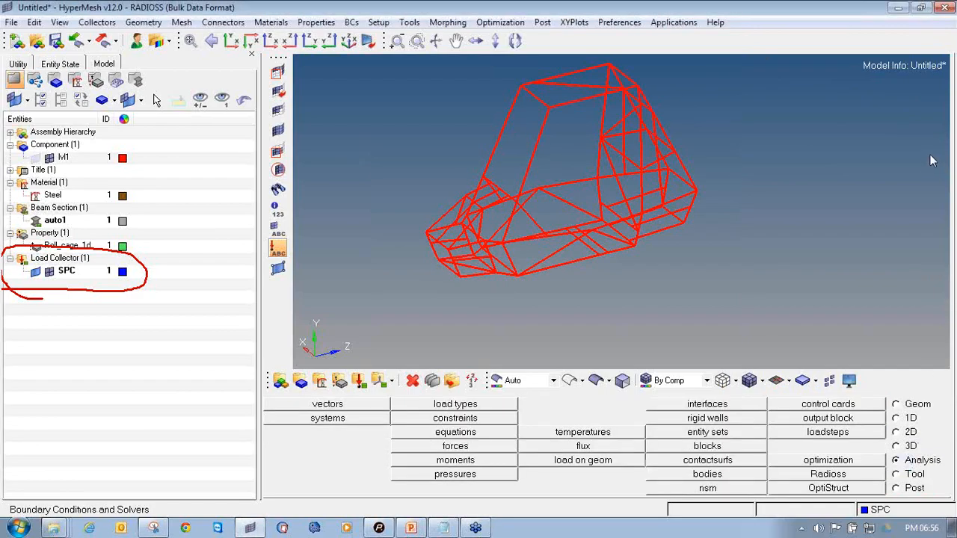
mouse_move(905, 446)
left_mouse_down()
mouse_move(897, 469)
mouse_move(945, 463)
mouse_move(931, 447)
mouse_move(907, 450)
left_mouse_up()
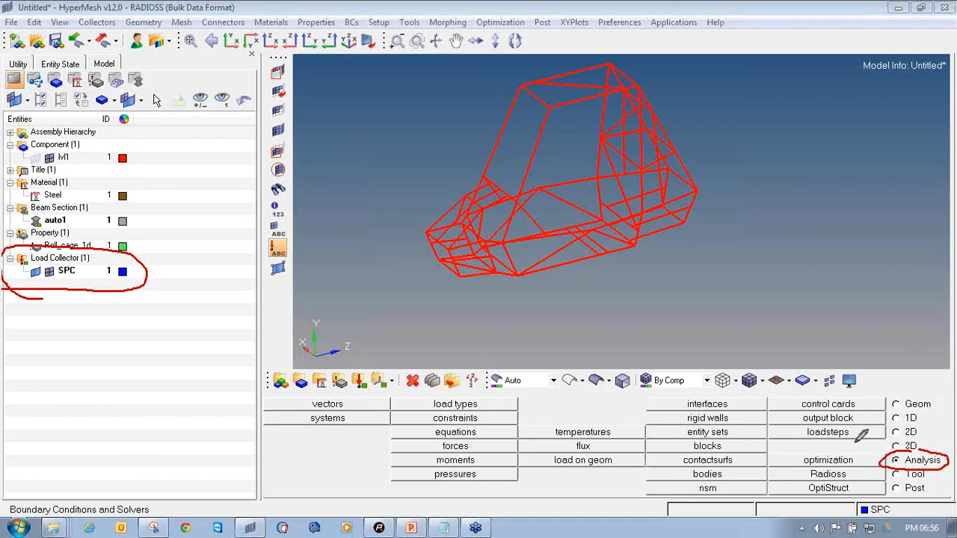
mouse_move(430, 408)
left_mouse_down()
mouse_move(408, 408)
mouse_move(463, 425)
mouse_move(494, 404)
mouse_move(432, 405)
left_mouse_up()
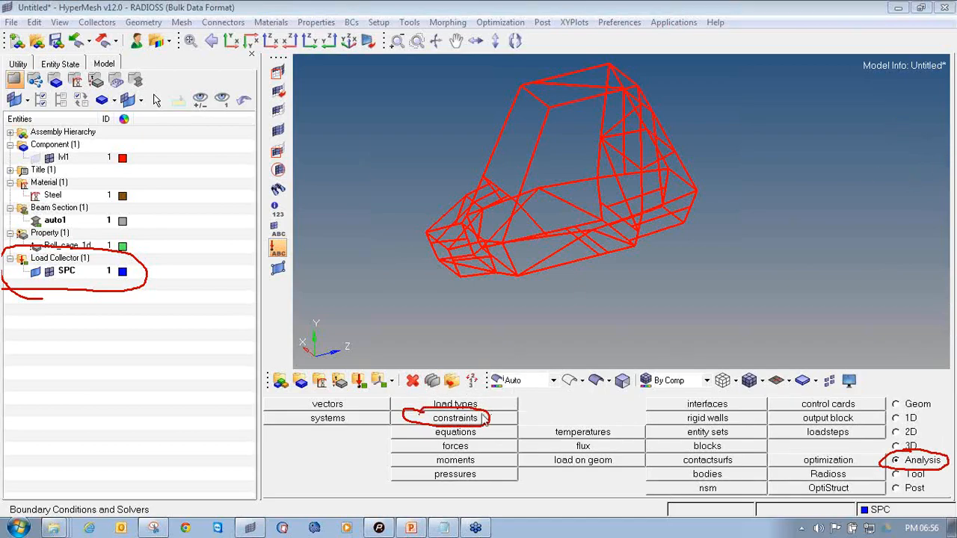
left_click(456, 419)
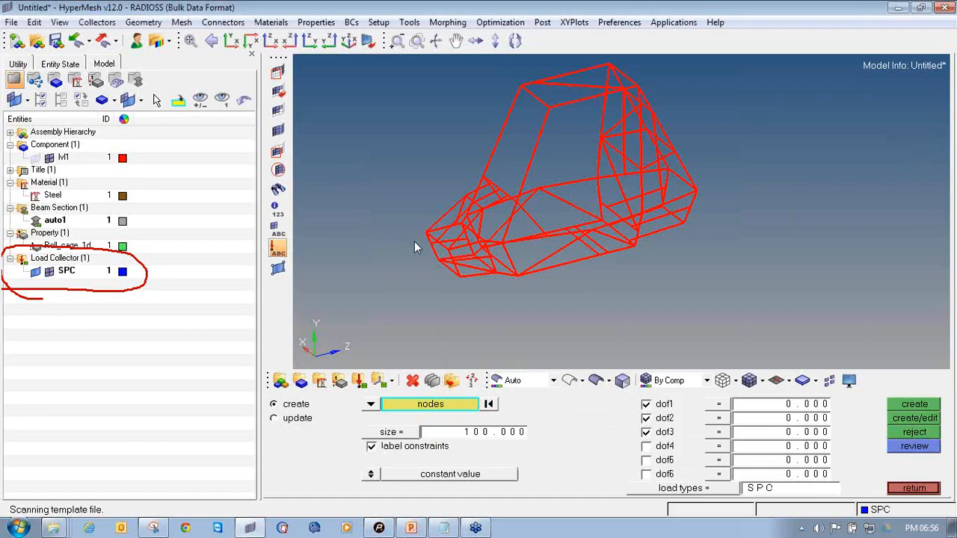
right_click_drag(411, 269, 465, 269, "ctrl")
scroll(487, 253, "up", 5)
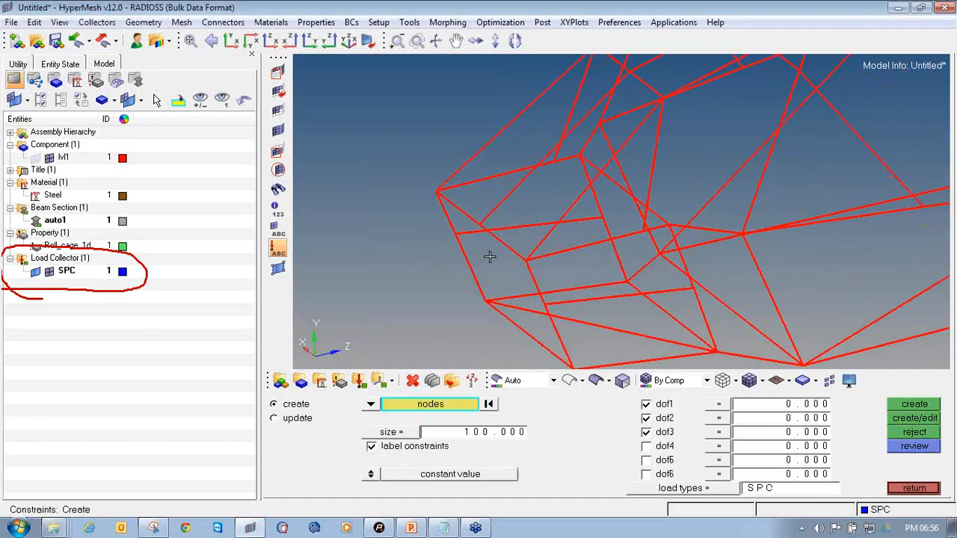
Switch to PowerPoint to check the reference slide of constrained nodes, then return to HyperMesh
left_click(410, 528)
left_click(80, 286)
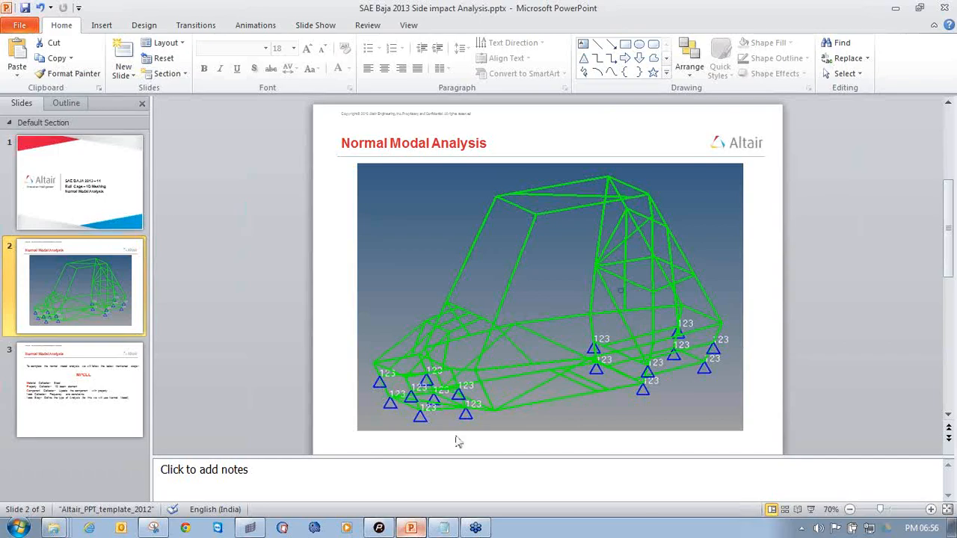
left_click(250, 528)
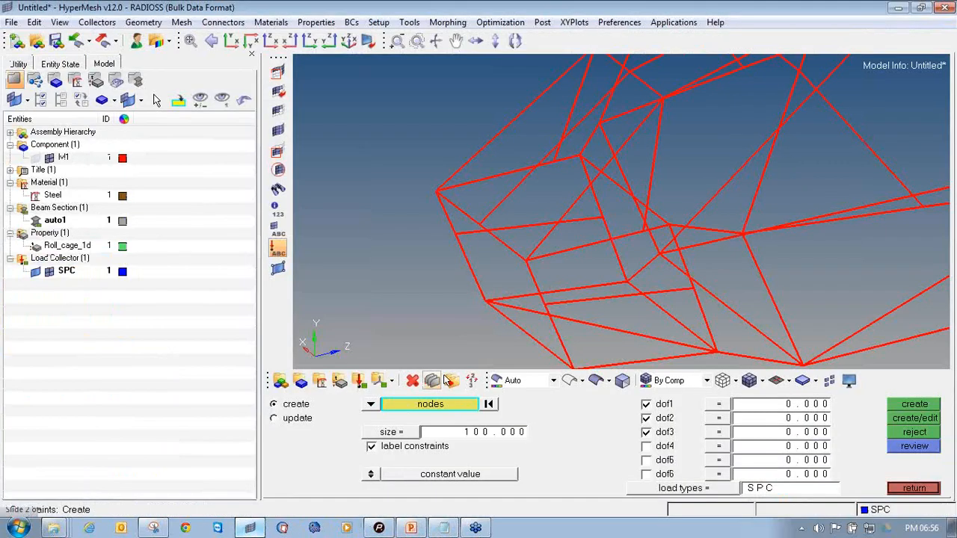
Select the lower front chassis nodes of the roll cage for constraining
scroll(535, 252, "up", 5, "ctrl")
right_click_drag(519, 258, 479, 173, "ctrl")
scroll(479, 172, "down", 4, "ctrl")
left_click_drag(480, 162, 523, 233, "ctrl")
scroll(480, 161, "up", 2, "ctrl")
left_click(514, 173)
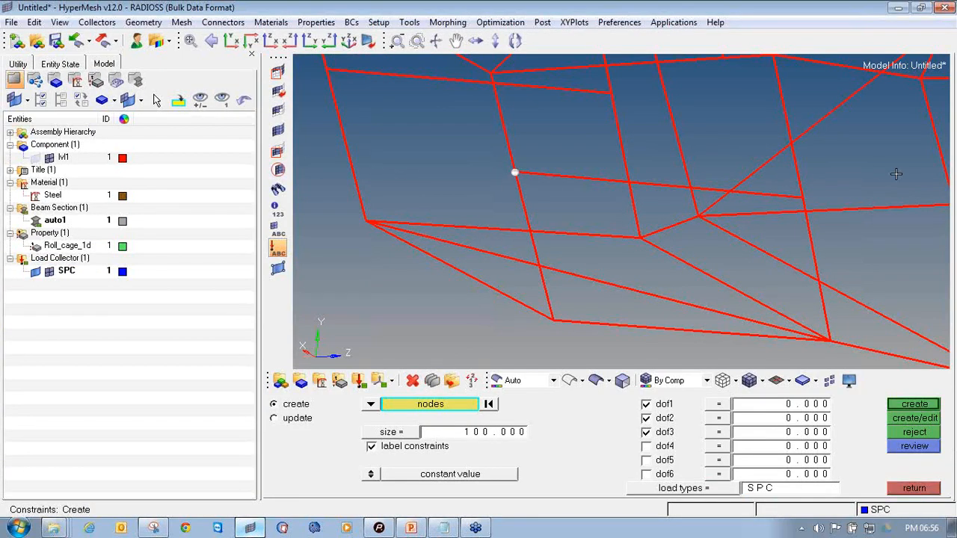
left_click(824, 339)
left_click(553, 321)
left_click(366, 221)
left_click(638, 237)
right_click_drag(561, 123, 580, 201, "ctrl")
left_click(629, 168)
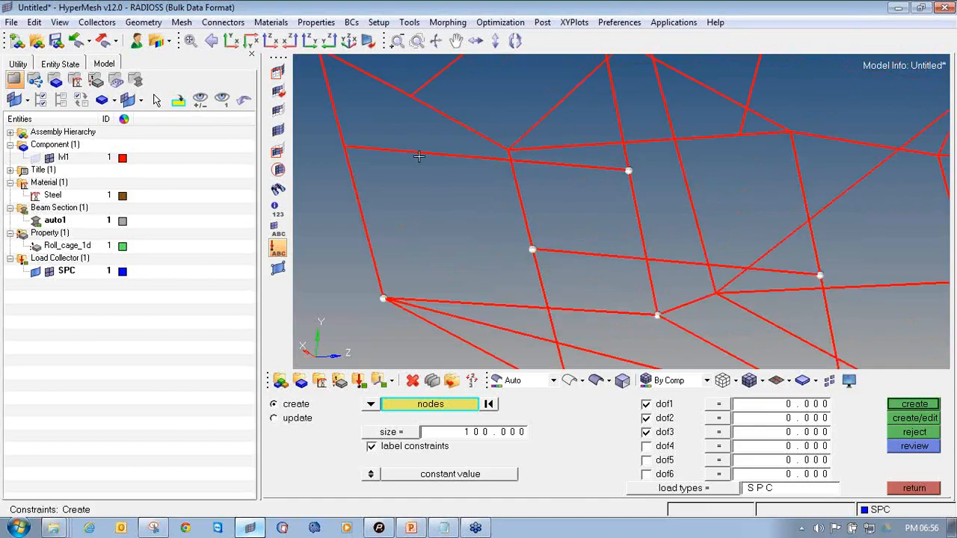
left_click(343, 148)
Select the lower rear chassis nodes and create the dof1–dof3 constraints on all picked nodes
scroll(343, 146, "down", 5, "ctrl")
mouse_move(451, 231)
left_mouse_down("ctrl")
mouse_move(399, 239)
mouse_move(440, 225)
mouse_move(401, 229)
mouse_move(601, 241)
left_mouse_up("ctrl")
right_click_drag(600, 241, 553, 266, "ctrl")
left_click_drag(553, 266, 662, 211, "ctrl")
scroll(643, 232, "up", 5, "ctrl")
left_click(605, 267)
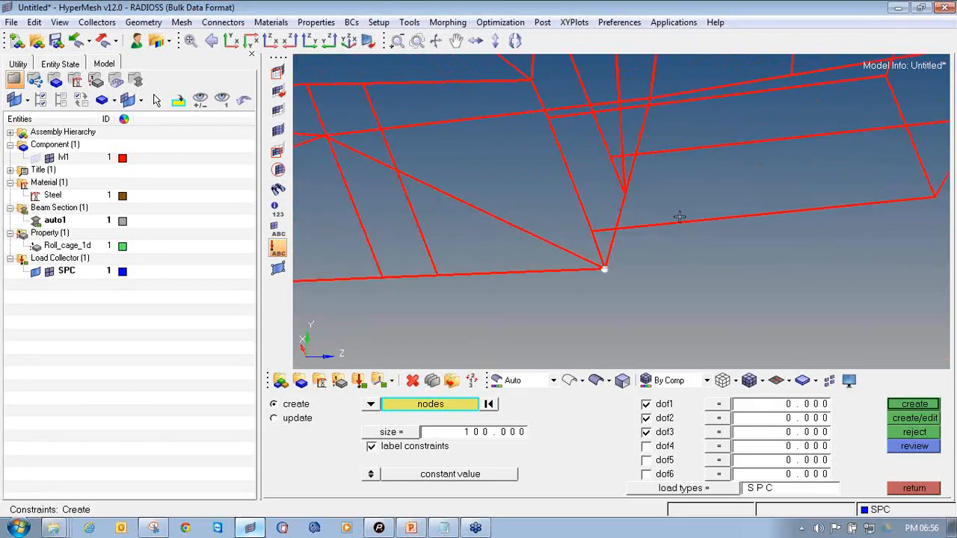
left_click(623, 192)
left_click_drag(533, 151, 613, 269, "ctrl")
right_click_drag(613, 269, 630, 285, "ctrl")
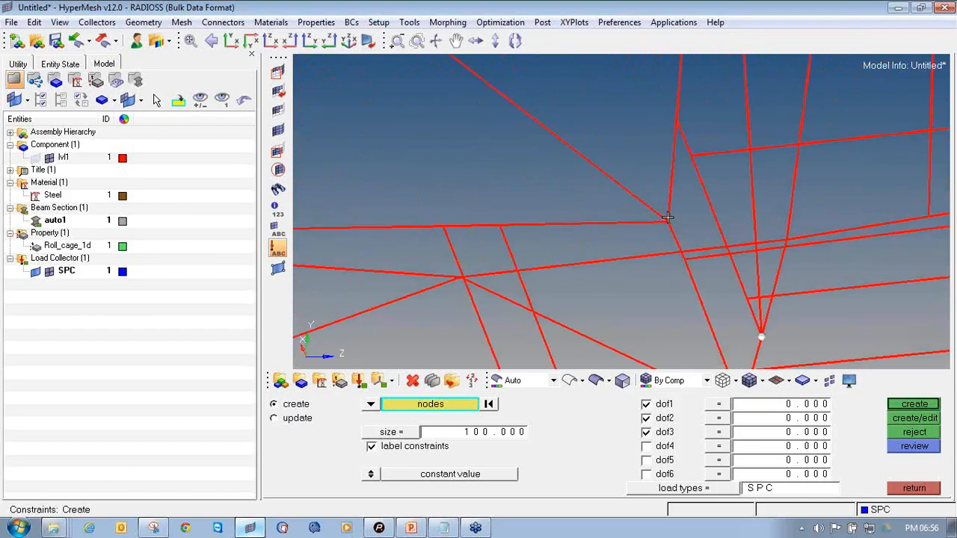
left_click_drag(736, 180, 814, 200, "ctrl")
right_click_drag(893, 154, 816, 212, "ctrl")
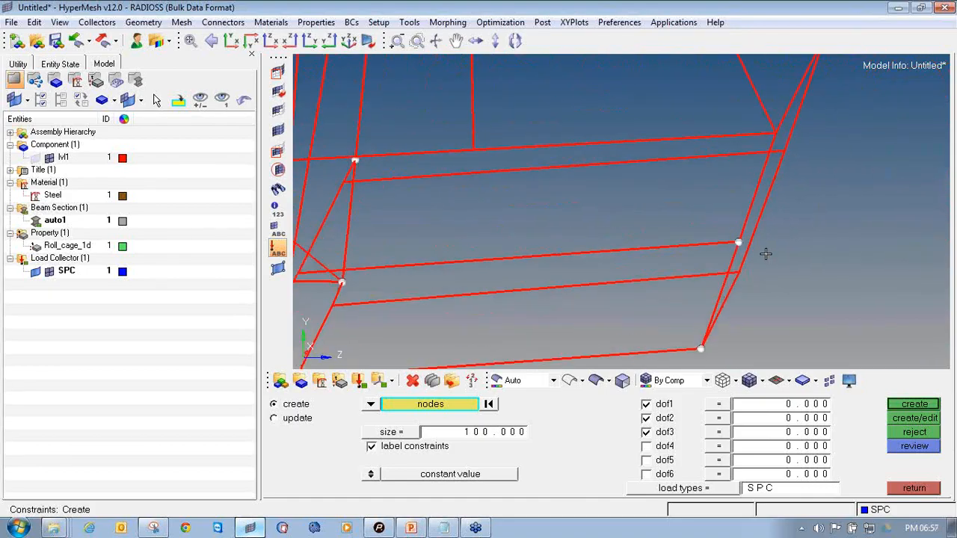
scroll(800, 259, "up", 3)
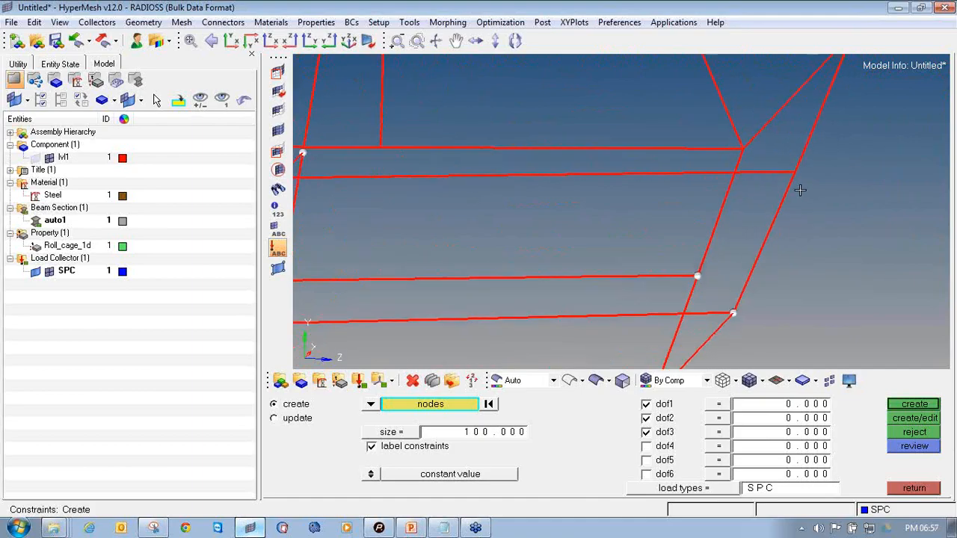
scroll(802, 187, "up", 1)
scroll(803, 187, "down", 5)
left_click_drag(820, 254, 611, 267, "ctrl")
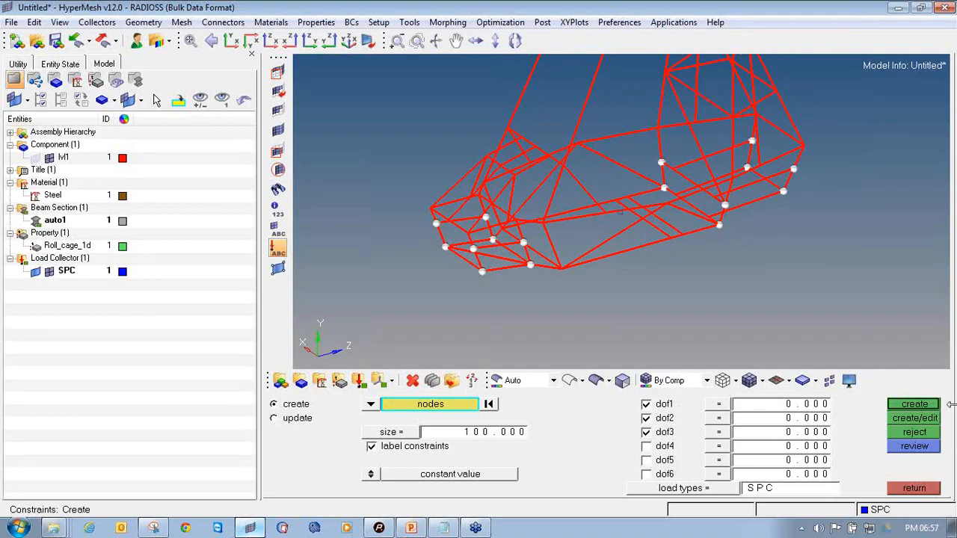
left_click(914, 406)
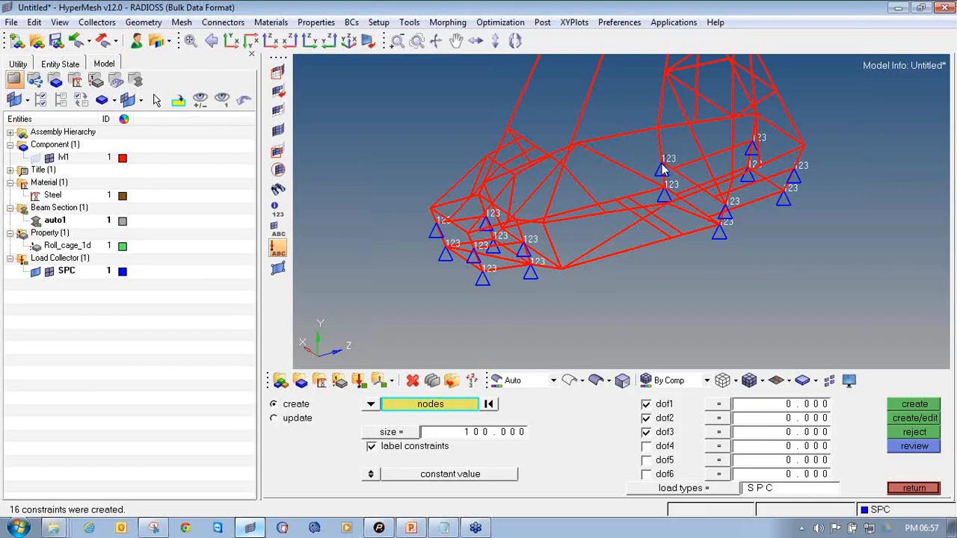
Create a load collector named Frequency with the EIGRL card image and a dark red colour
left_click(909, 490)
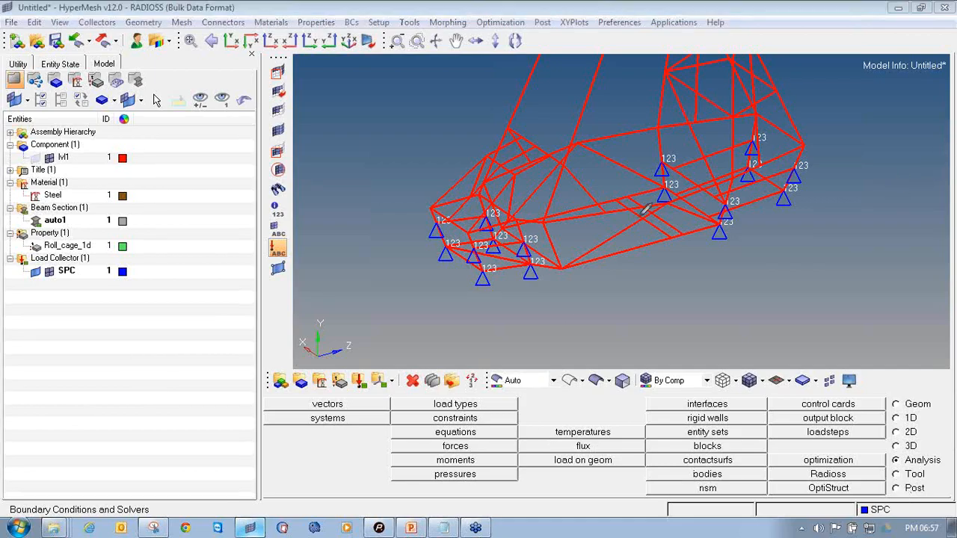
mouse_move(357, 372)
left_mouse_down()
mouse_move(345, 380)
mouse_move(363, 392)
mouse_move(374, 377)
mouse_move(365, 372)
left_mouse_up()
scroll(593, 177, "down", 5)
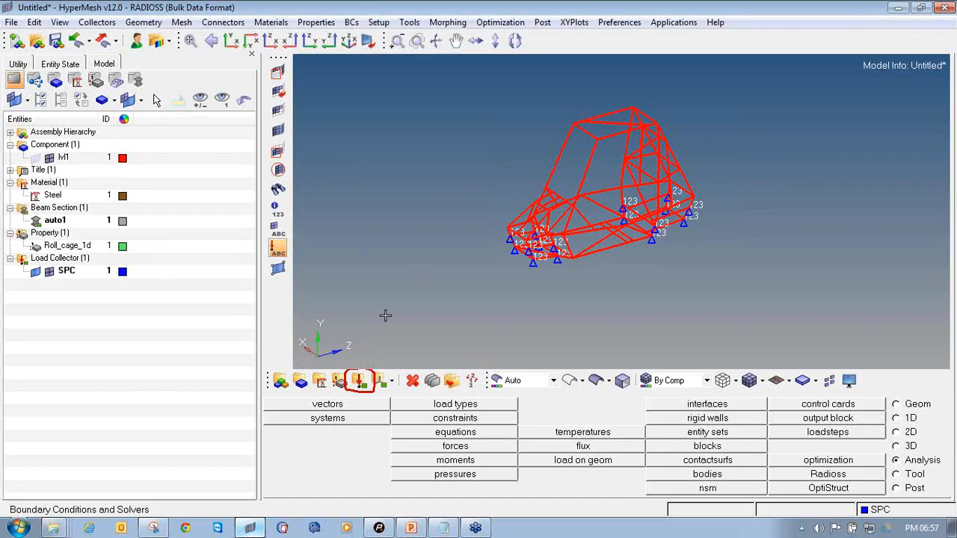
left_click(359, 382)
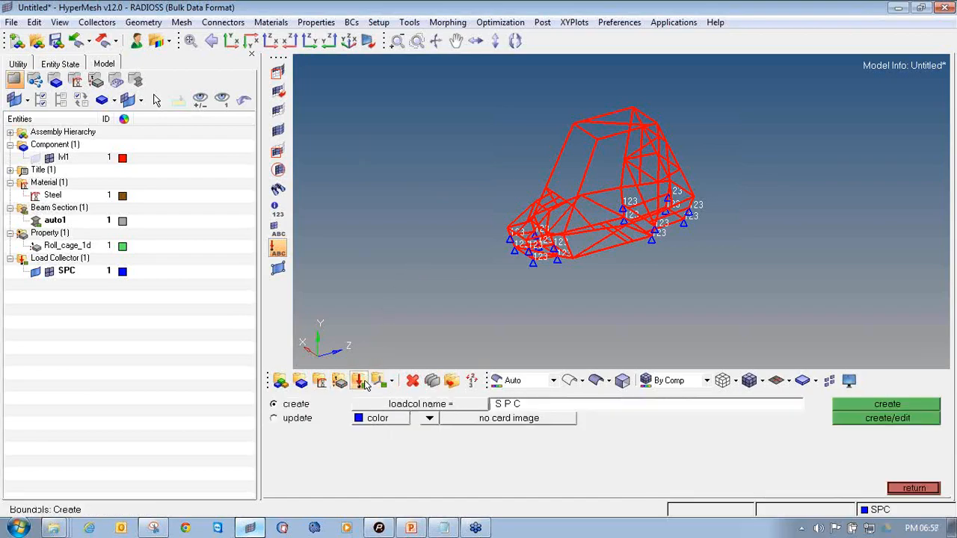
left_click(514, 405)
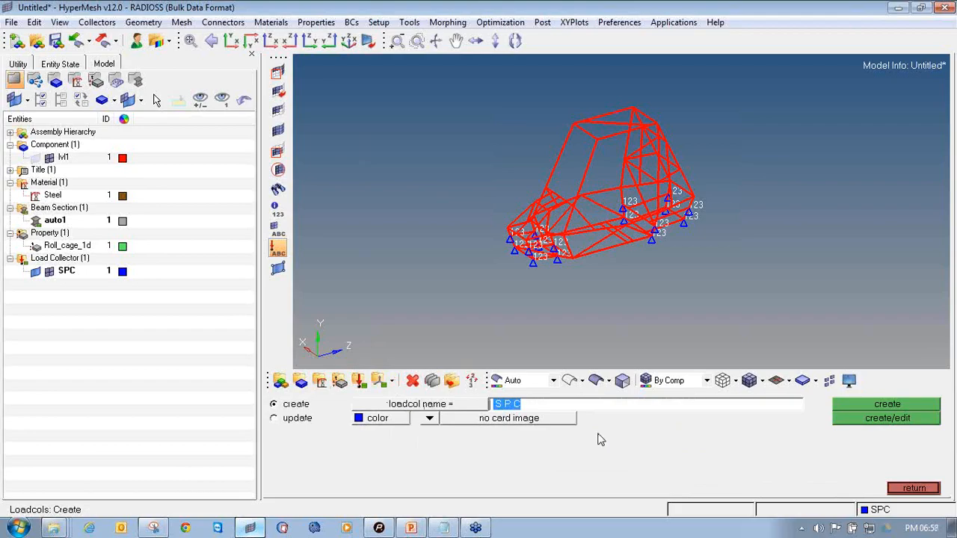
type("Frequency")
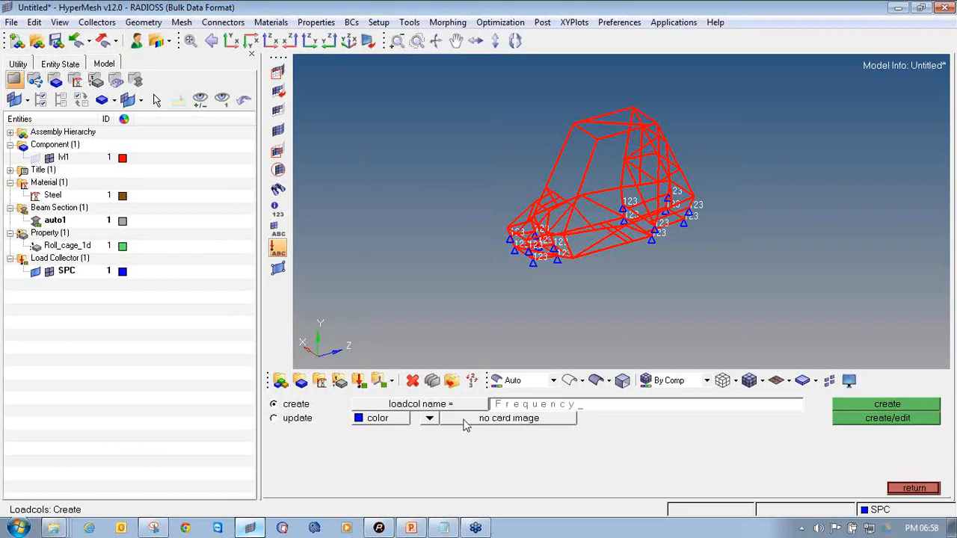
left_click(431, 418)
left_click(453, 419)
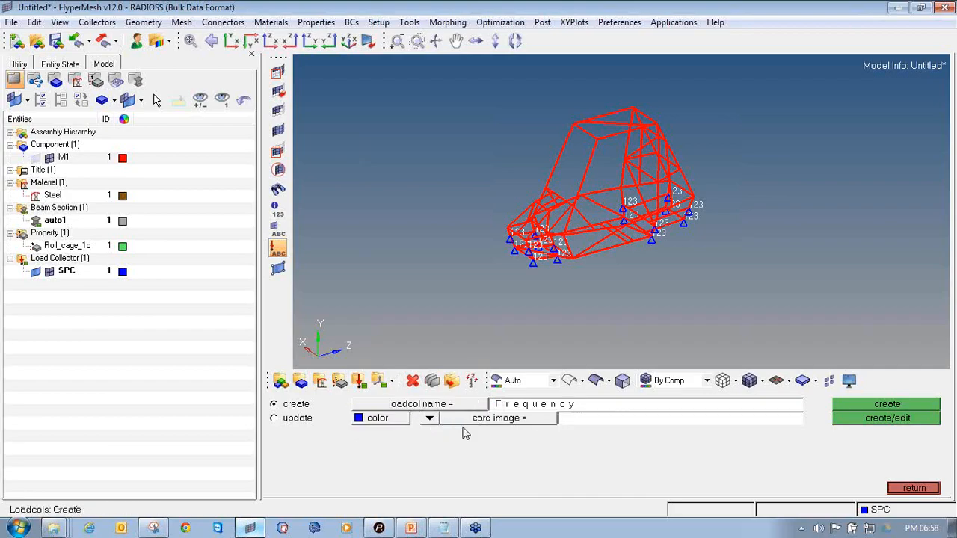
left_click(429, 420)
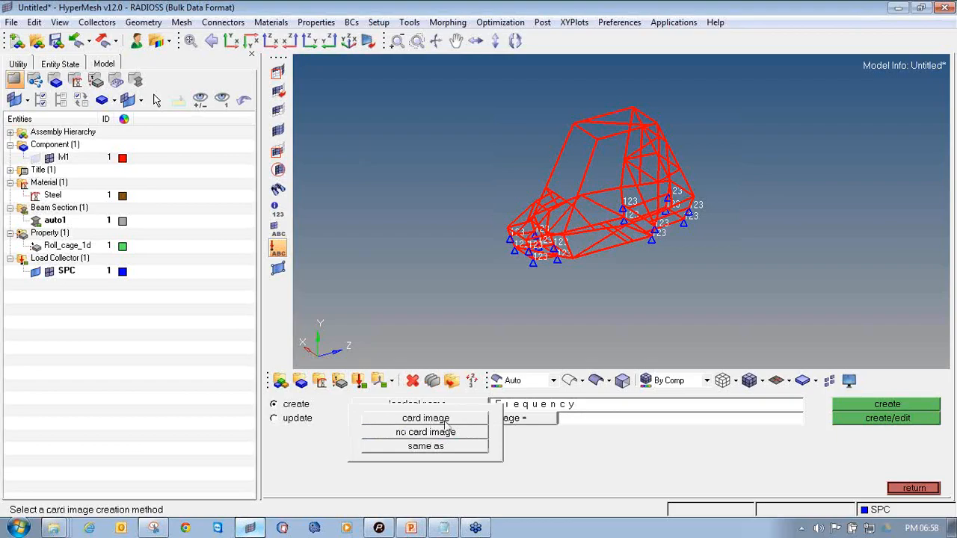
left_click(459, 421)
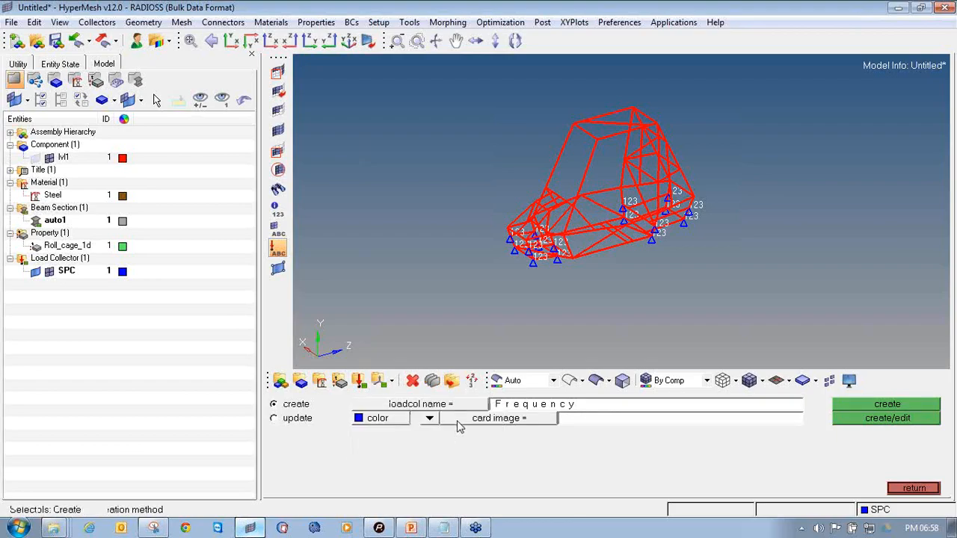
left_click(550, 424)
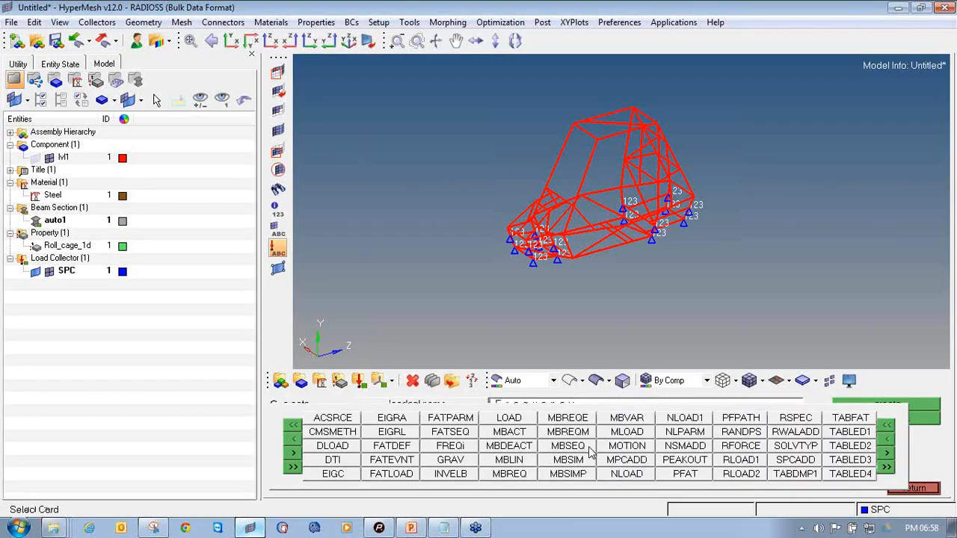
left_click(402, 436)
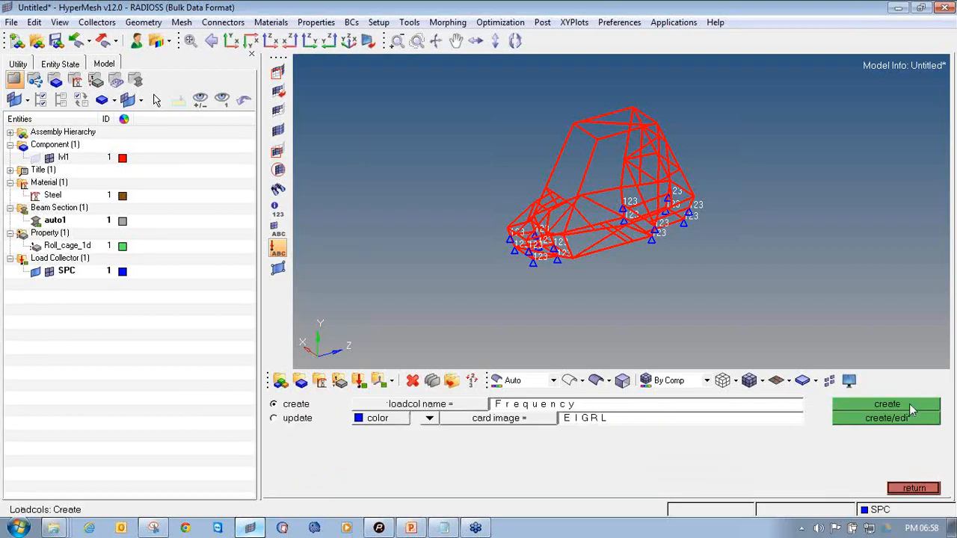
left_click(394, 419)
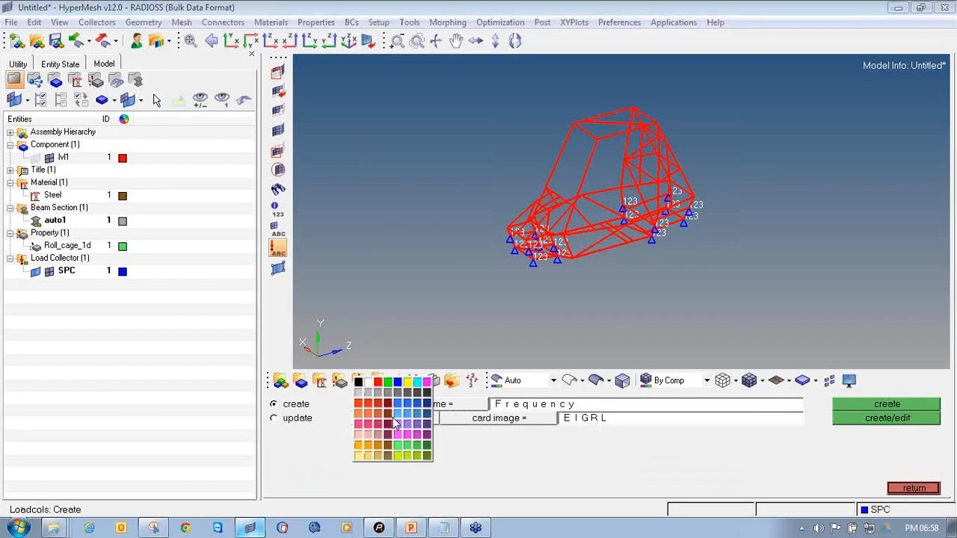
left_click(388, 409)
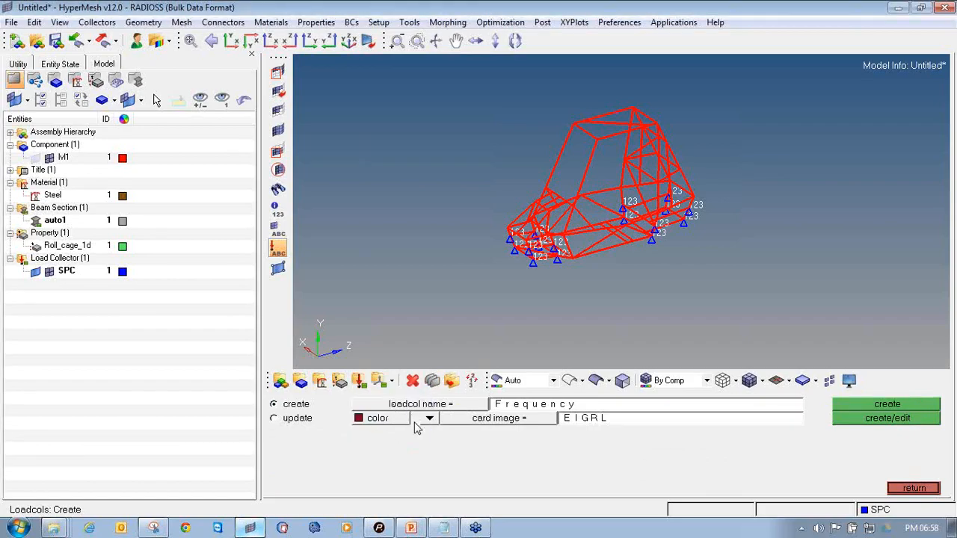
left_click(929, 421)
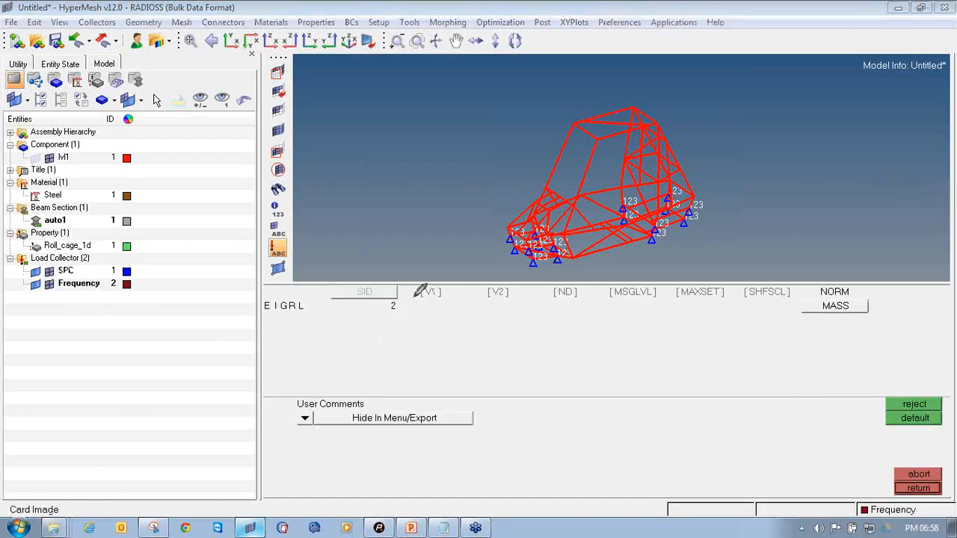
Set the Frequency collector's EIGRL card to V1 1, V2 200 and ND 1
left_click_drag(418, 299, 584, 302)
left_click(431, 297)
type("1")
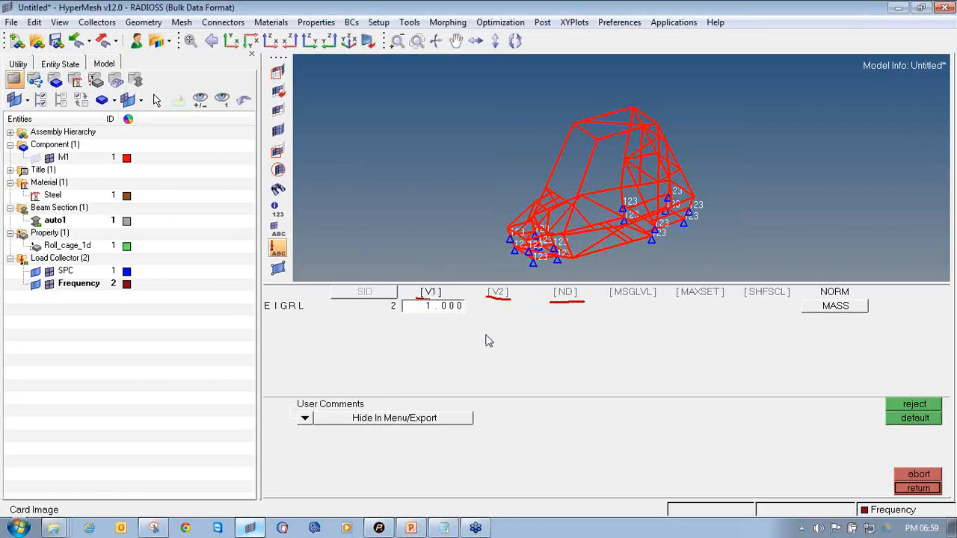
left_click(495, 295)
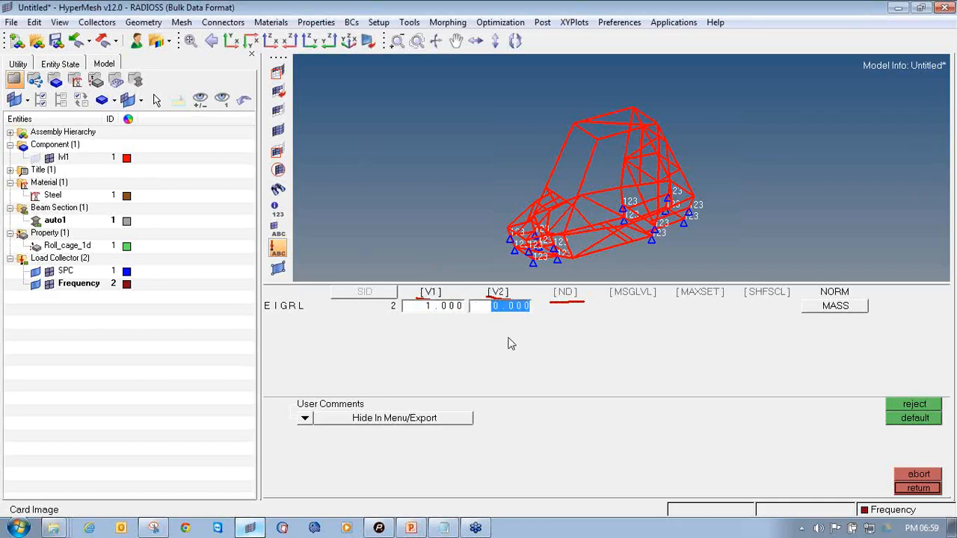
type("200")
key("Return")
left_click(566, 293)
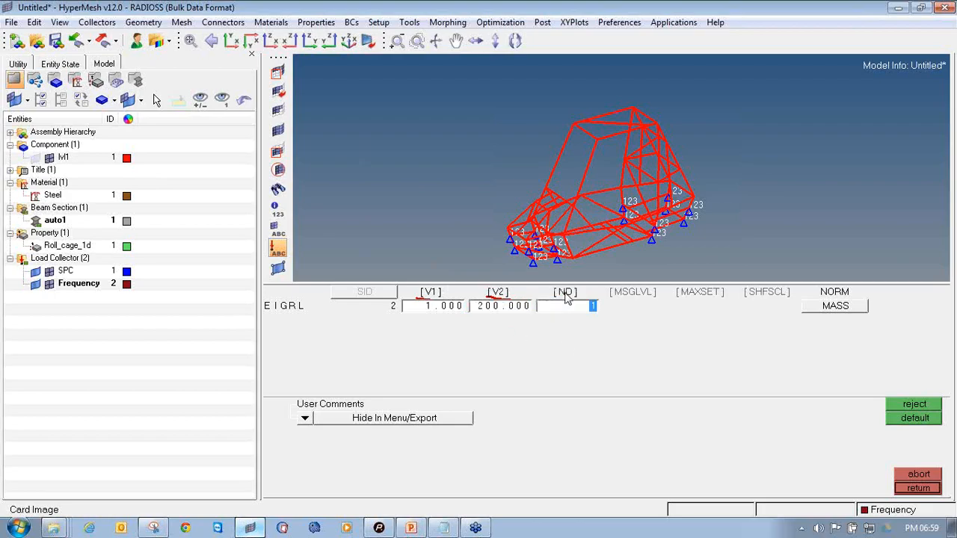
type("1")
left_click(917, 488)
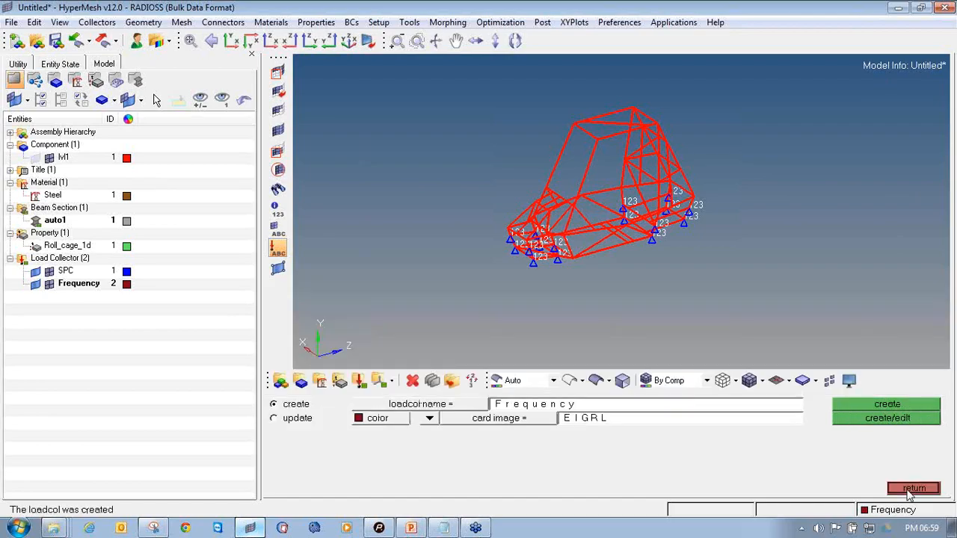
left_click(912, 490)
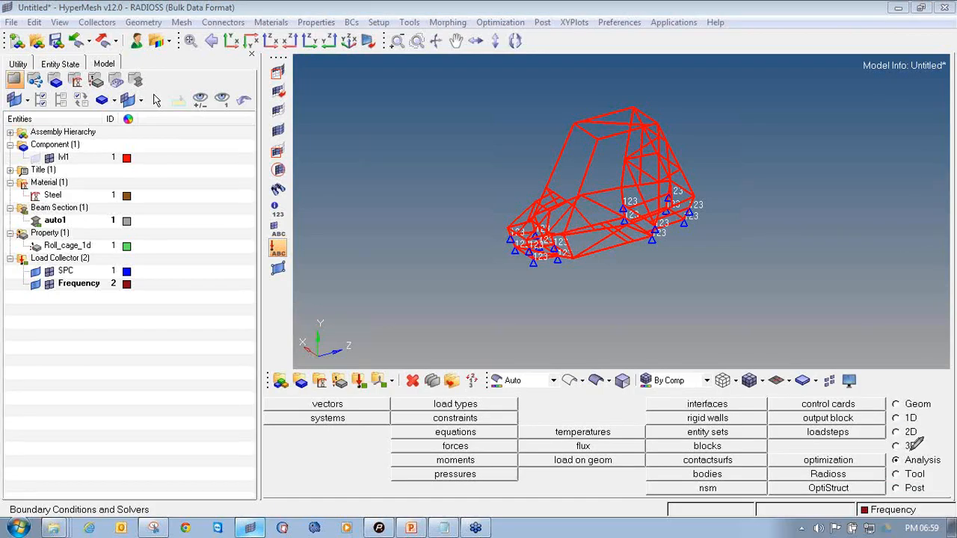
Name a new load step Normal Modes and set its analysis type to normal modes
mouse_move(895, 451)
left_mouse_down()
mouse_move(887, 458)
mouse_move(936, 471)
mouse_move(947, 451)
mouse_move(909, 449)
left_mouse_up()
mouse_move(843, 424)
left_mouse_down()
mouse_move(799, 429)
mouse_move(836, 440)
mouse_move(867, 423)
mouse_move(817, 424)
left_mouse_up()
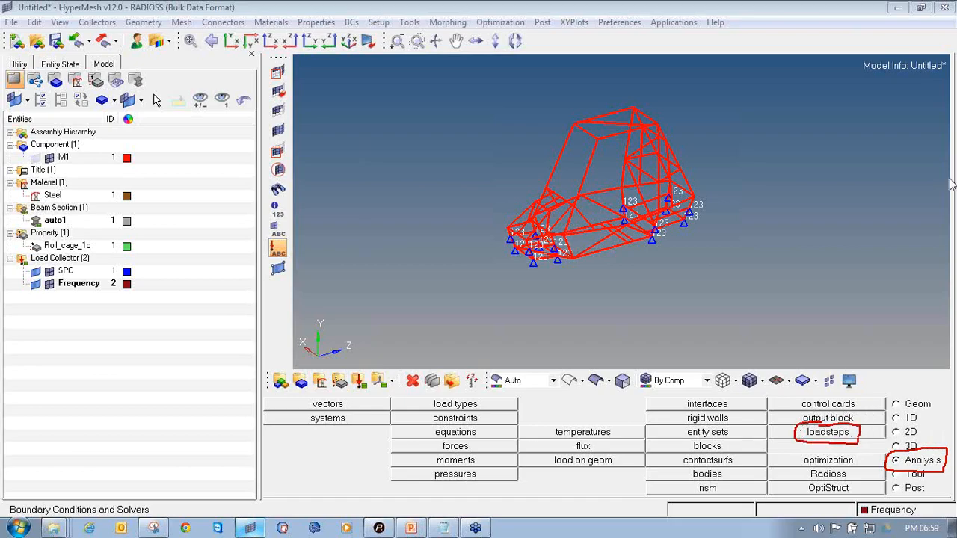
left_click(828, 432)
left_click(392, 408)
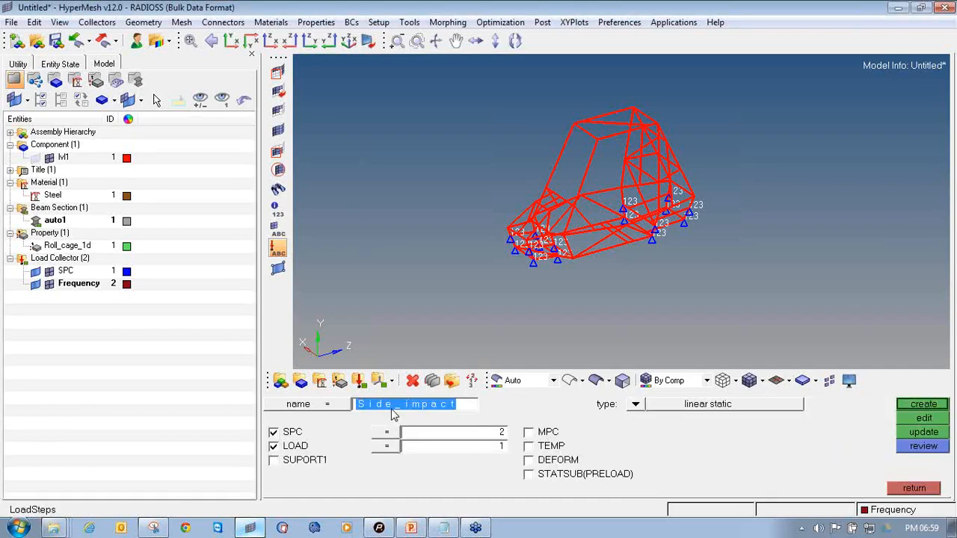
key("BackSpace")
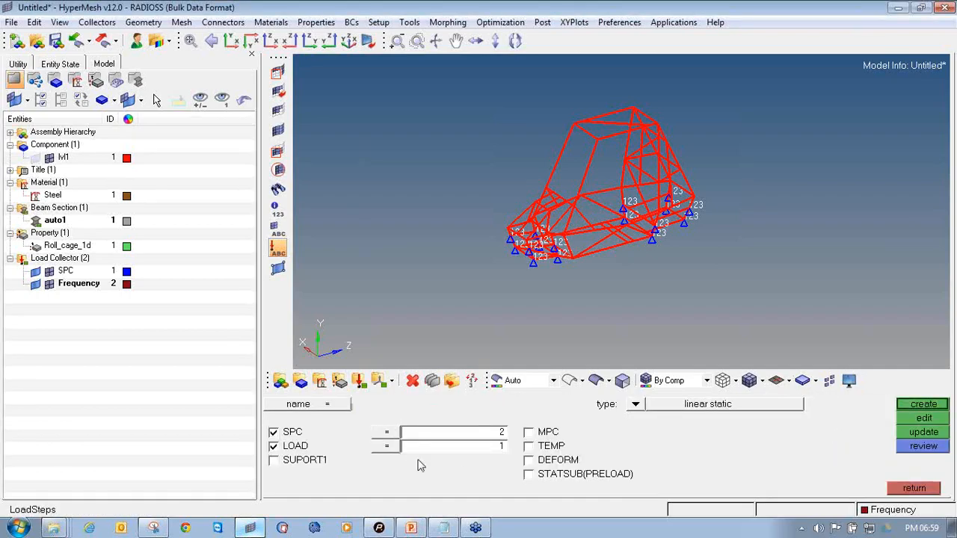
type("Normal Modes")
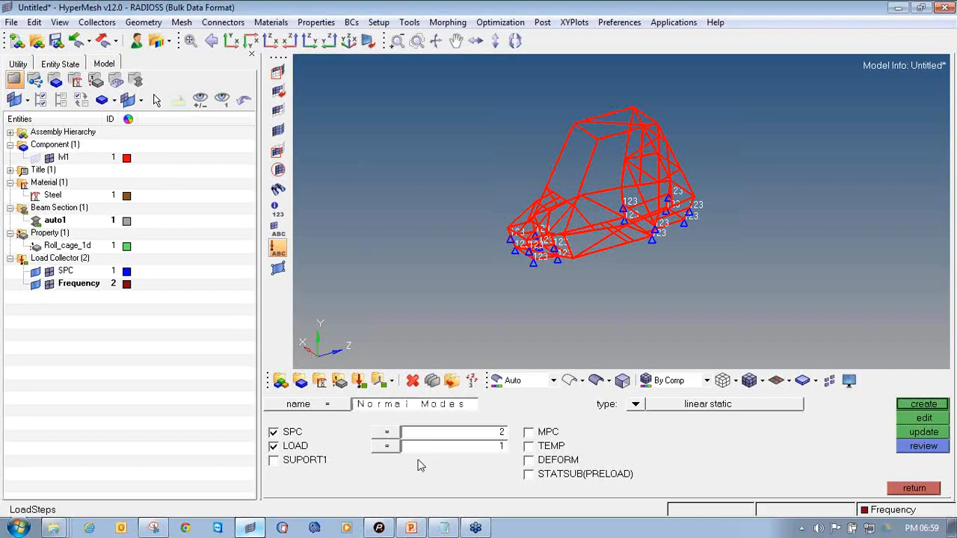
left_click(635, 404)
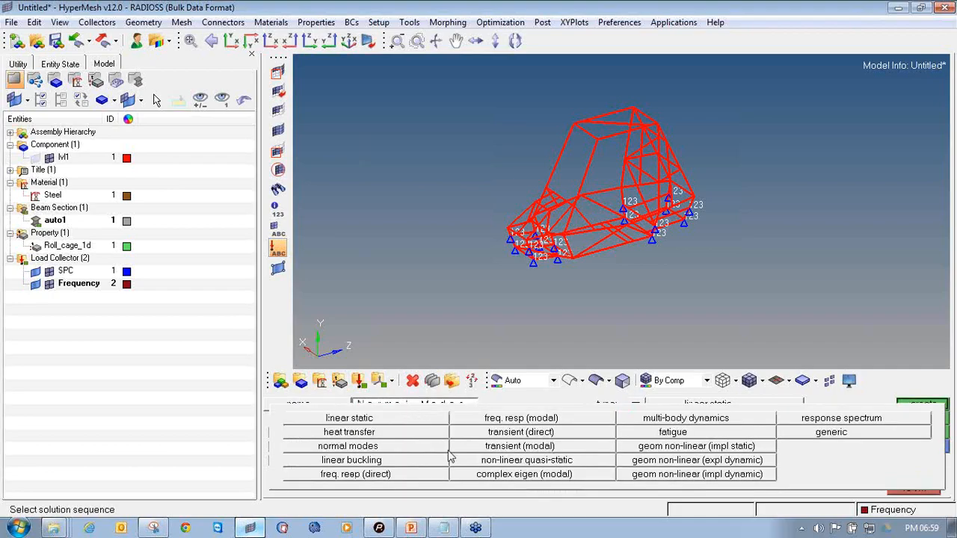
left_click(400, 448)
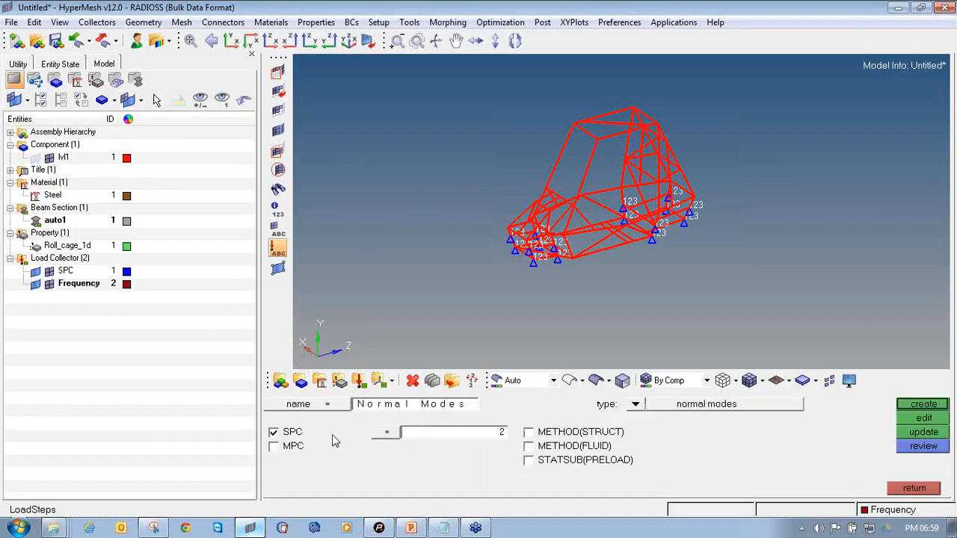
Assign the SPC collector and the Frequency collector as METHOD(STRUCT), and create the load step
left_click(400, 438)
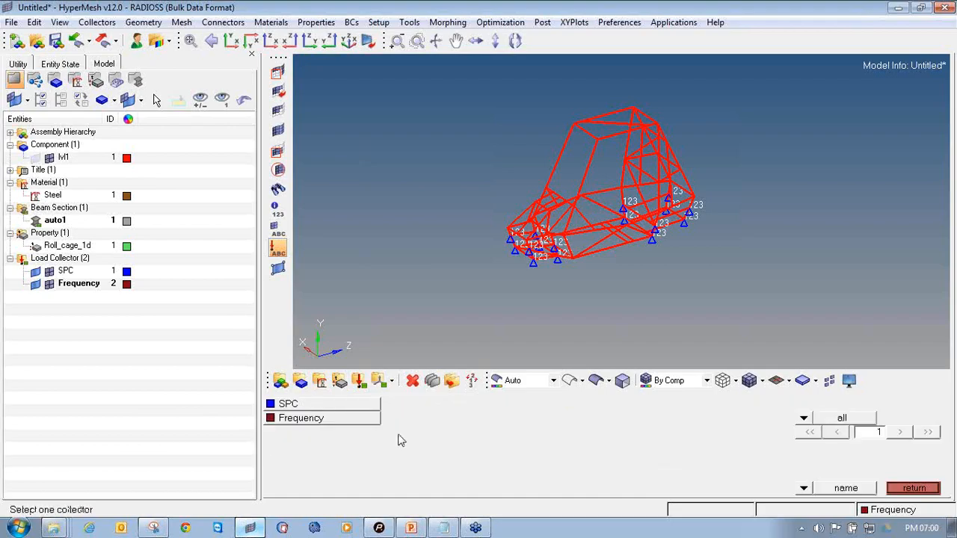
left_click(364, 404)
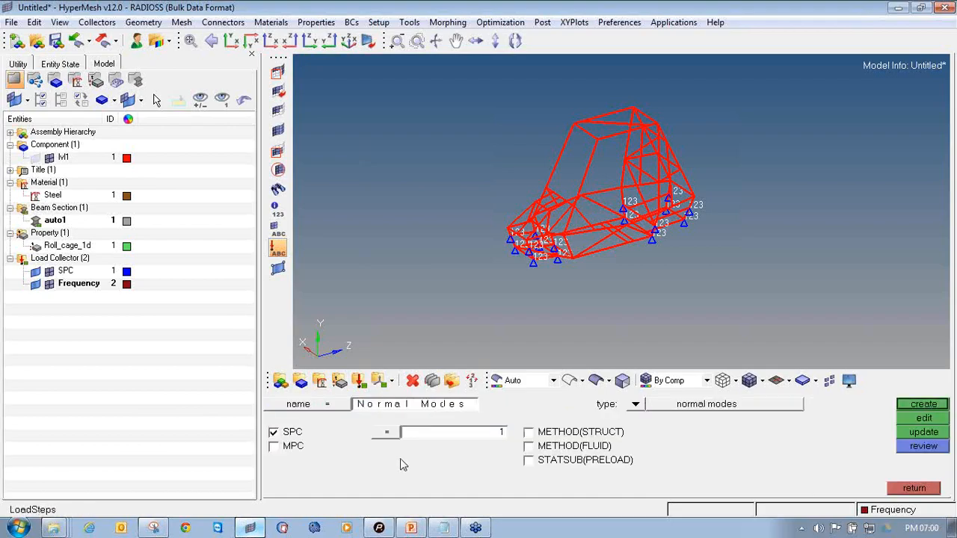
left_click(528, 432)
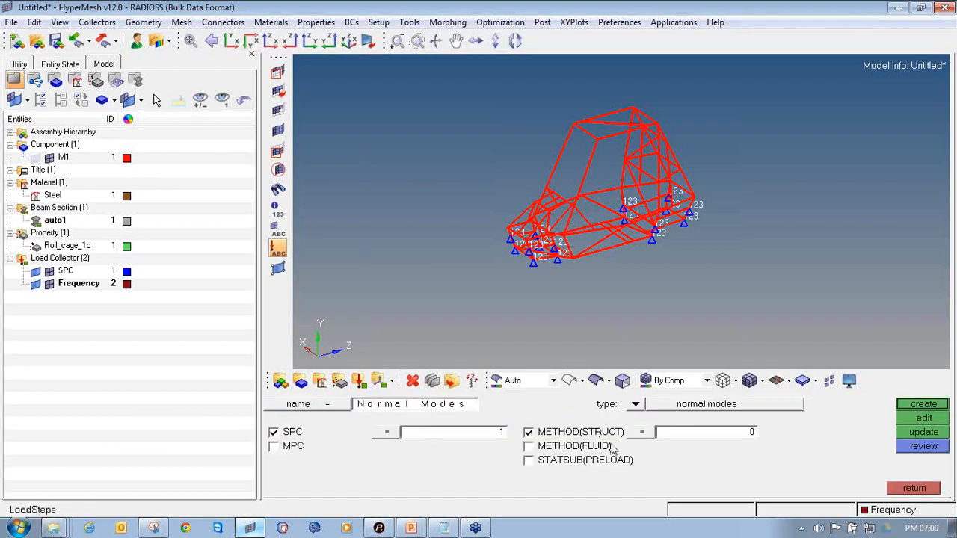
left_click(644, 437)
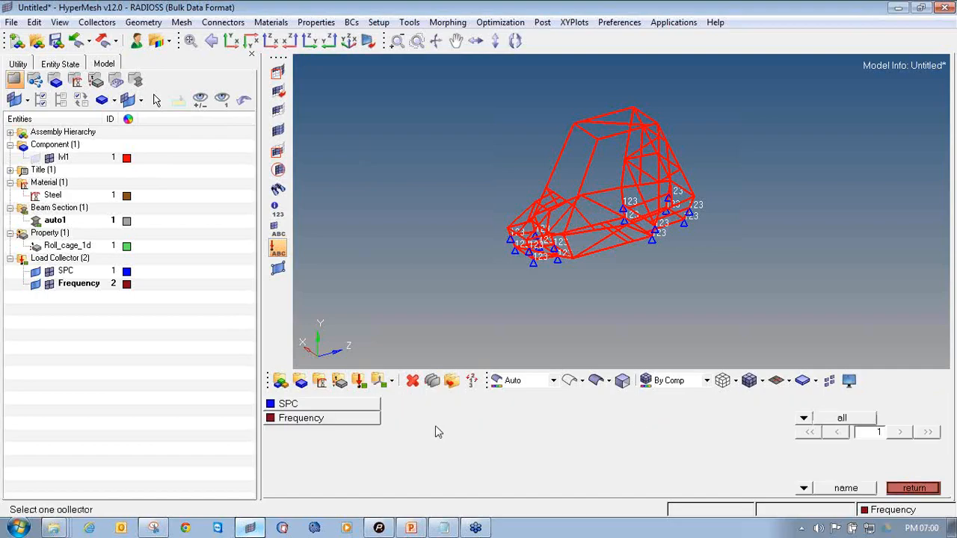
left_click(377, 421)
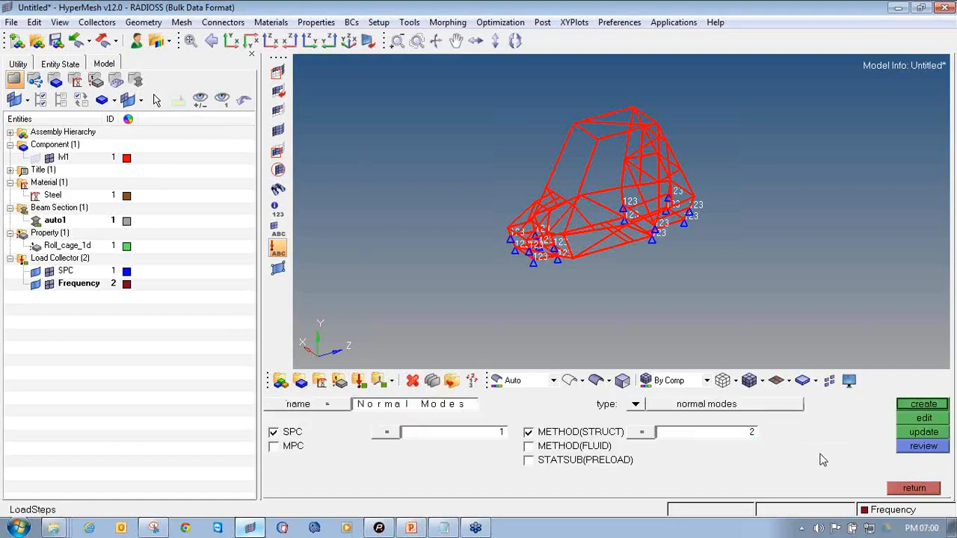
left_click(925, 406)
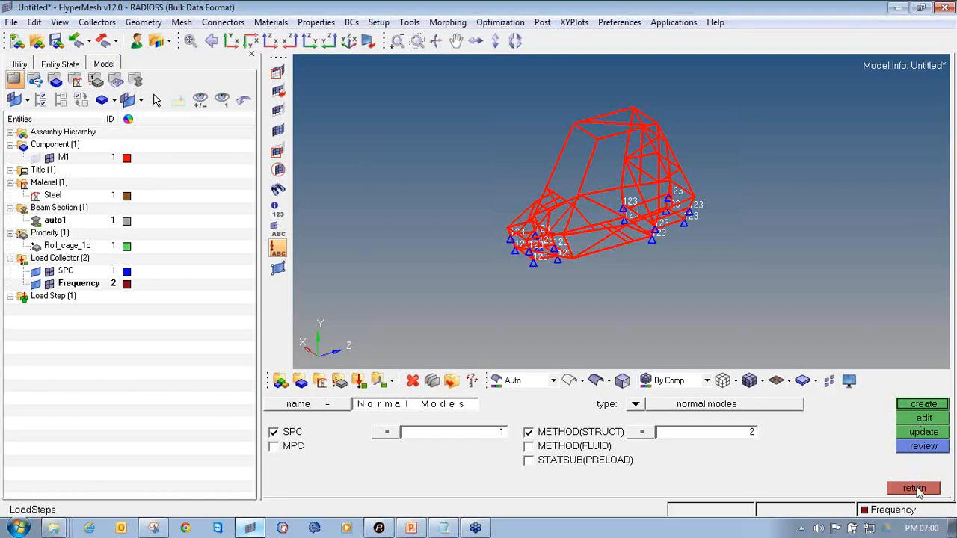
left_click(915, 489)
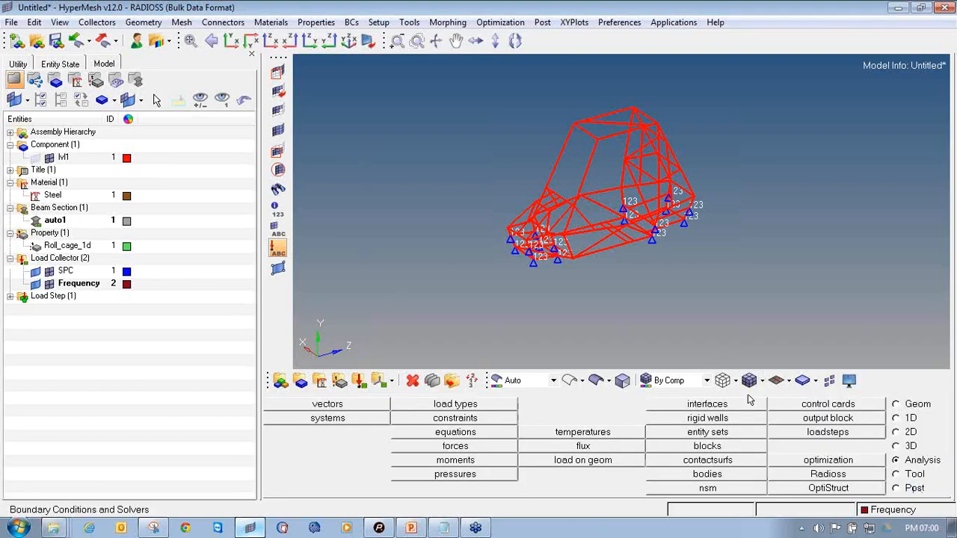
Save the model as Normal_mode.hm in a new Normal_mode folder inside roll_cage_1d
left_click(10, 297)
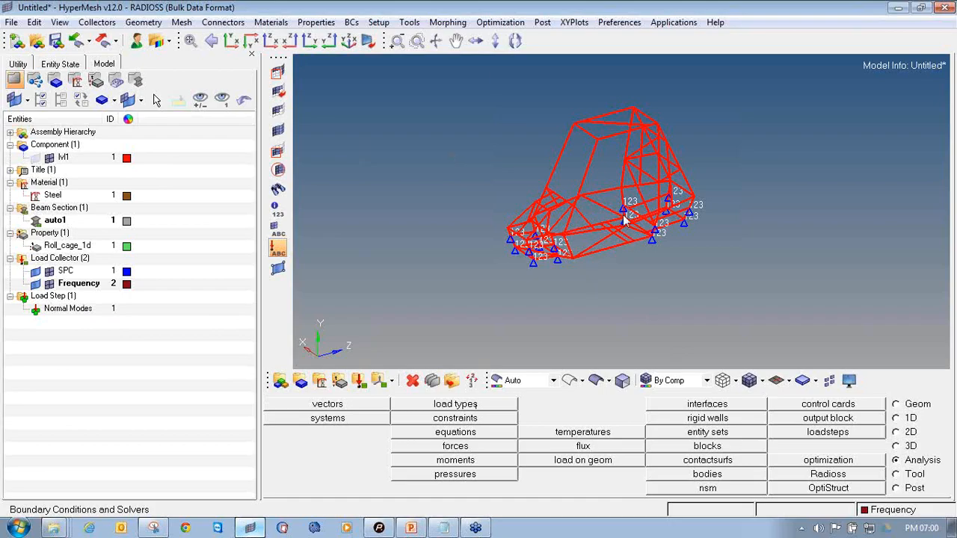
left_click(9, 23)
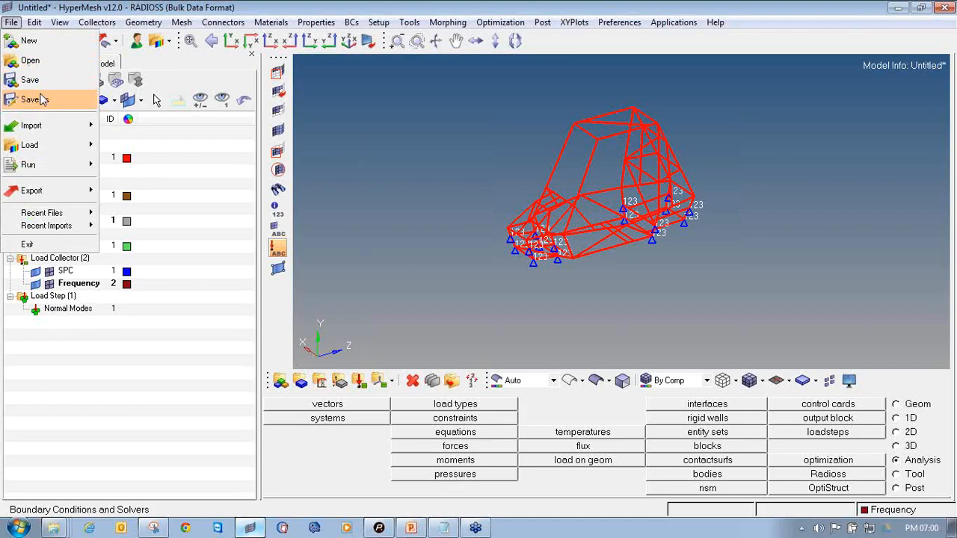
left_click(37, 98)
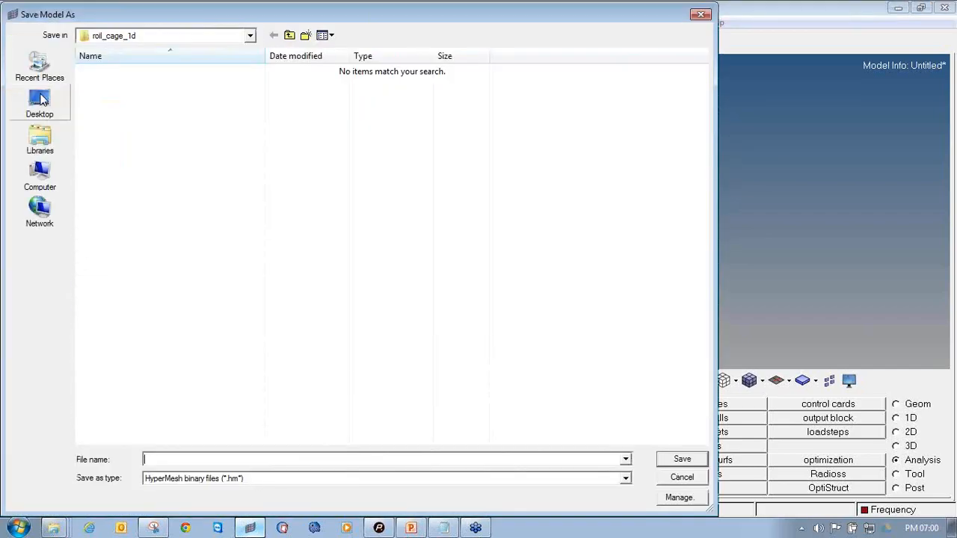
left_click(306, 35)
type("N")
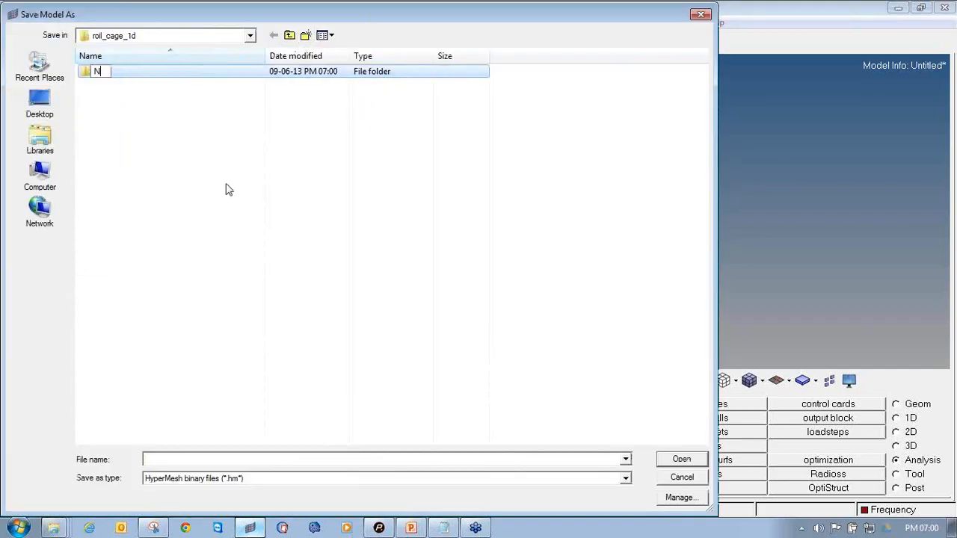
type("ormal_mode")
key("Return")
key("Return")
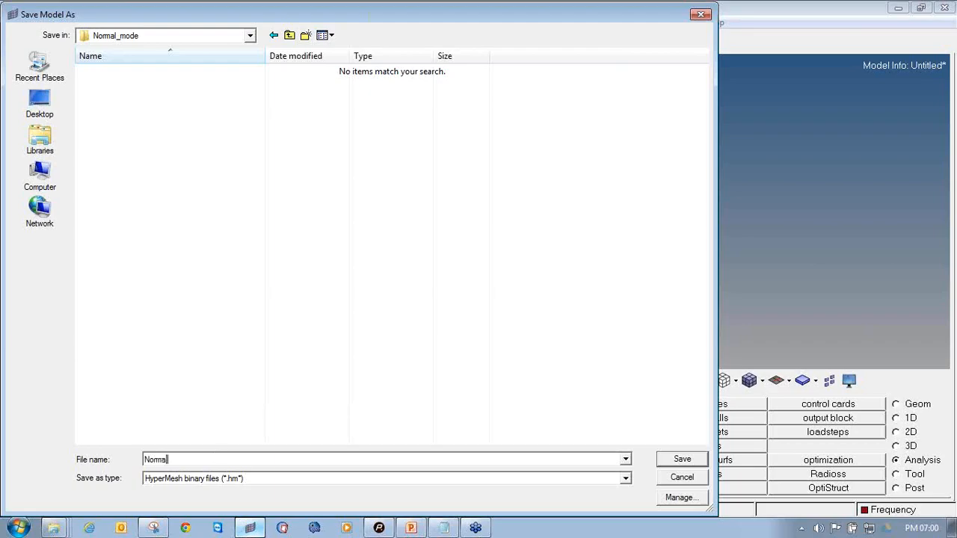
key("Return")
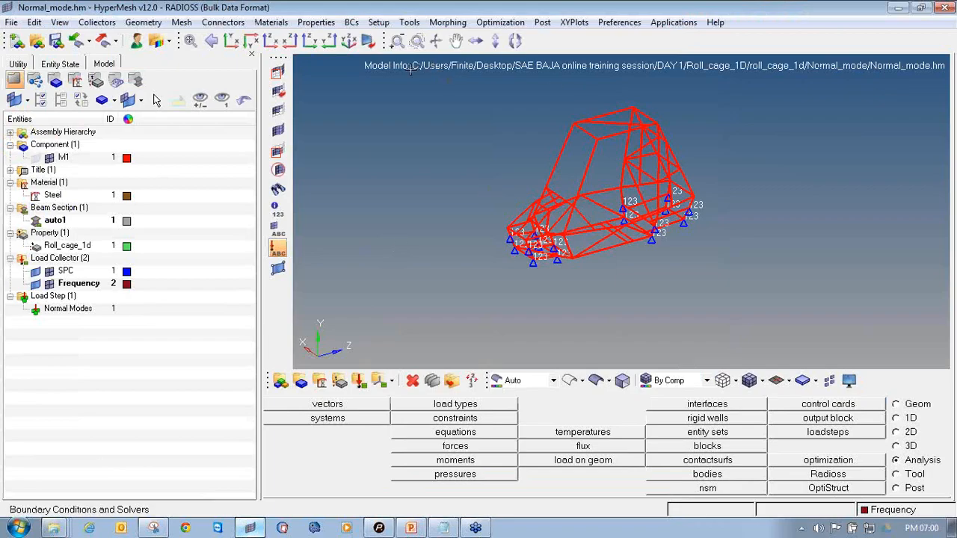
left_click_drag(358, 79, 914, 80)
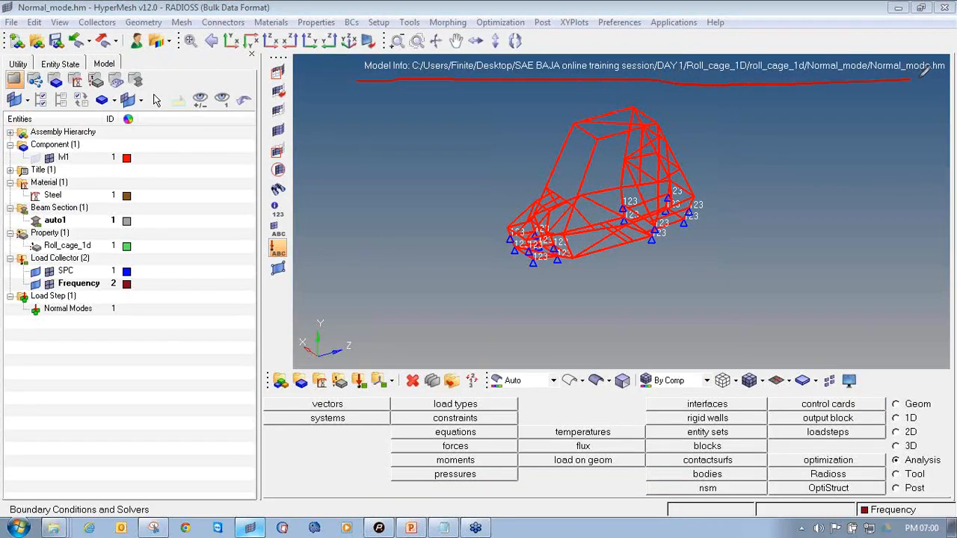
key("Escape")
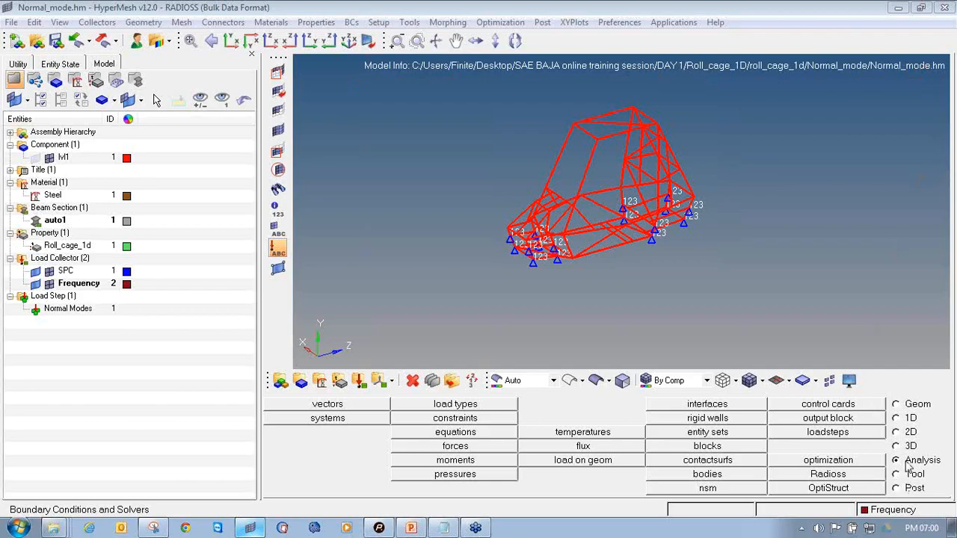
left_click(927, 187)
mouse_move(896, 446)
left_mouse_down()
mouse_move(898, 468)
mouse_move(944, 460)
mouse_move(918, 447)
left_mouse_up()
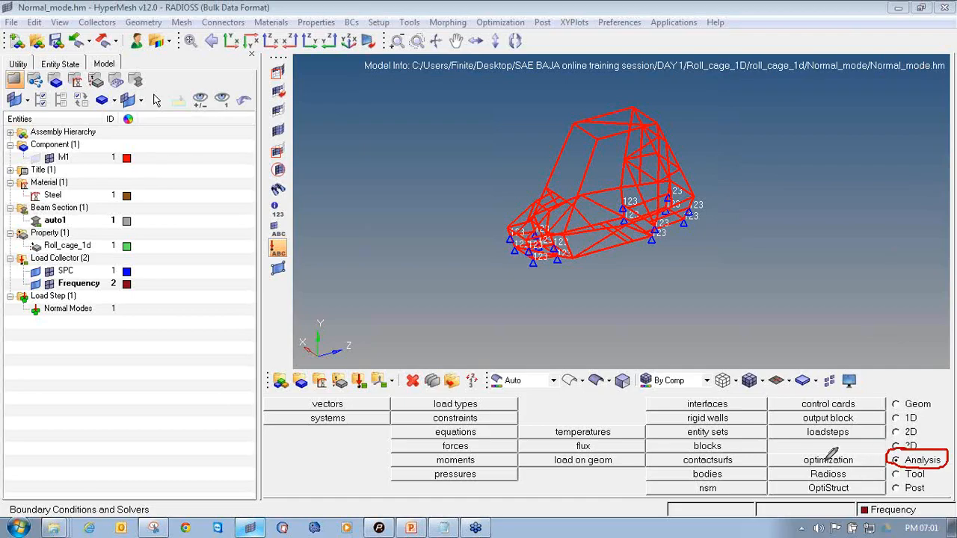
mouse_move(768, 466)
left_mouse_down()
mouse_move(774, 481)
mouse_move(879, 478)
mouse_move(869, 465)
mouse_move(778, 467)
left_mouse_up()
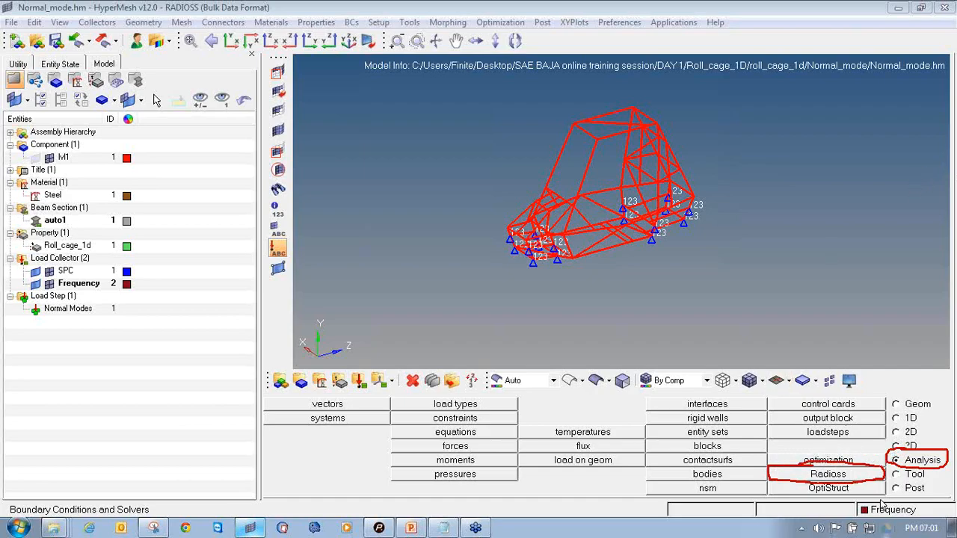
left_click(856, 488)
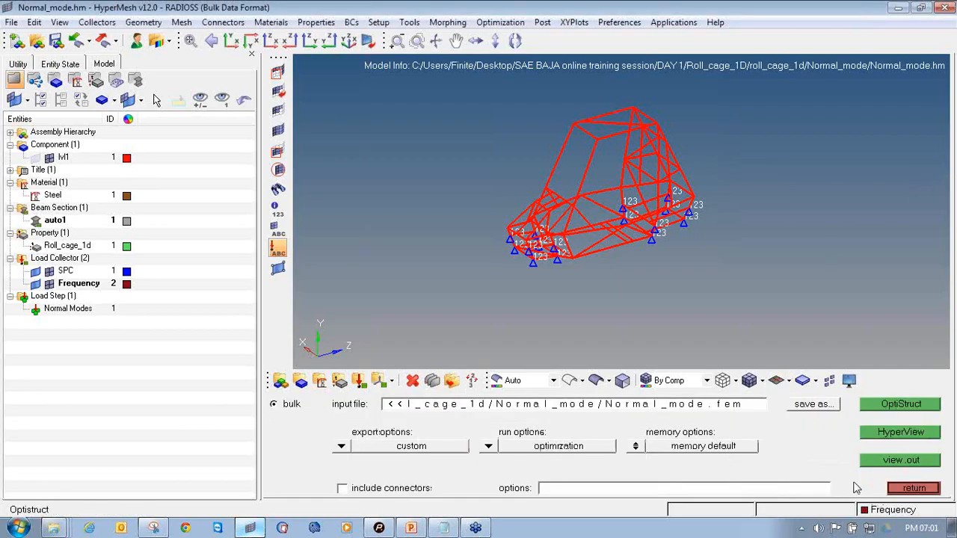
left_click(341, 448)
left_click(344, 447)
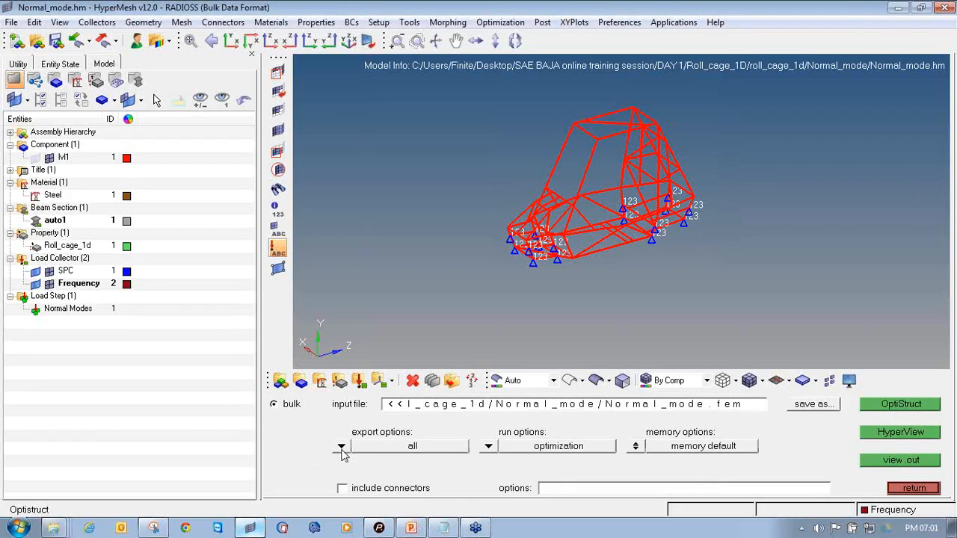
left_click(489, 446)
left_click(493, 410)
left_click(913, 486)
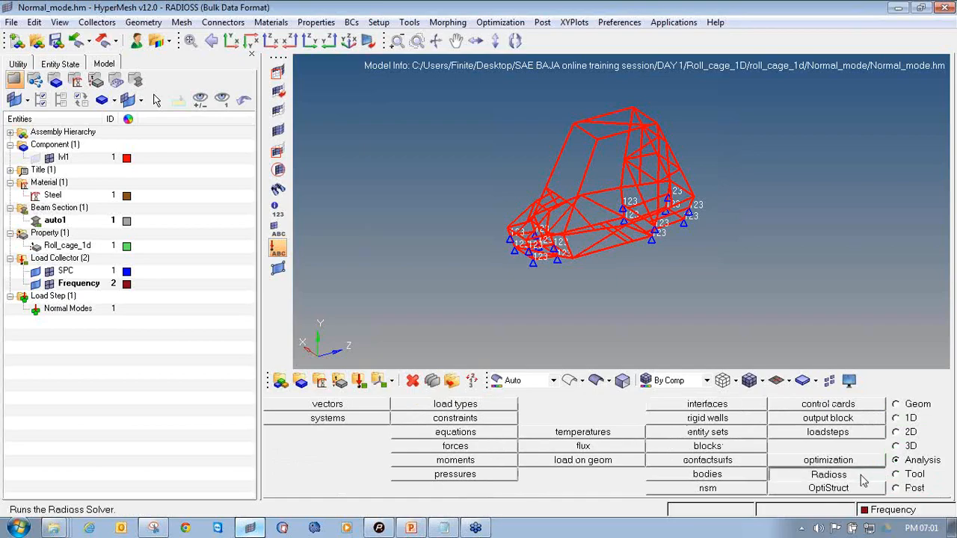
Set the Radioss run option to analysis, save the input file as Normal_mode.fem and run the solver
left_click(861, 473)
left_click(488, 447)
left_click(484, 448)
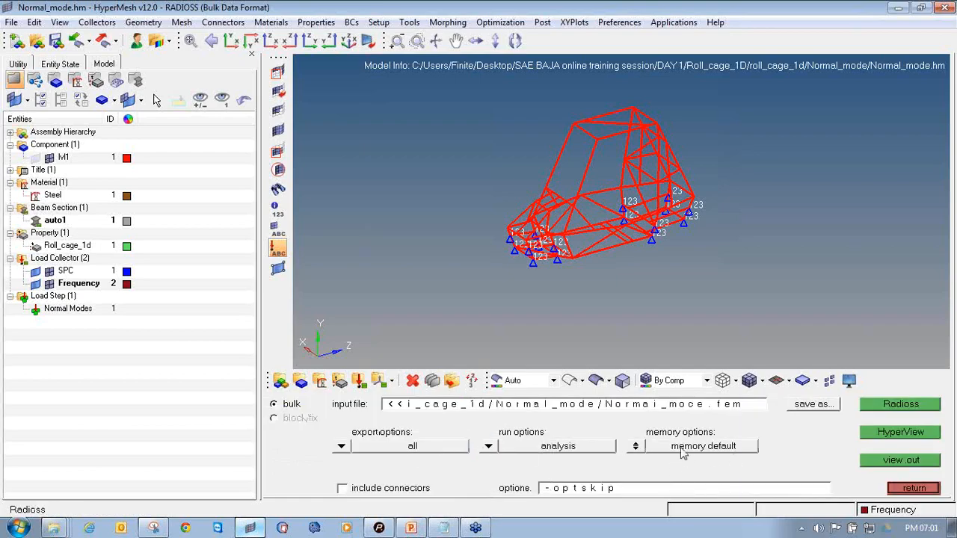
left_click(800, 407)
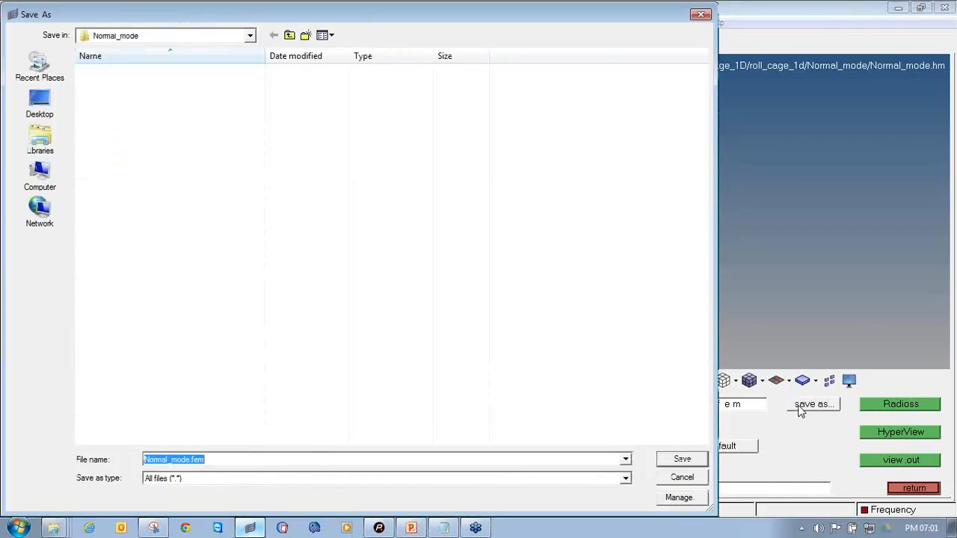
left_click(696, 462)
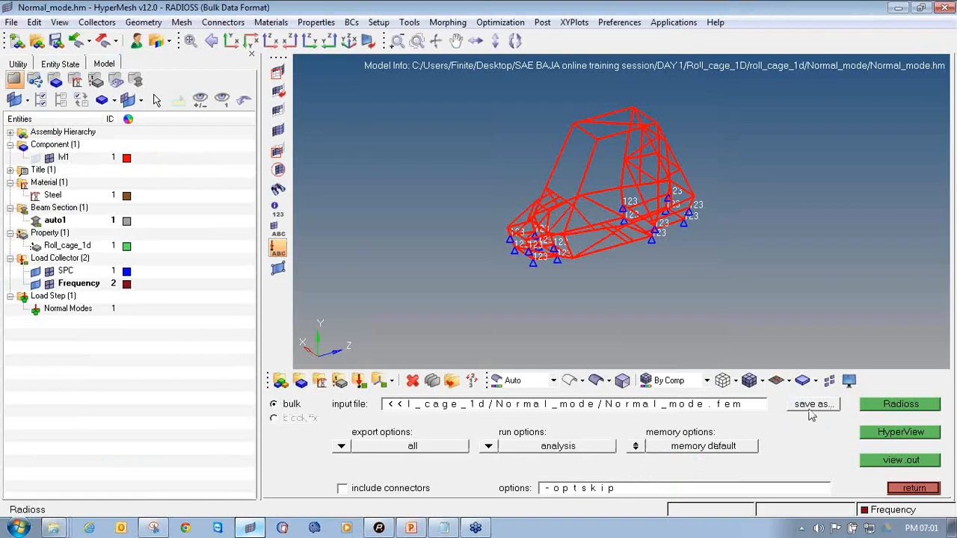
left_click(889, 405)
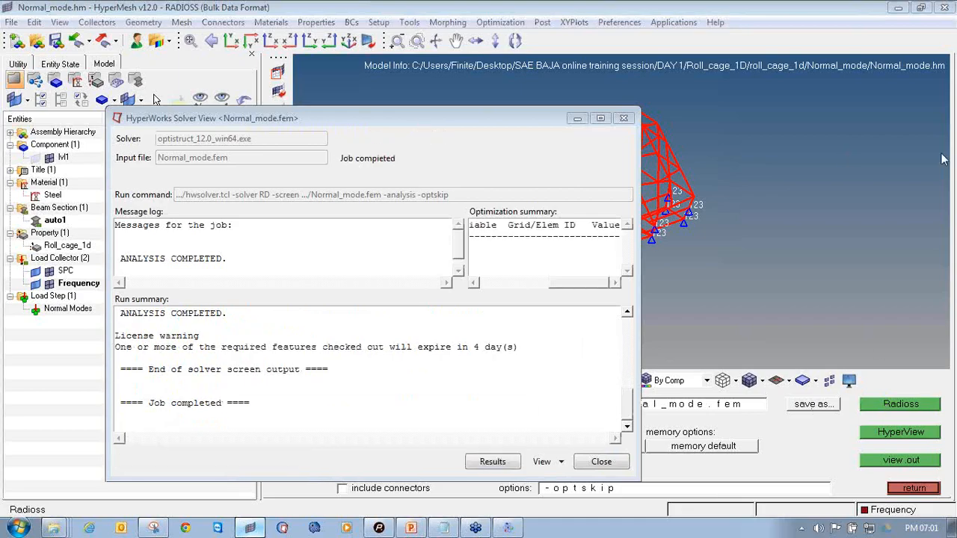
Open the completed job's results in HyperView
mouse_move(149, 233)
left_mouse_down()
mouse_move(110, 256)
mouse_move(179, 280)
mouse_move(231, 243)
mouse_move(136, 239)
left_mouse_up()
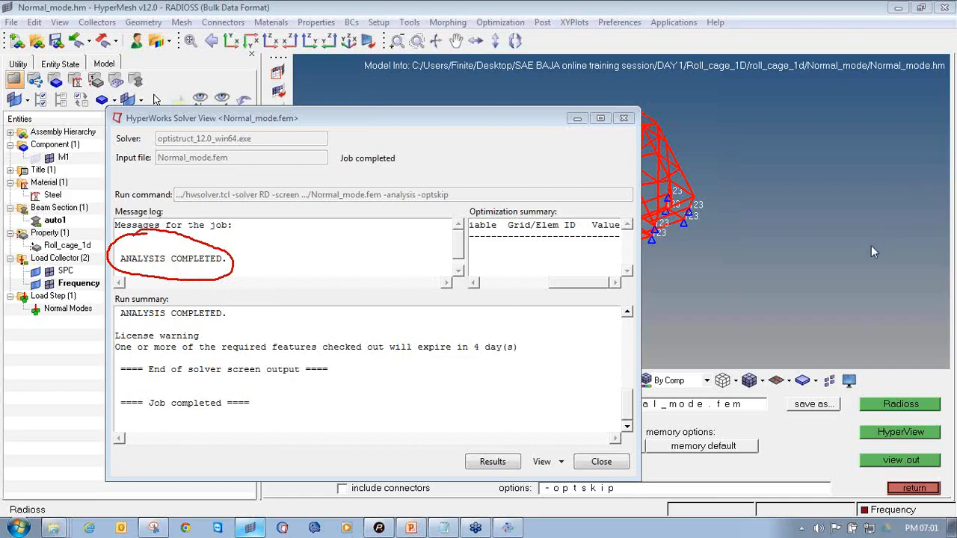
left_click(507, 466)
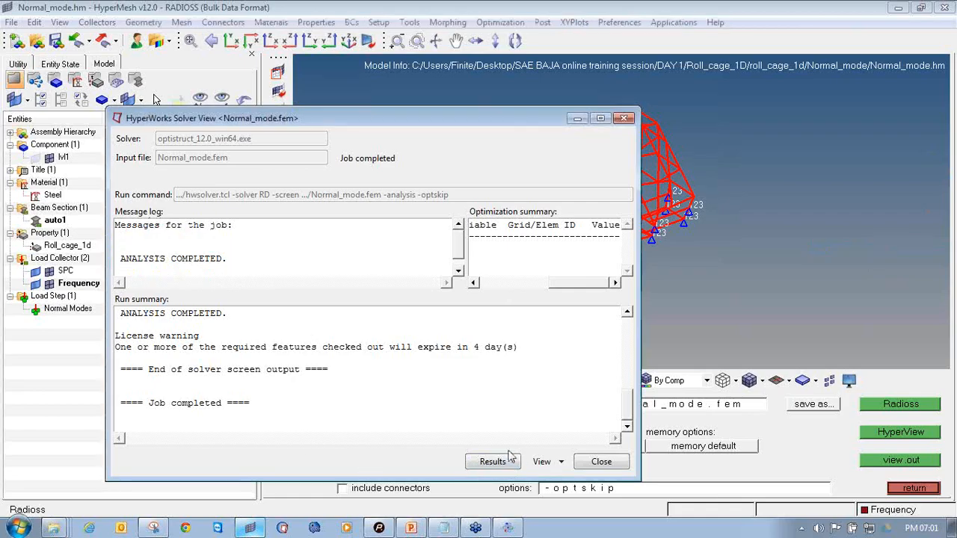
left_click(473, 468)
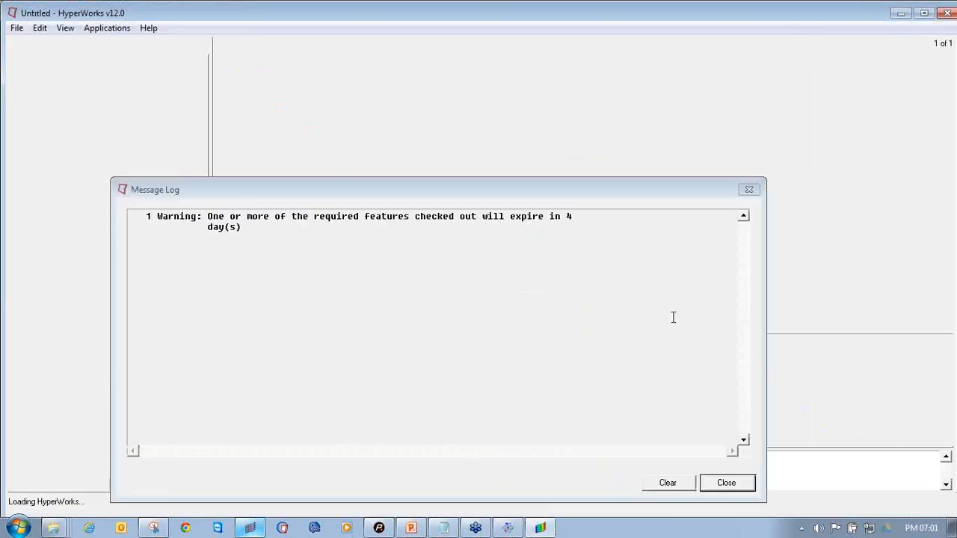
Close the message log, maximize the window and rotate the model to inspect the first mode shape
left_click(749, 191)
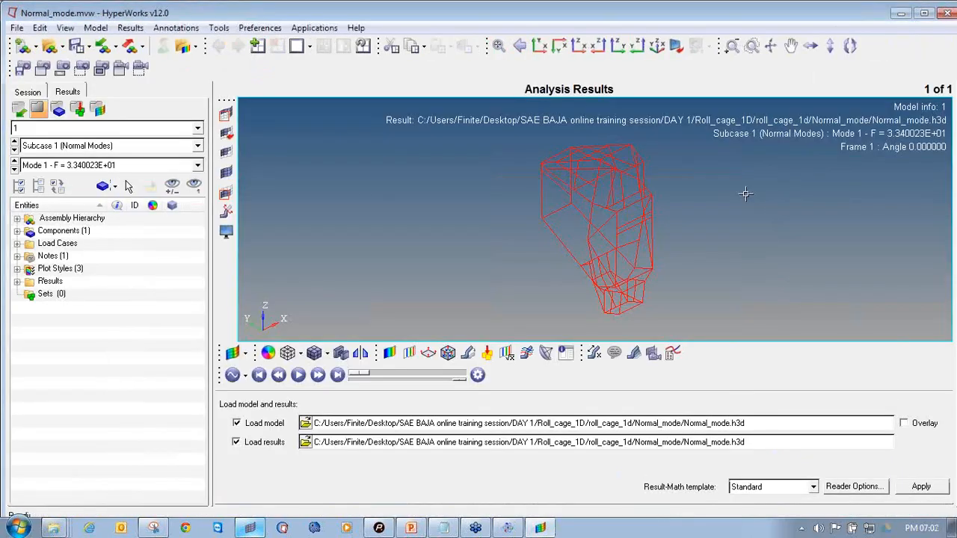
left_click(922, 14)
left_click_drag(578, 154, 505, 201, "ctrl")
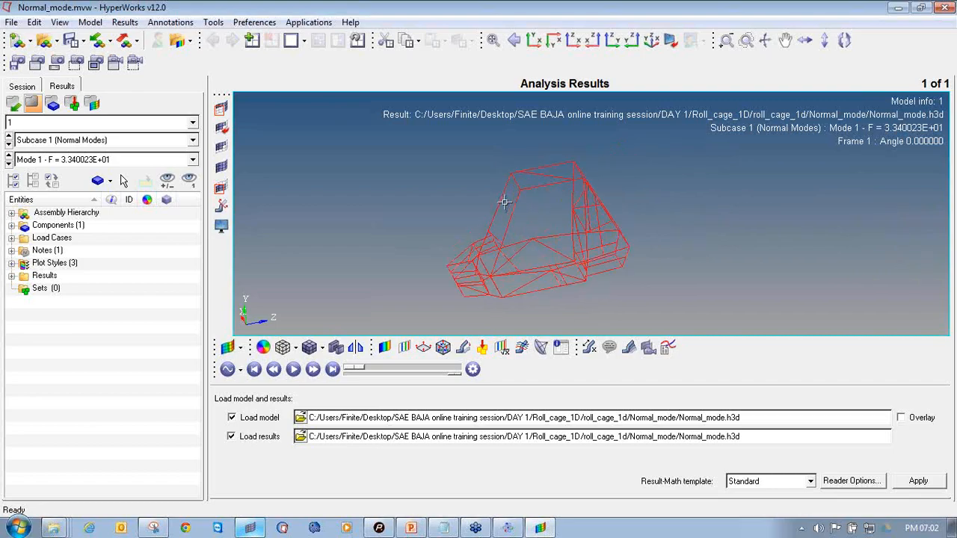
left_click_drag(509, 234, 675, 183, "ctrl")
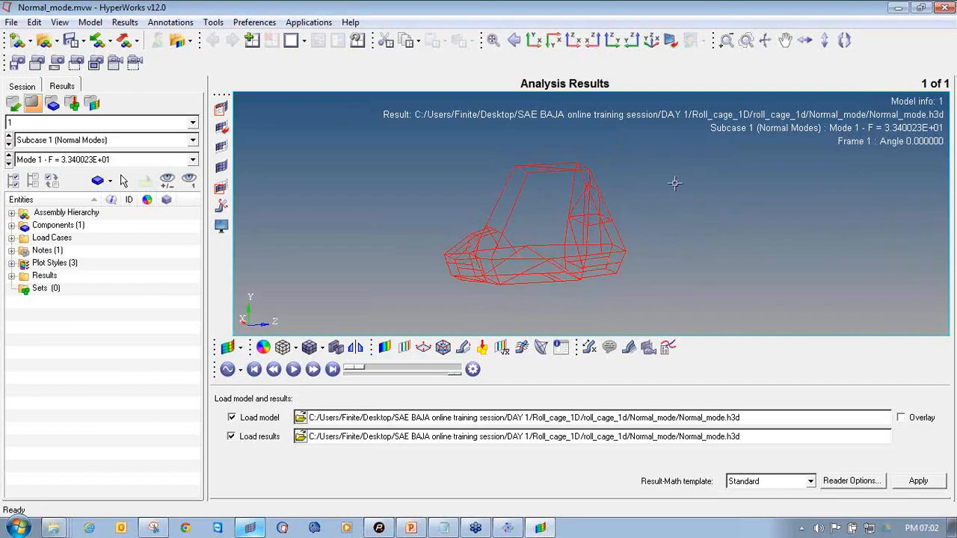
left_click(949, 158)
left_click(884, 194)
mouse_move(392, 333)
left_mouse_down()
mouse_move(371, 352)
mouse_move(397, 352)
mouse_move(375, 330)
left_mouse_up()
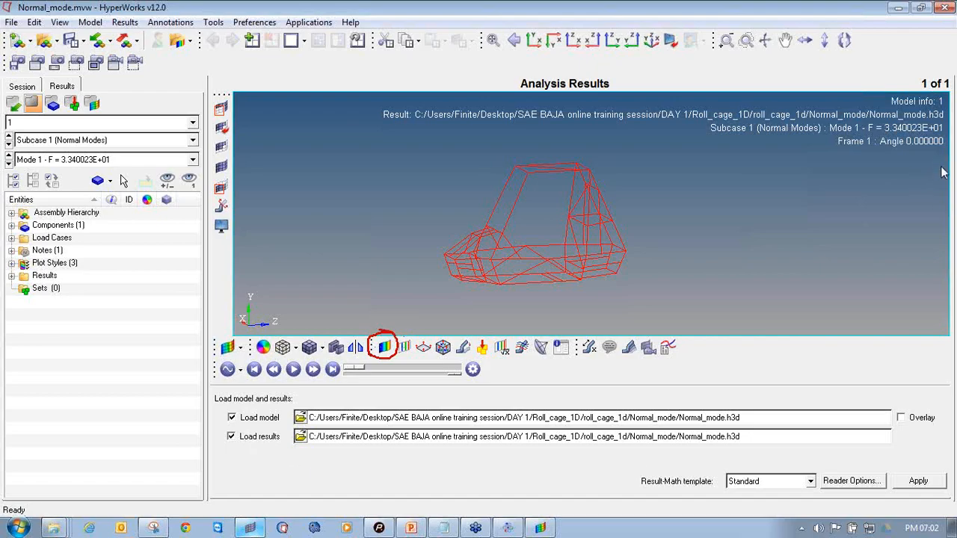
Apply an Eigen Mode magnitude contour plot to the model
left_click(384, 346)
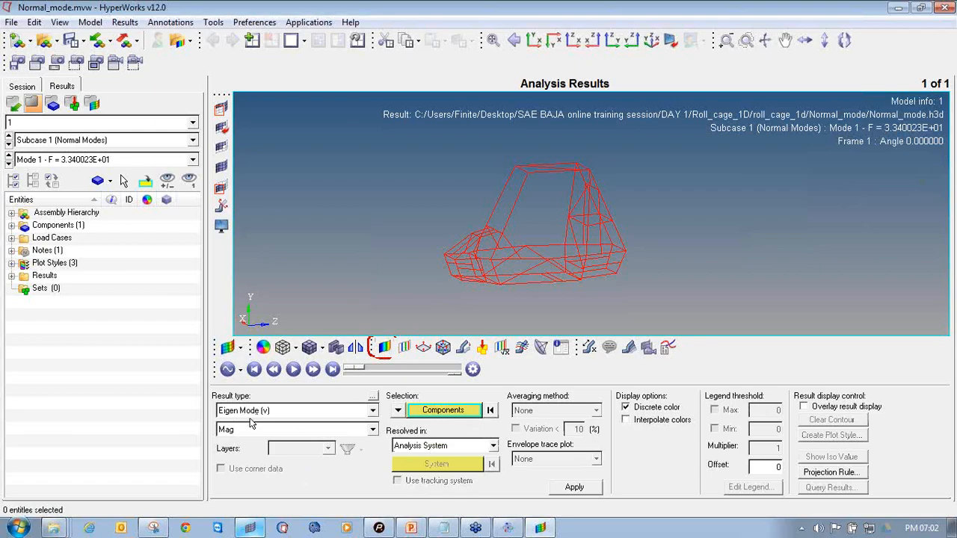
left_click(572, 487)
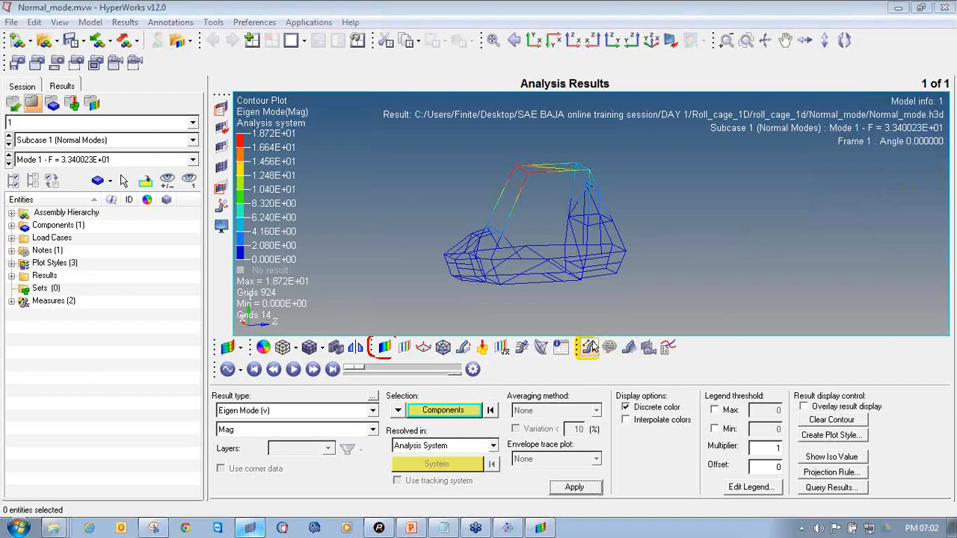
Add a Static MinMax Result measure showing only the maximum value
left_click(588, 347)
left_click(219, 411)
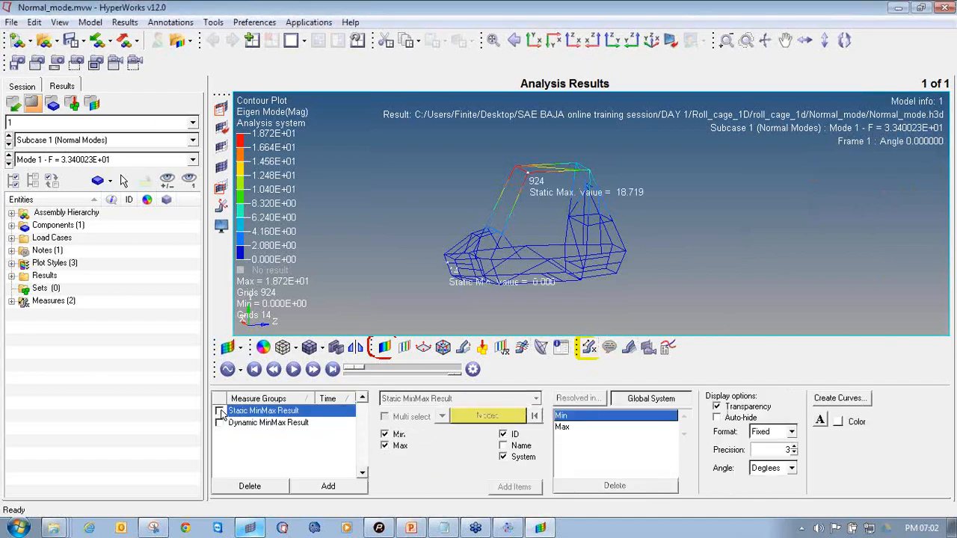
left_click(385, 435)
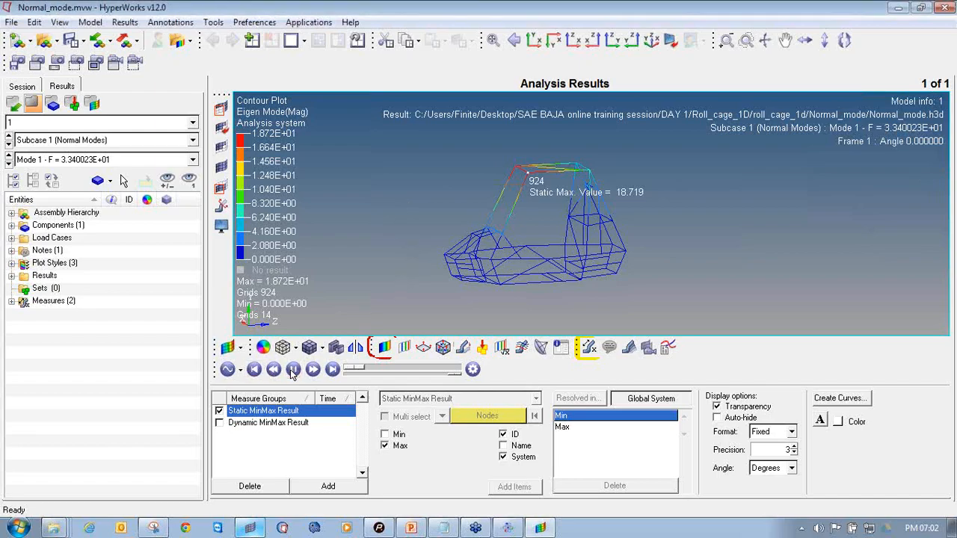
Set the animation to linear animation mode
left_click(230, 369)
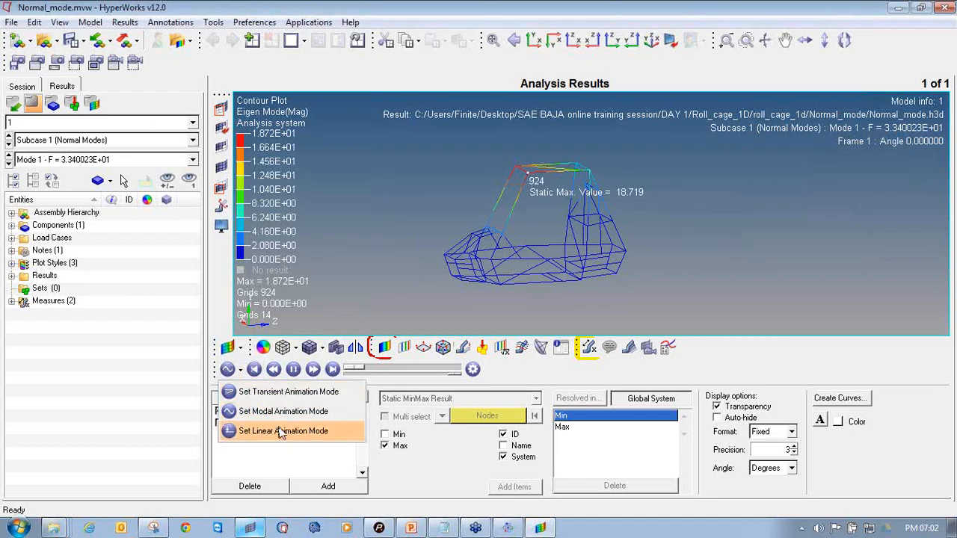
left_click(280, 431)
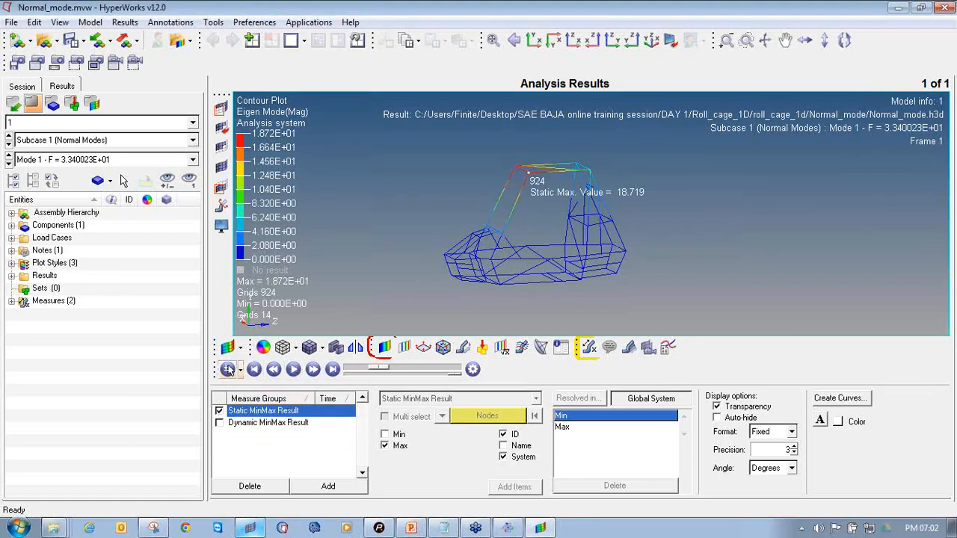
left_click(231, 370)
left_click(269, 410)
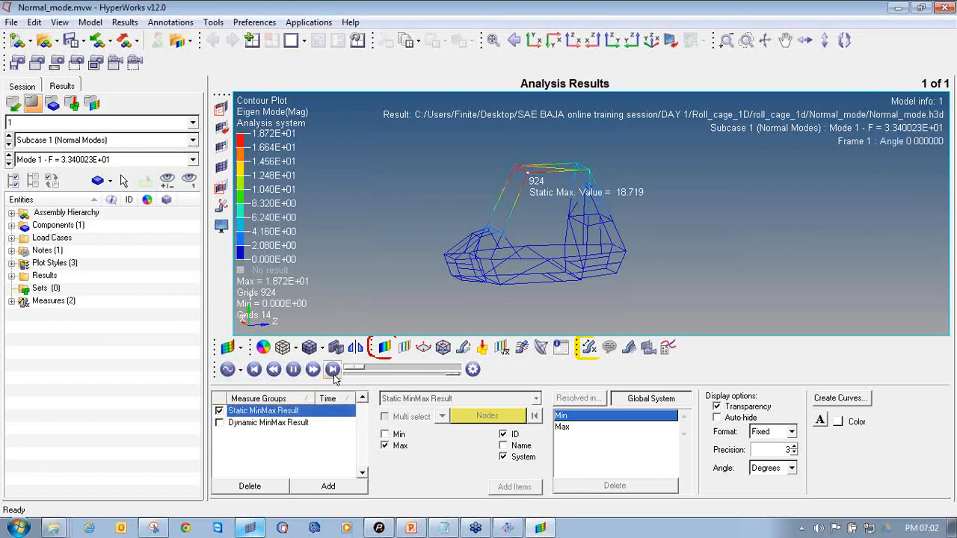
left_click(230, 370)
left_click(280, 431)
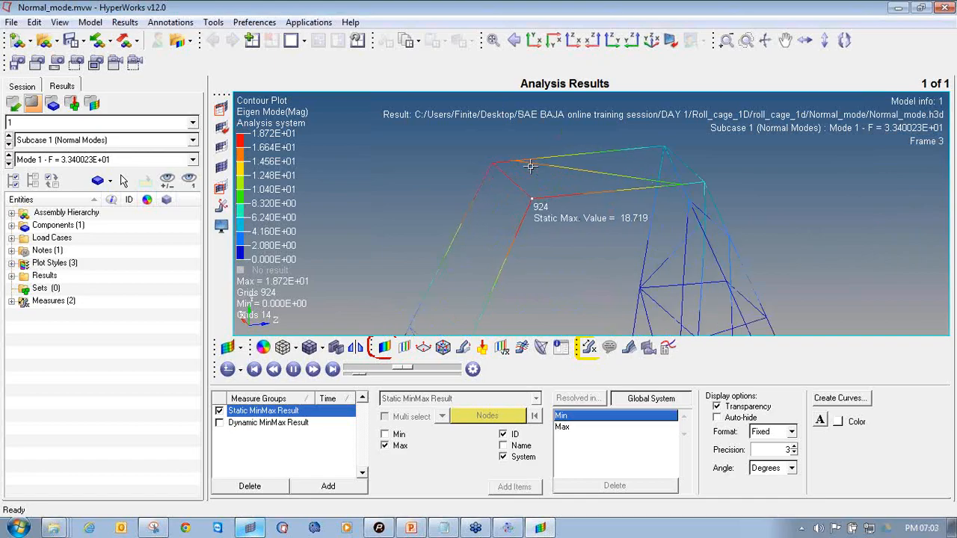
Set the deformed shape to a uniform scale factor of 10
scroll(689, 206, "up", 3)
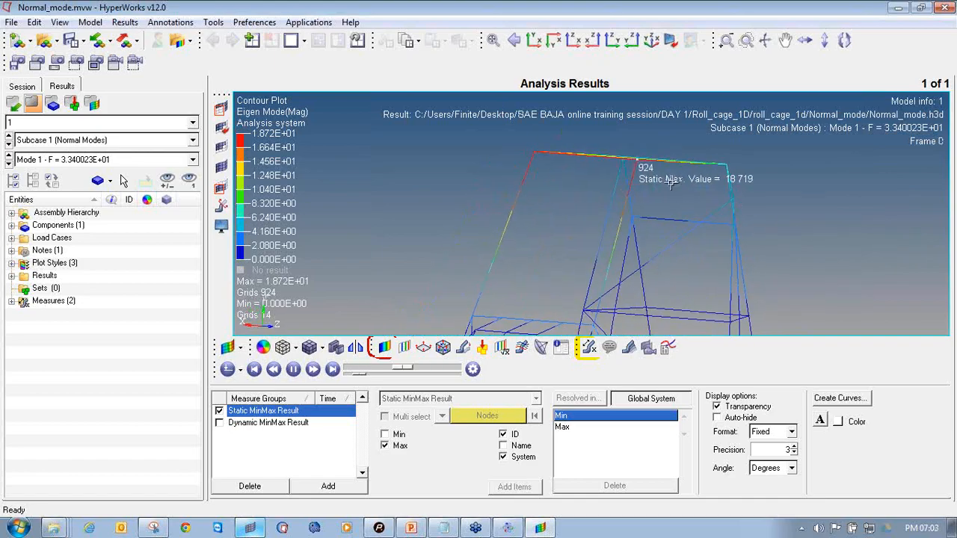
scroll(656, 193, "down", 3)
left_click_drag(656, 193, 503, 255, "ctrl")
right_click_drag(616, 194, 600, 173, "ctrl")
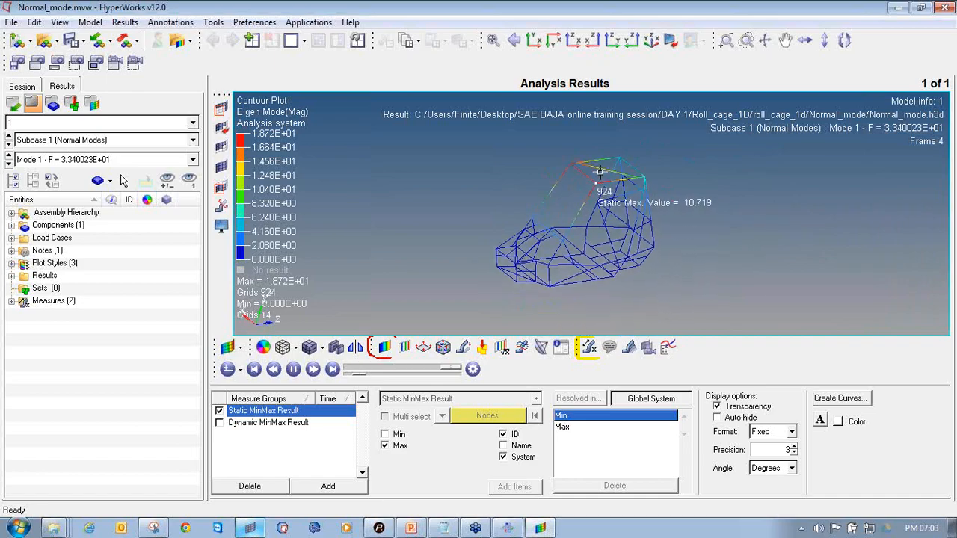
left_click(462, 349)
type("10")
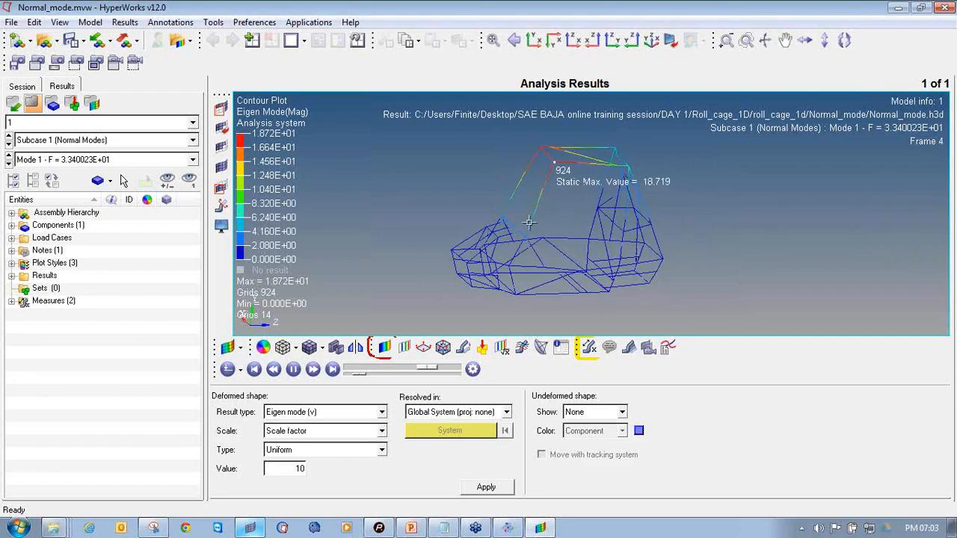
Set the animation to 50 steps and a maximum frame rate of 30 frames per second
left_click(472, 368)
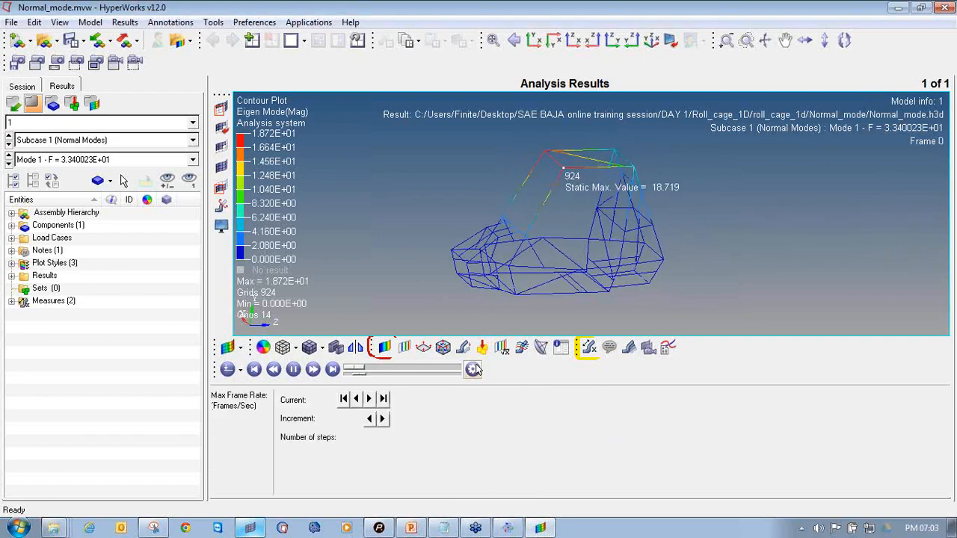
left_click_drag(430, 442, 470, 442)
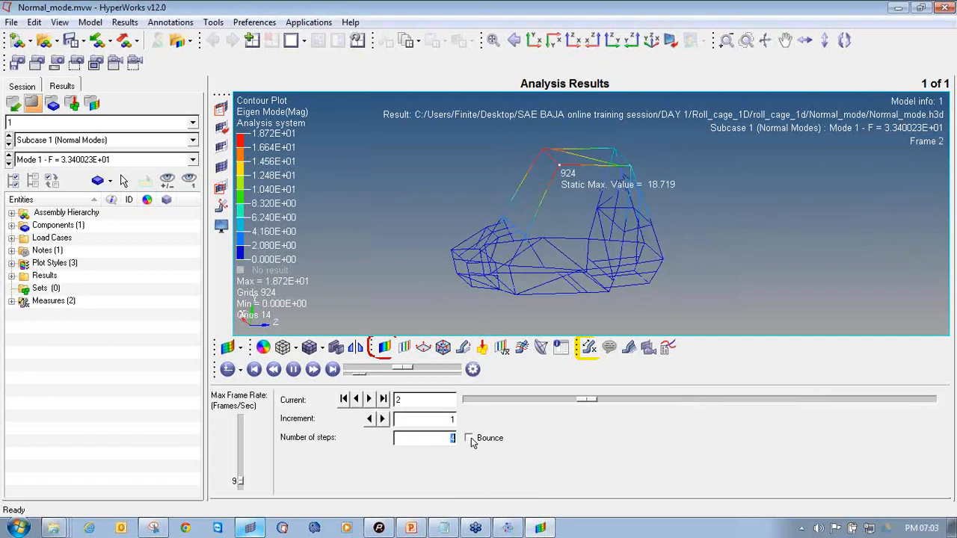
type("50")
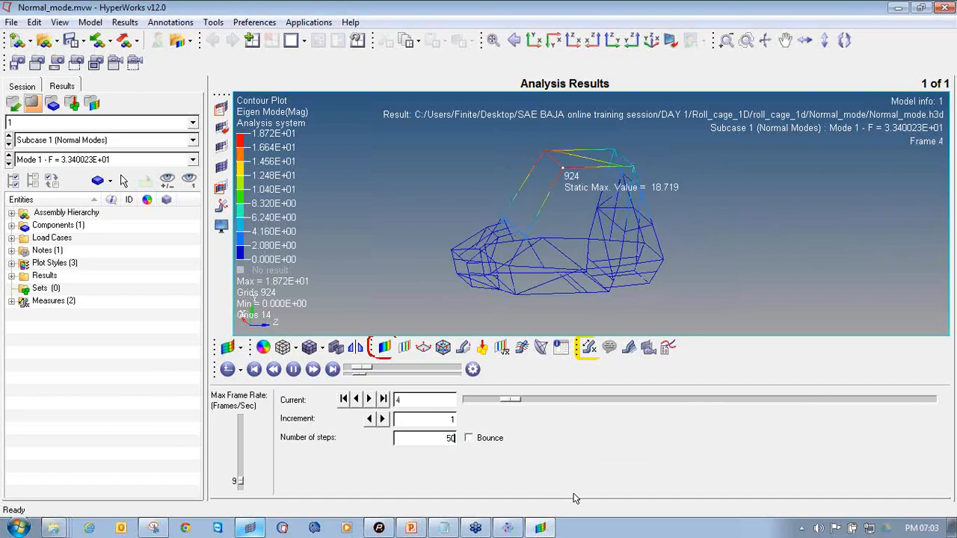
left_click_drag(360, 375, 383, 379)
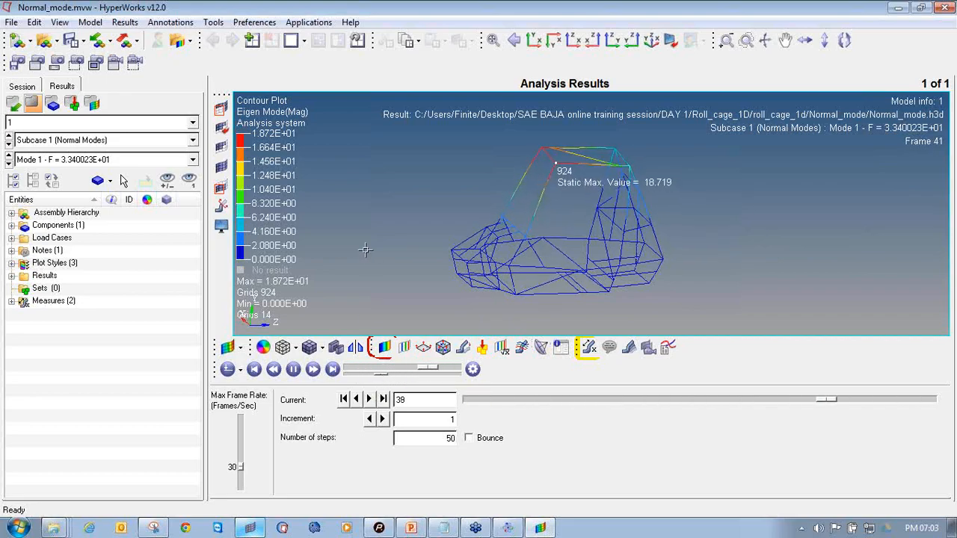
Step through the normal modes one after another to examine each animated mode shape and its maximum value
left_click(384, 347)
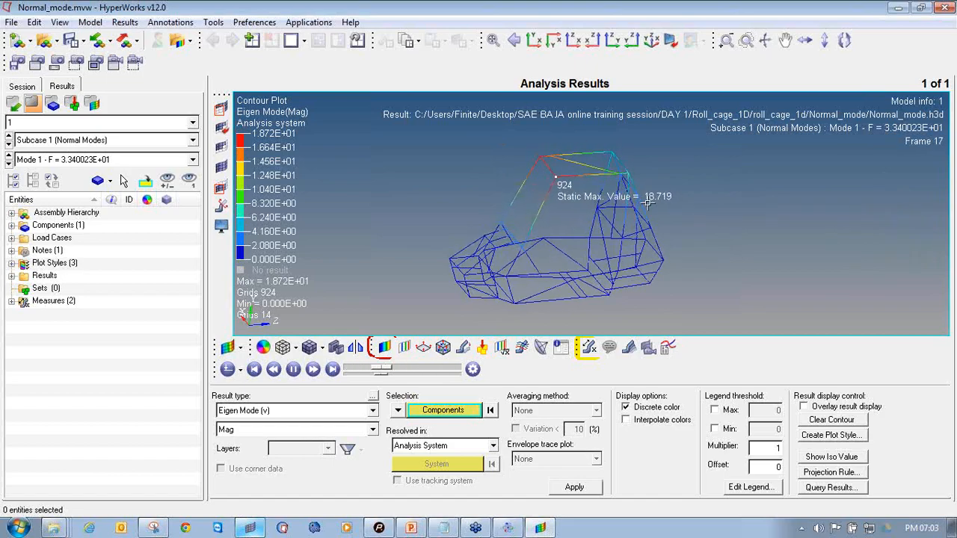
left_click(8, 164)
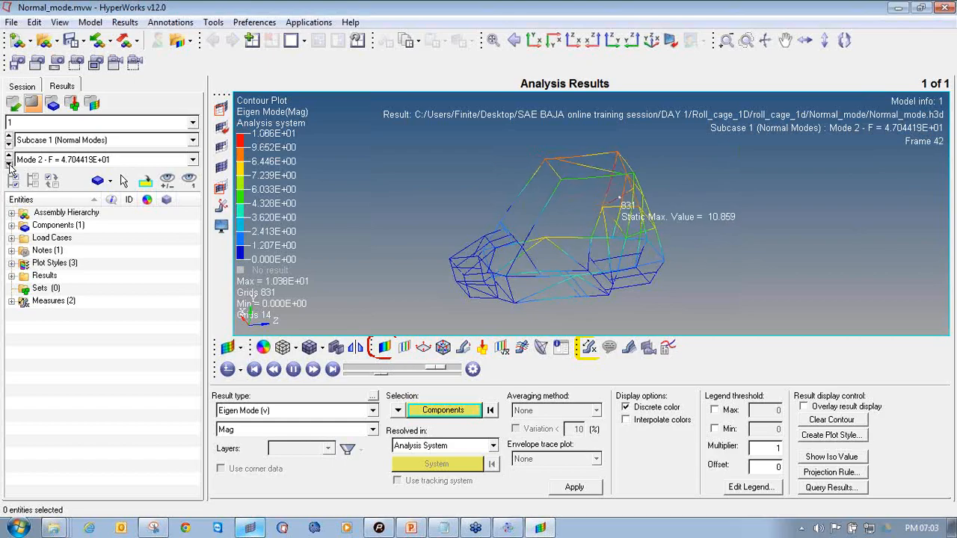
left_click(8, 163)
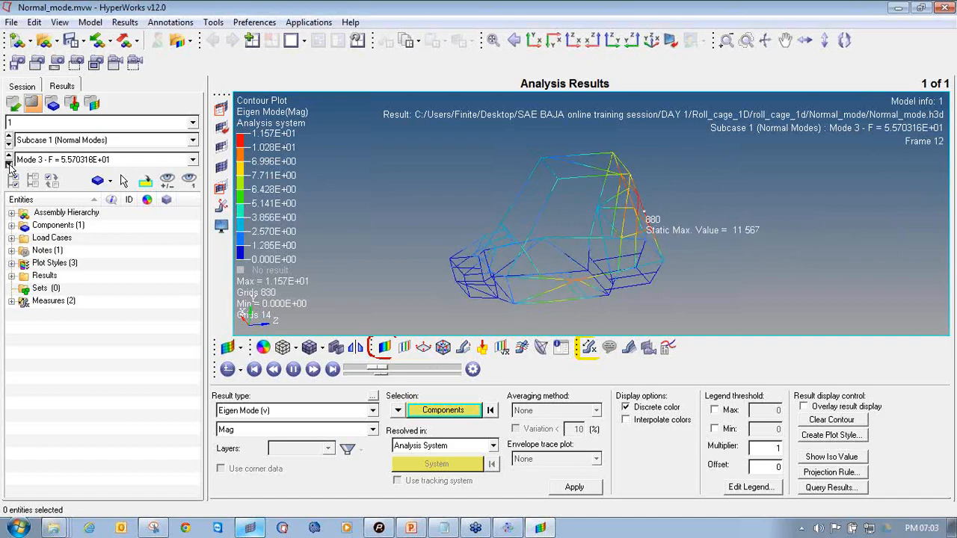
left_click(8, 163)
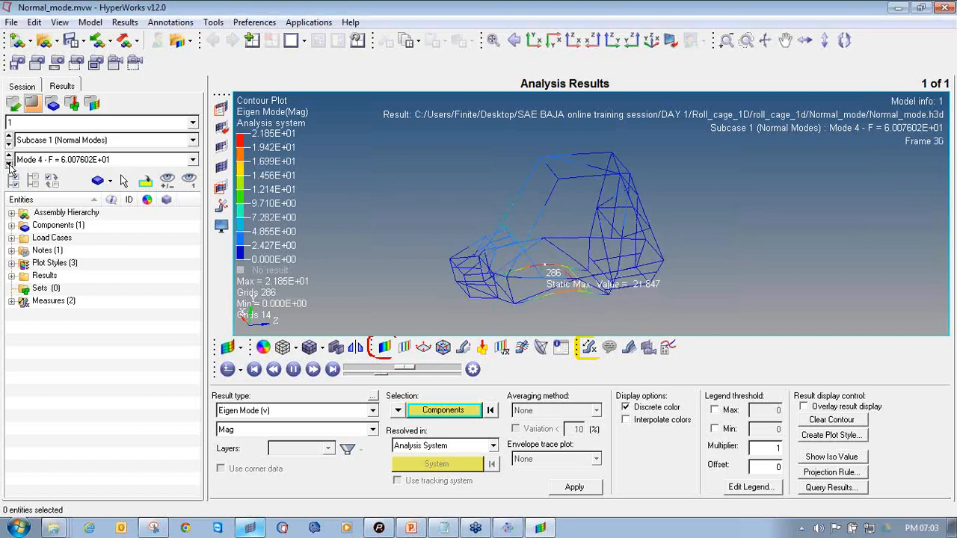
left_click(8, 164)
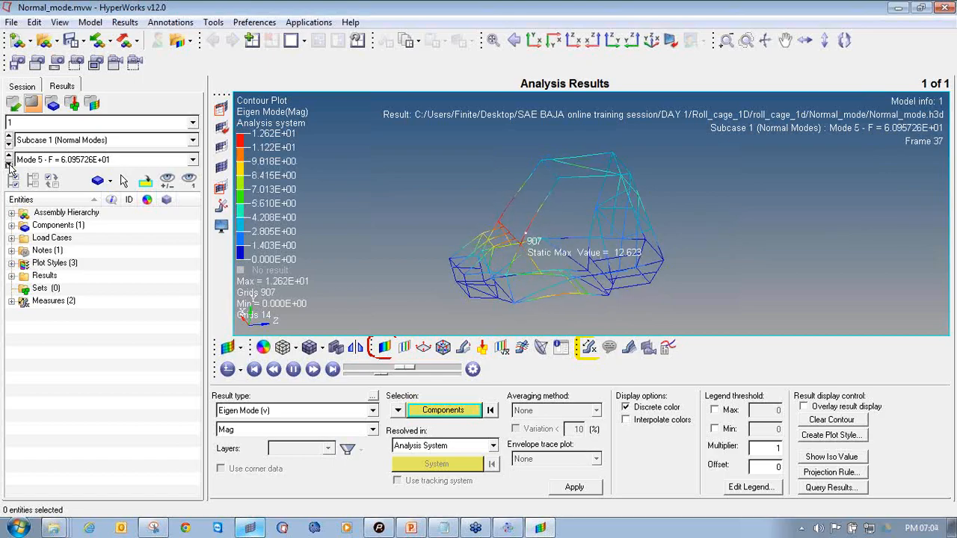
left_click(8, 164)
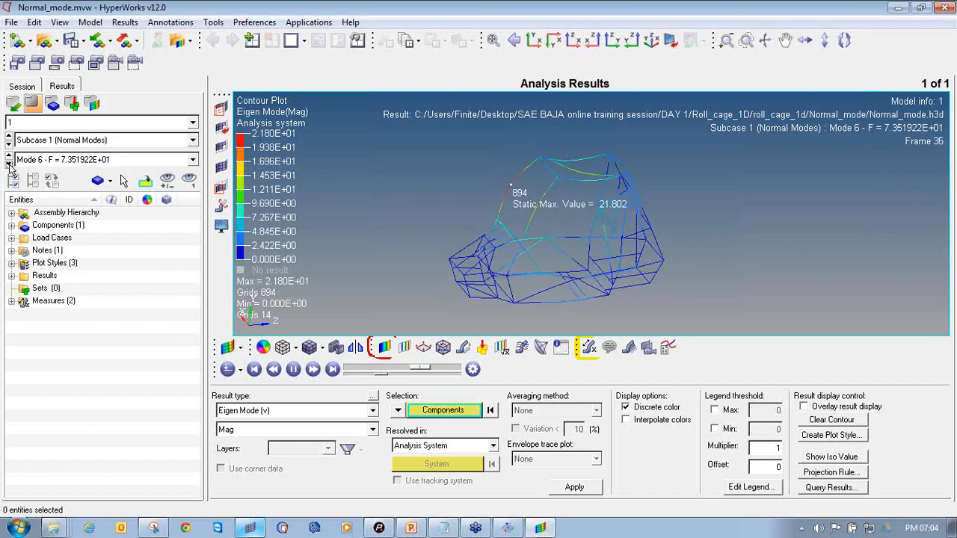
left_click(8, 163)
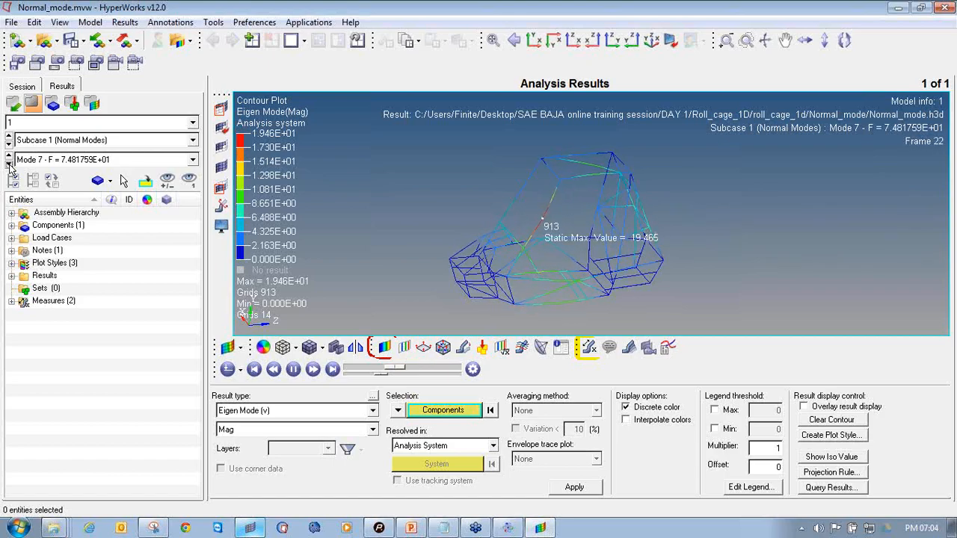
left_click(9, 163)
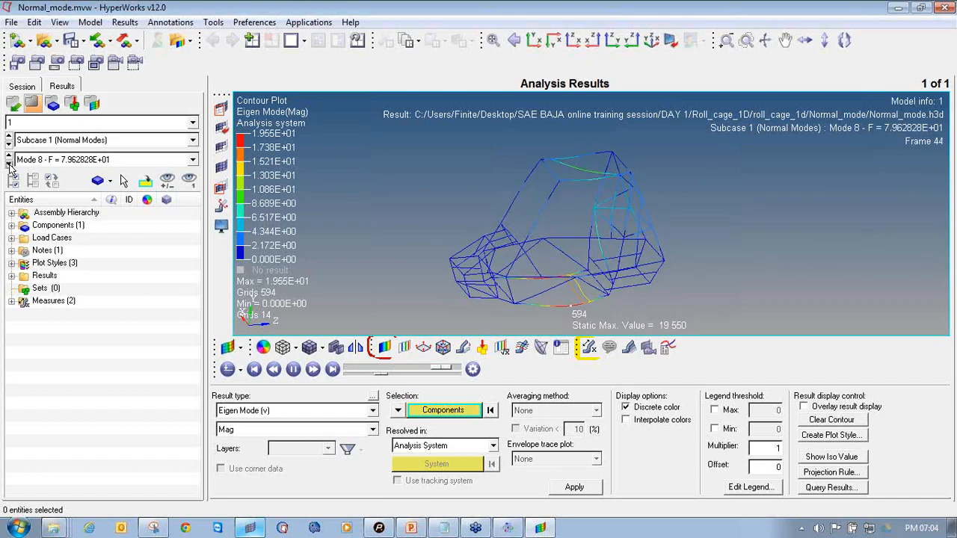
left_click(9, 163)
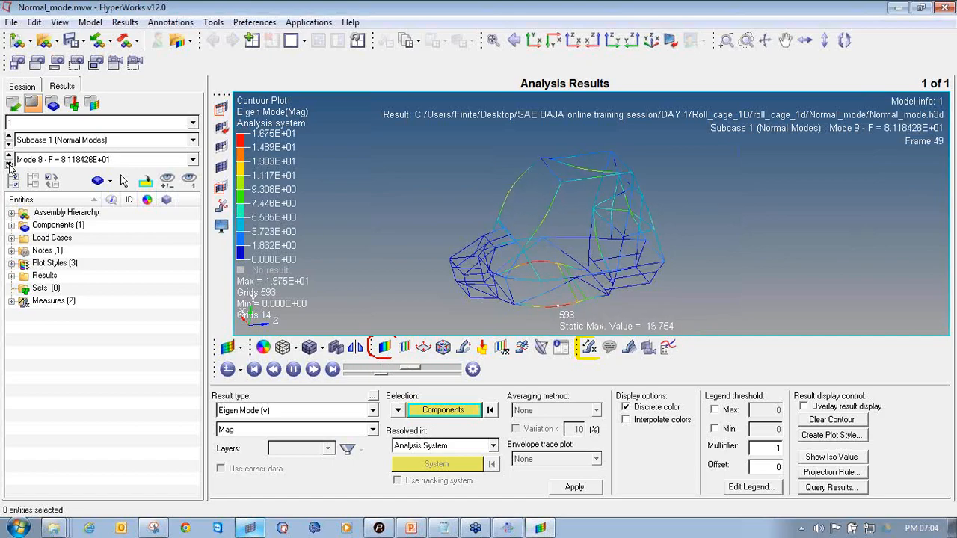
left_click(9, 164)
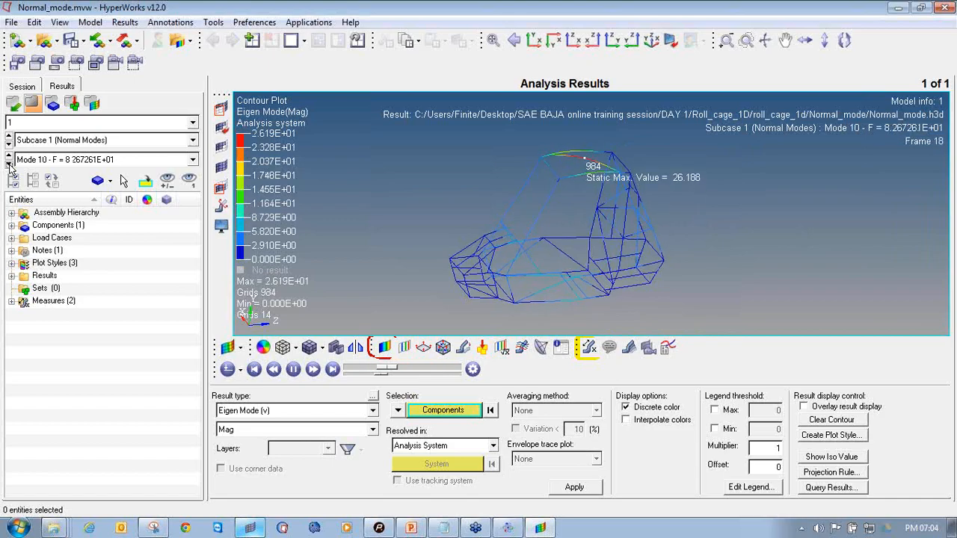
left_click(9, 164)
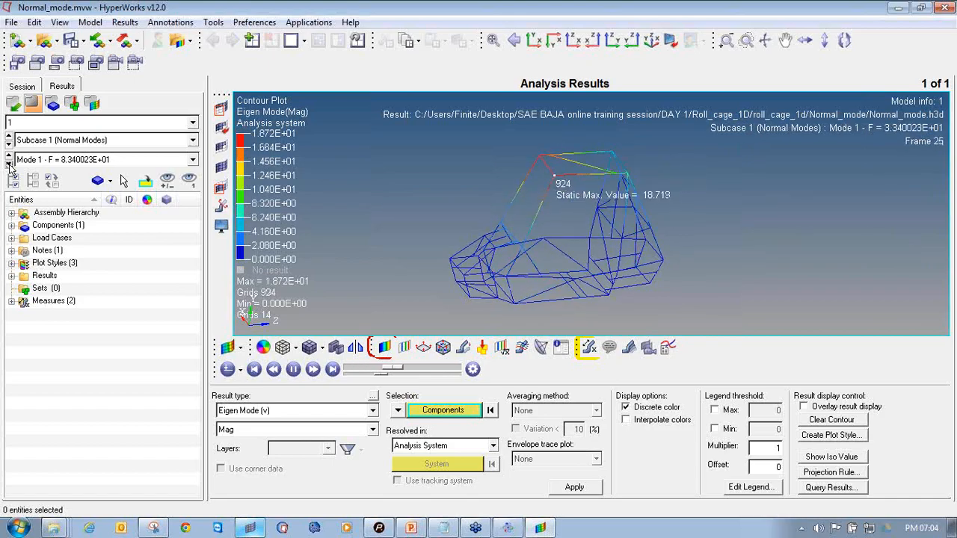